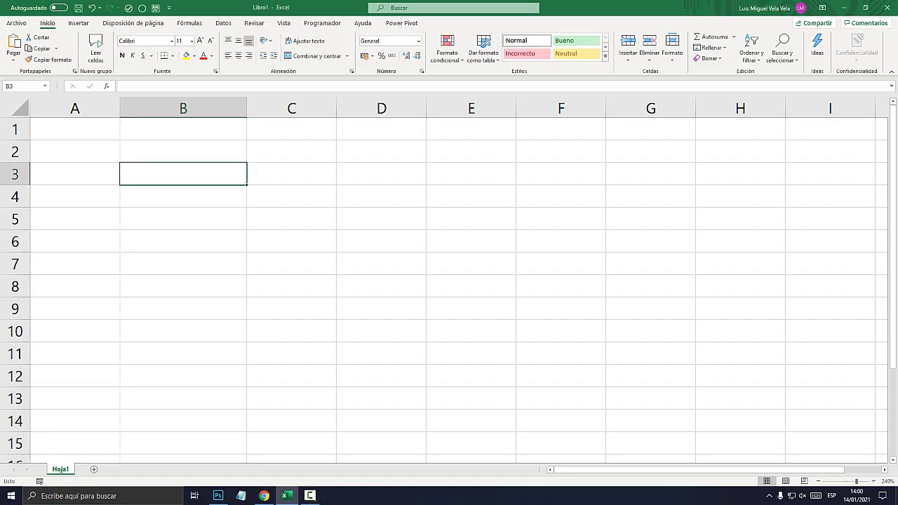
Enter the heading 'Función: ELEGIR()' in B3, enlarge it to size 20, and widen column B.
type("Funci")
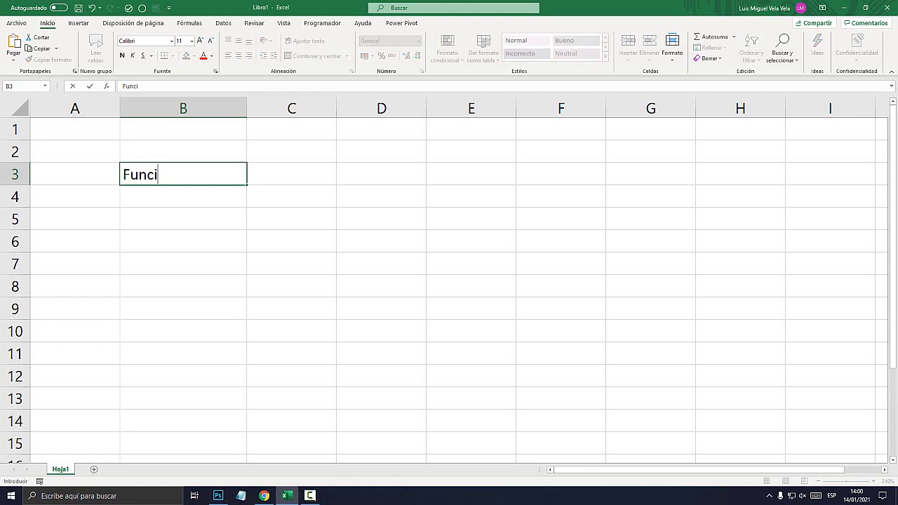
type("ón: ELE")
type("GIR()")
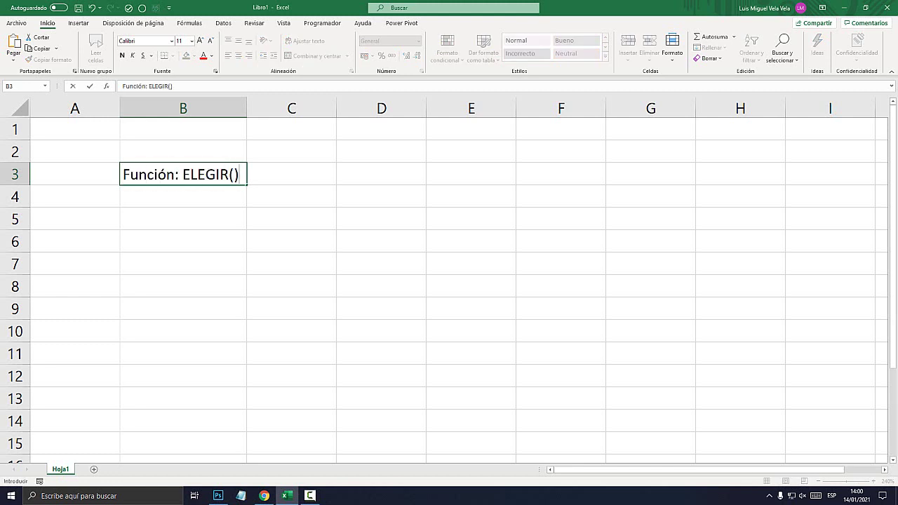
key("Return")
key("Return")
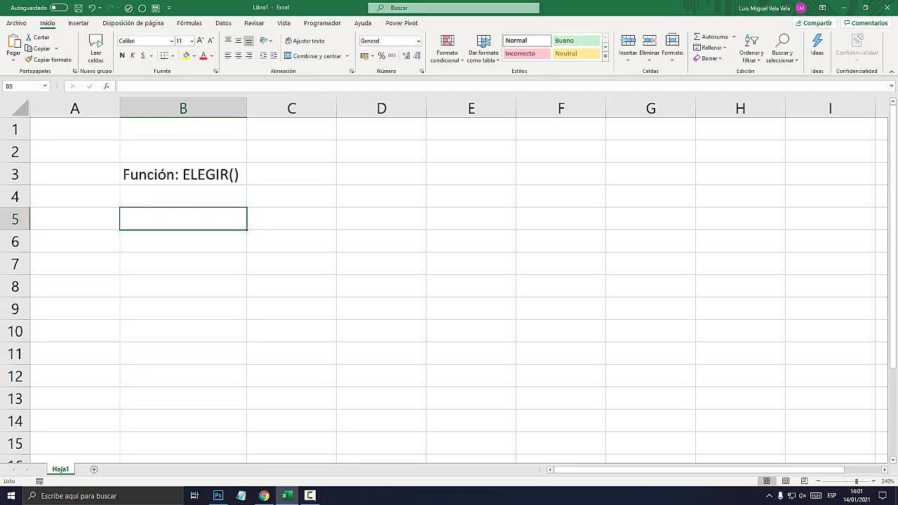
left_click(183, 174)
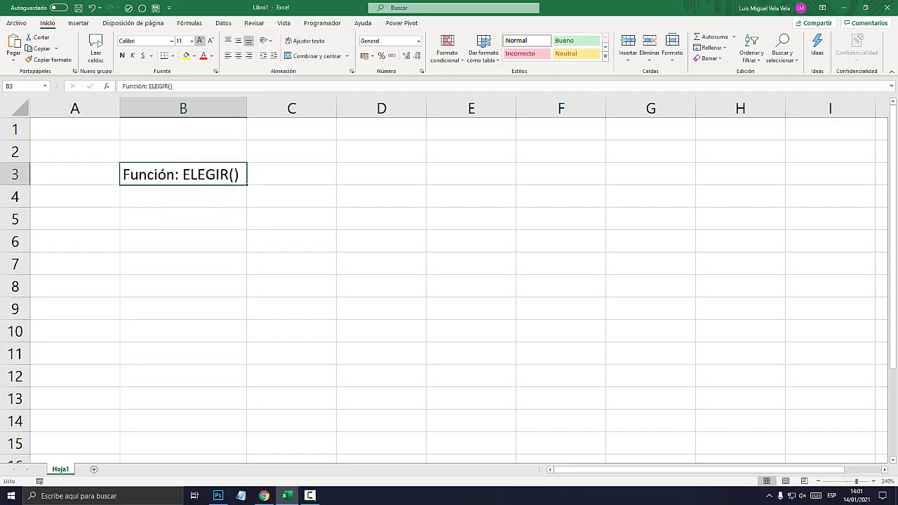
left_click(200, 40)
left_click(200, 40)
left_click(200, 40)
left_click(200, 40)
left_click(200, 40)
left_click_drag(247, 108, 357, 108)
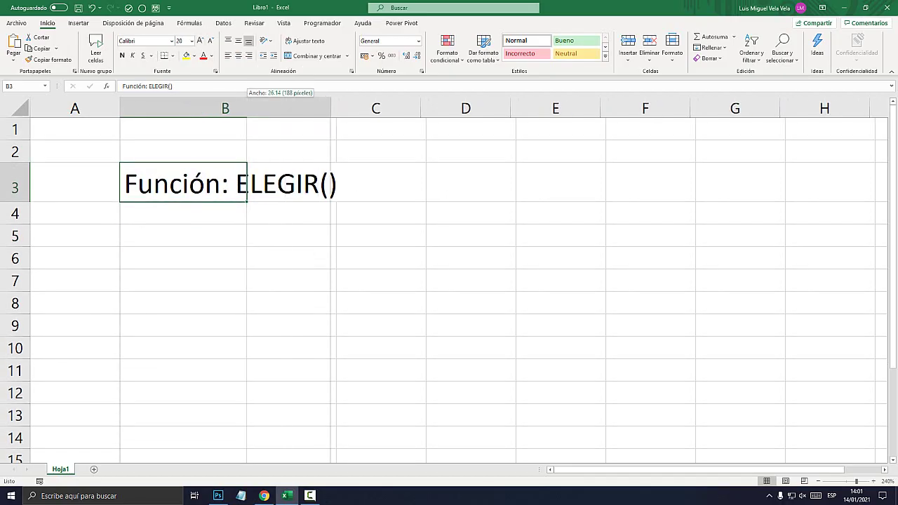
Enlarge cell B6's font to size 26.
left_click(237, 258)
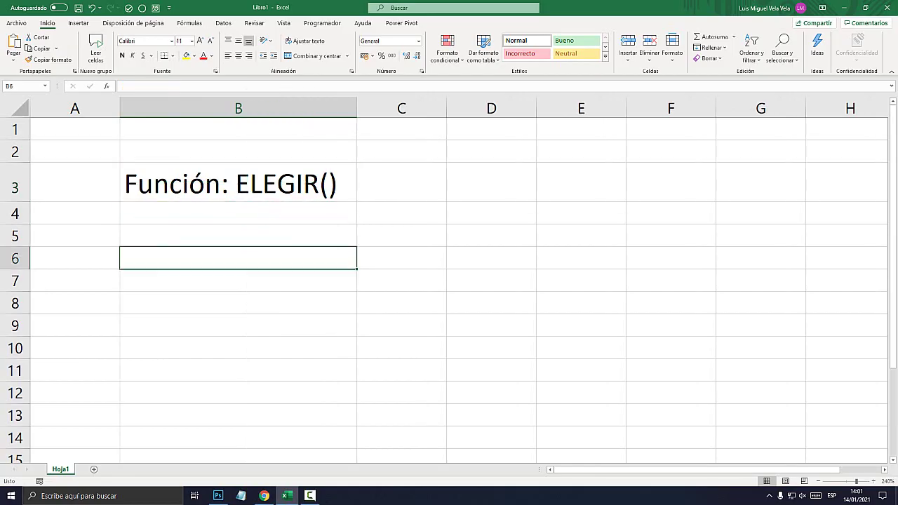
left_click(200, 40)
left_click(199, 40)
left_click(200, 40)
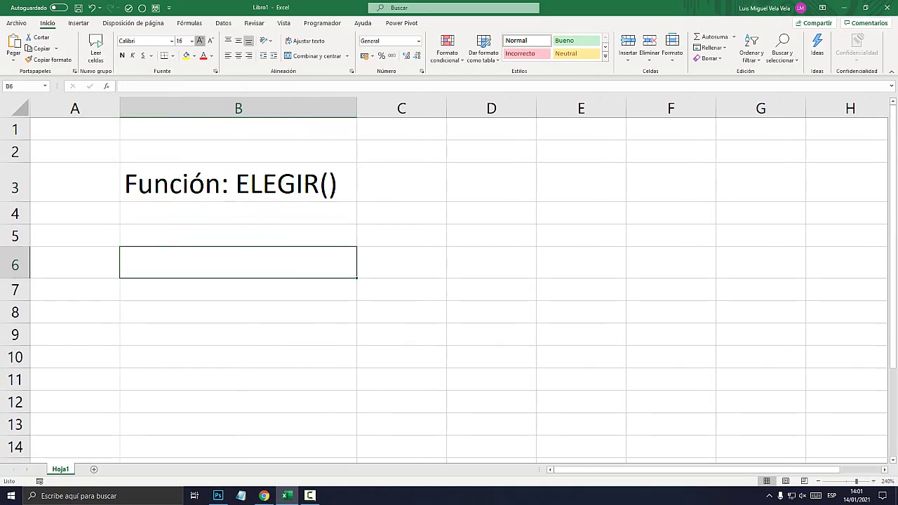
left_click(200, 40)
left_click(200, 40)
left_click(200, 40)
left_click(200, 40)
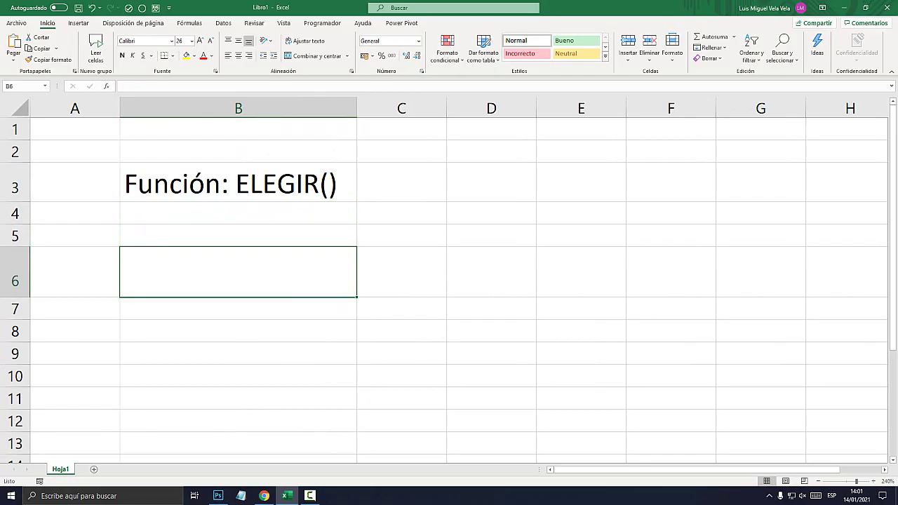
Enter =ELEGIR(1;…) in B6 with four quoted names, so it shows the first name.
type("=")
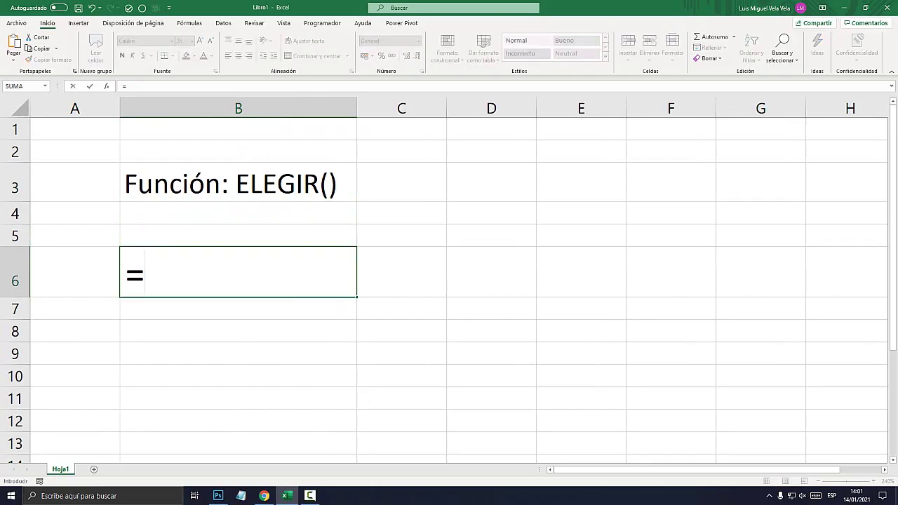
type("eleg")
key("Tab")
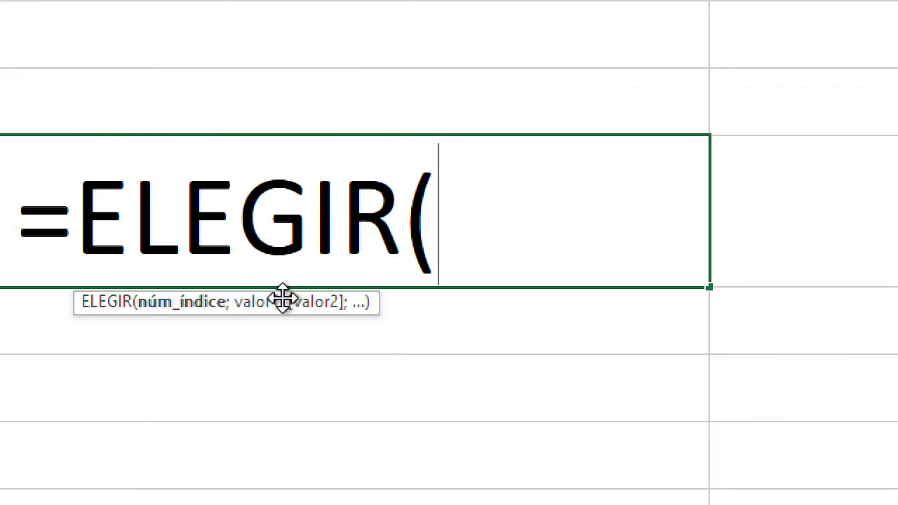
left_click_drag(282, 301, 309, 117)
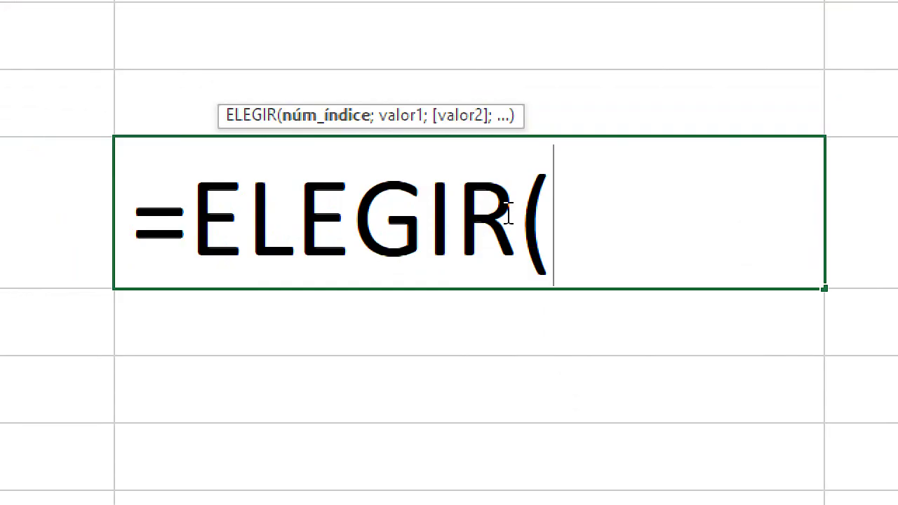
type("1")
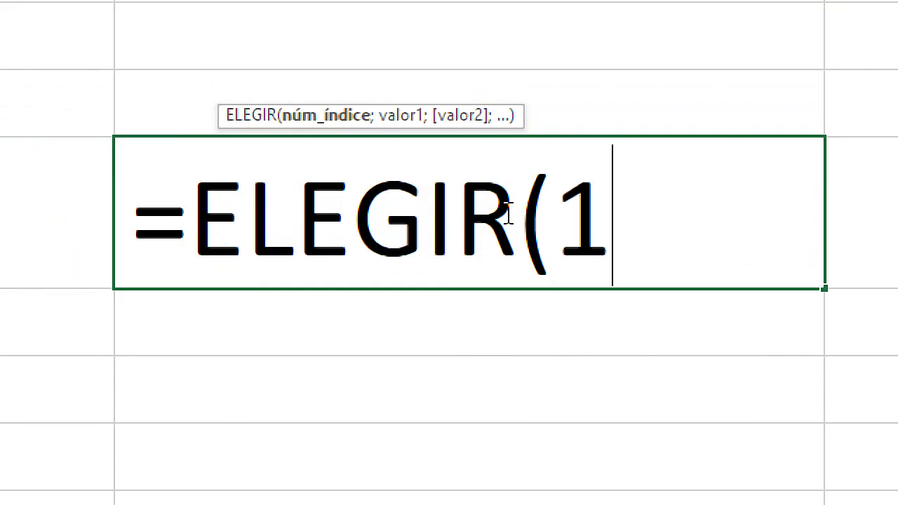
type(";")
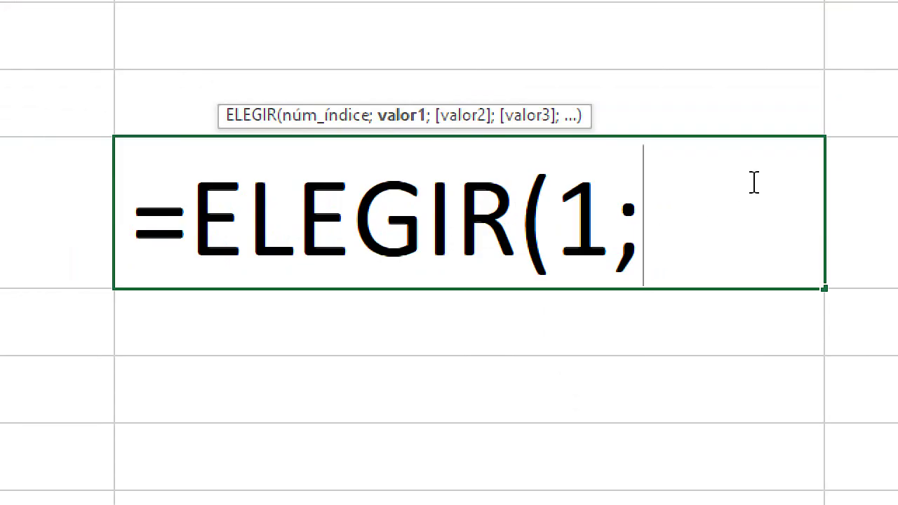
type("\"")
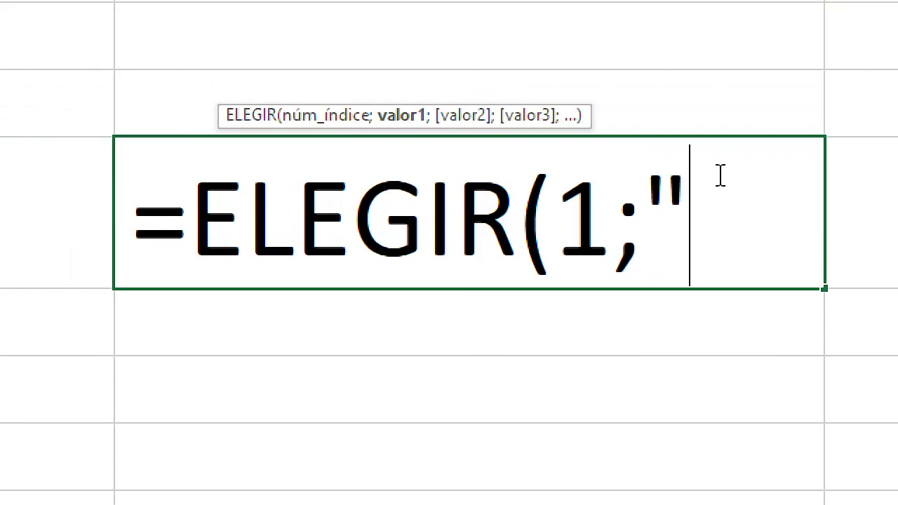
type("Luia")
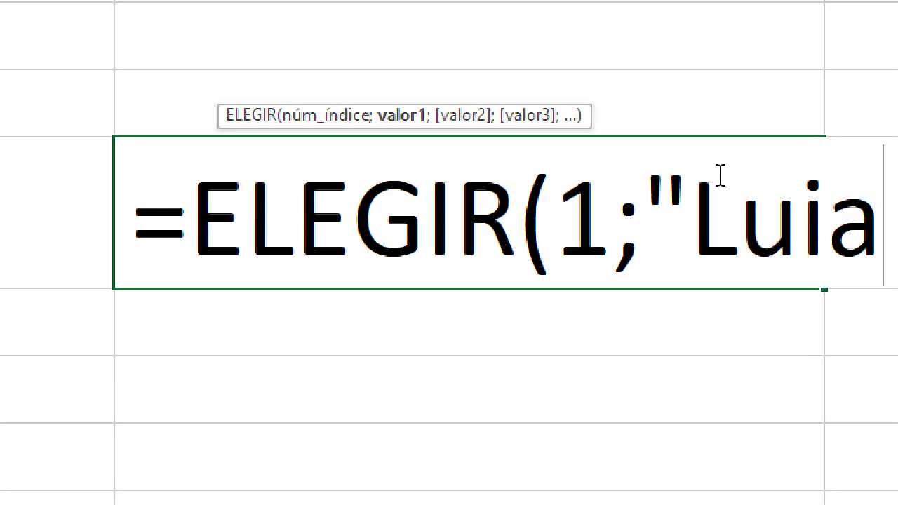
key("BackSpace")
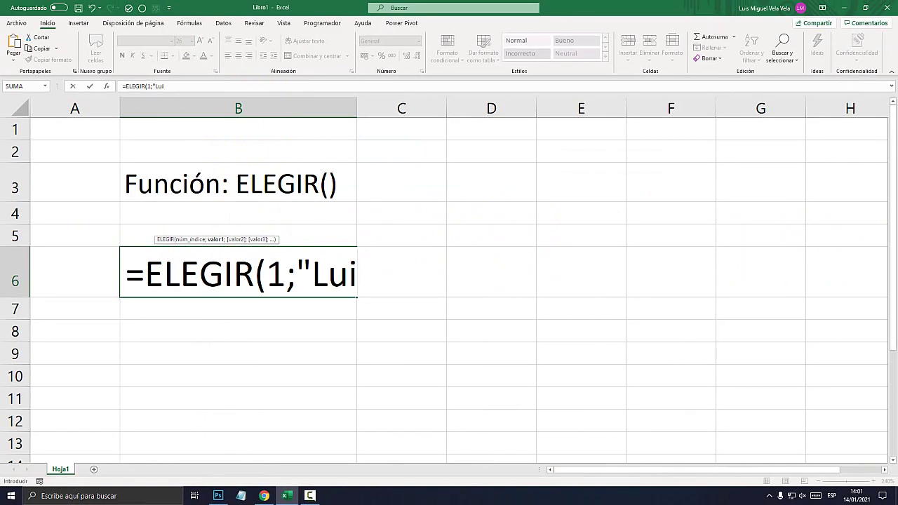
type("s\";")
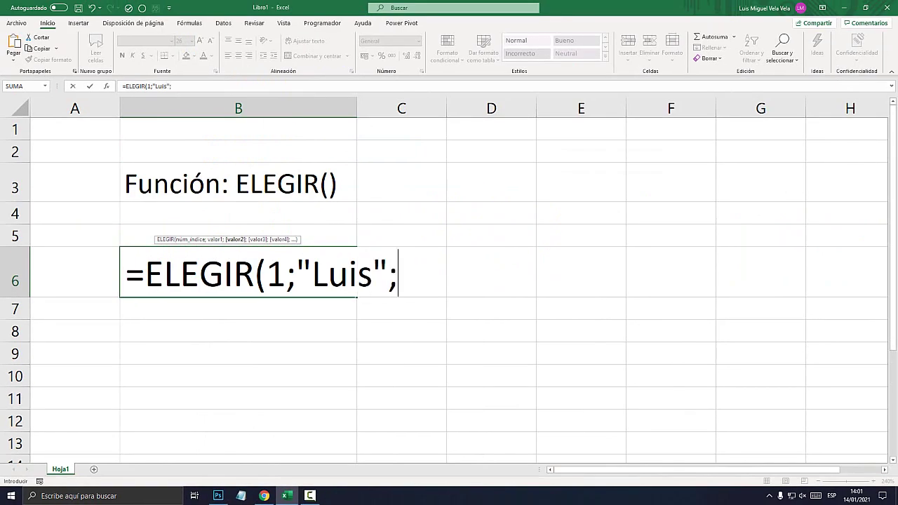
type("\"Miguel")
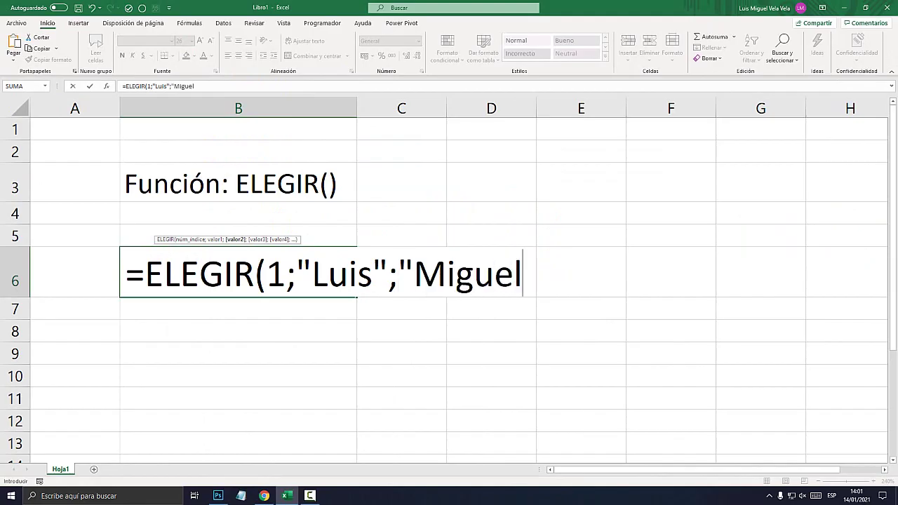
type("\"")
type(";\"Ma")
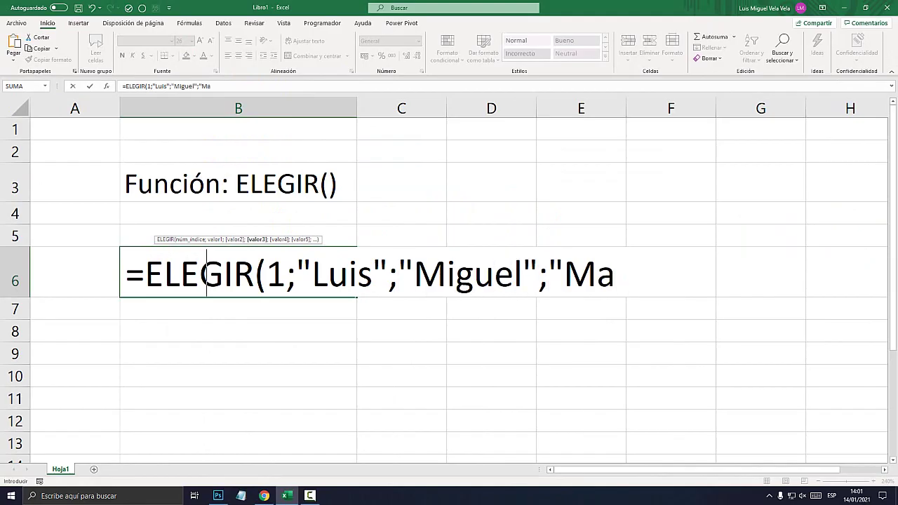
type("rcos\"")
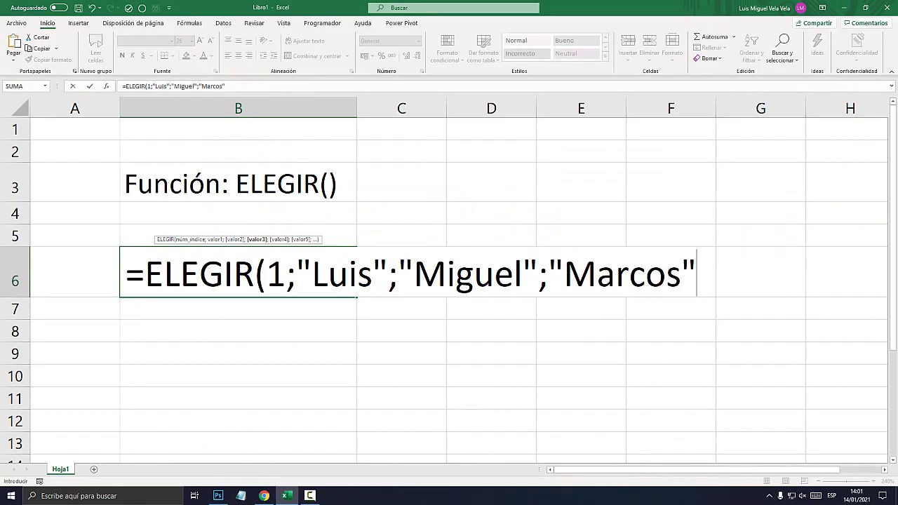
type(";\"")
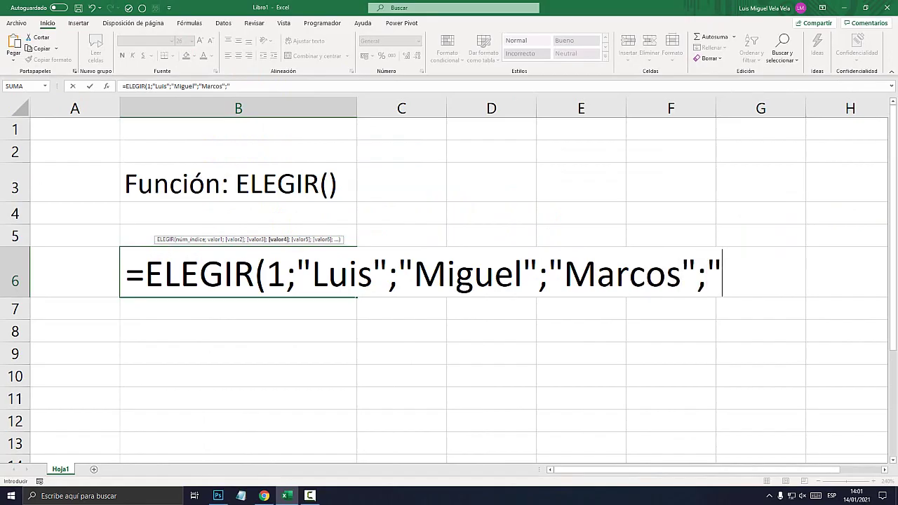
type("Maria")
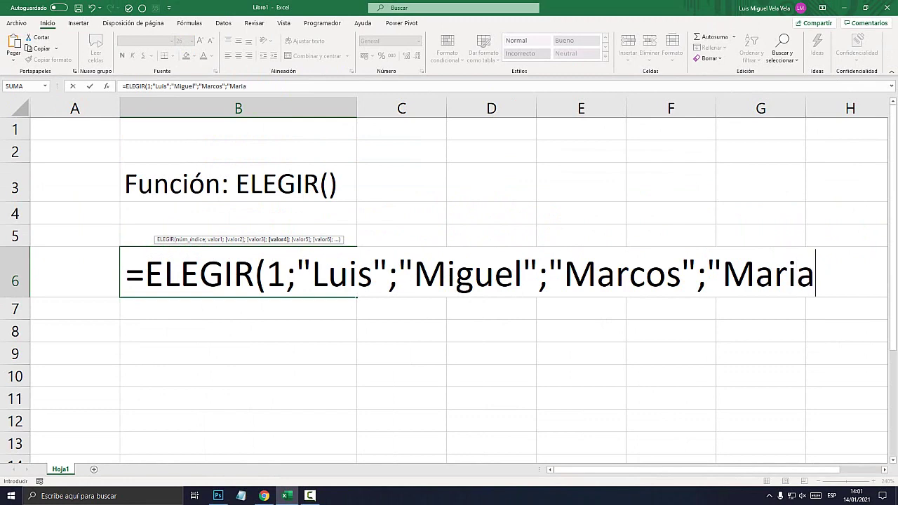
type("\"")
type(")")
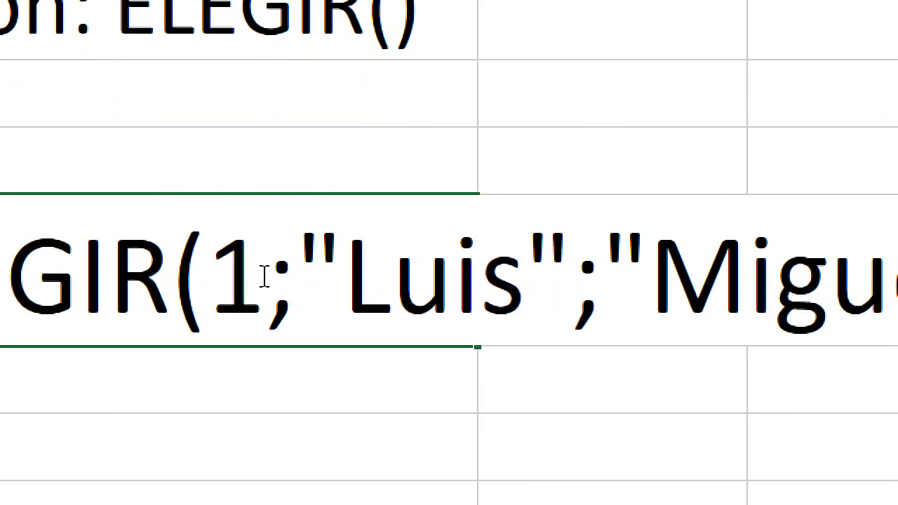
double_click(282, 275)
left_click_drag(297, 242, 557, 261)
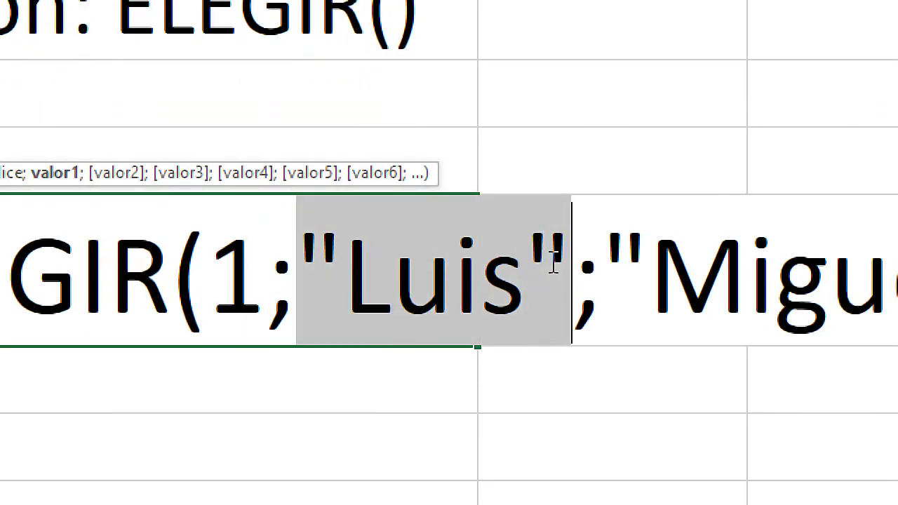
left_click(453, 259)
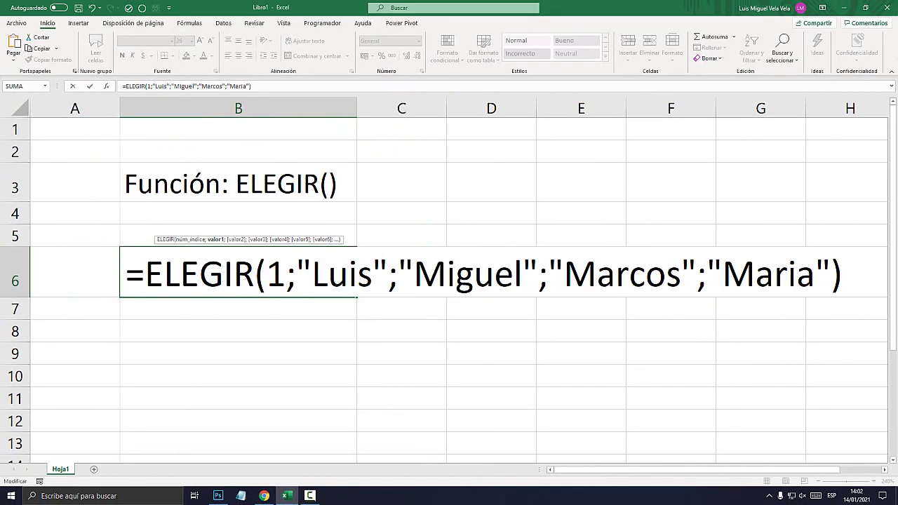
key("Return")
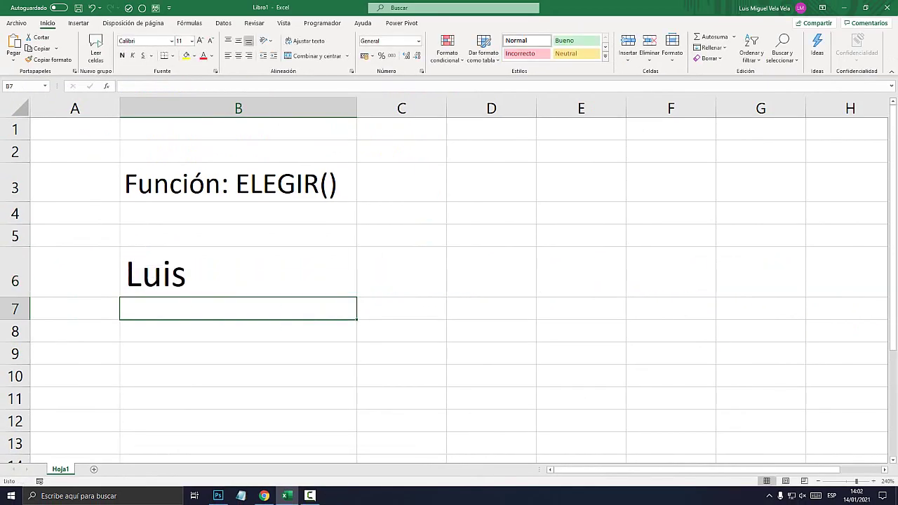
Change B6's ELEGIR index from 1 to 3 so it returns the third name.
left_click(238, 272)
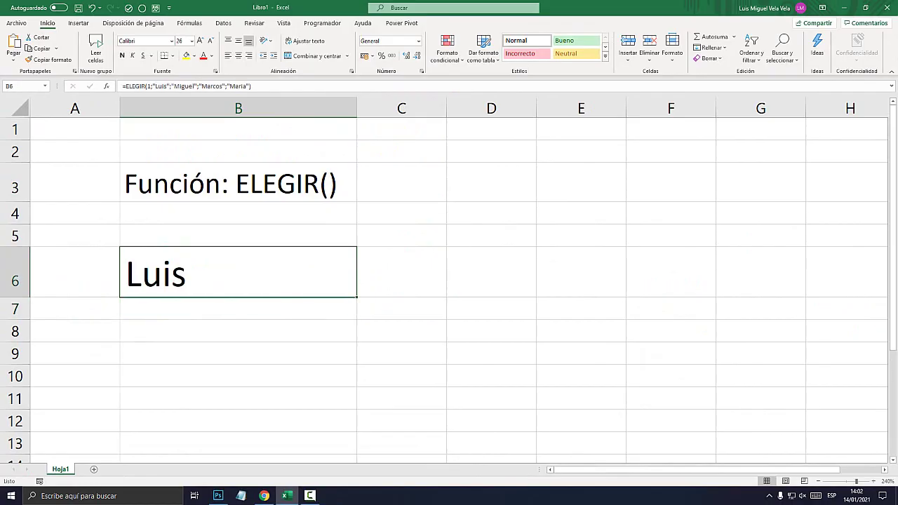
double_click(164, 273)
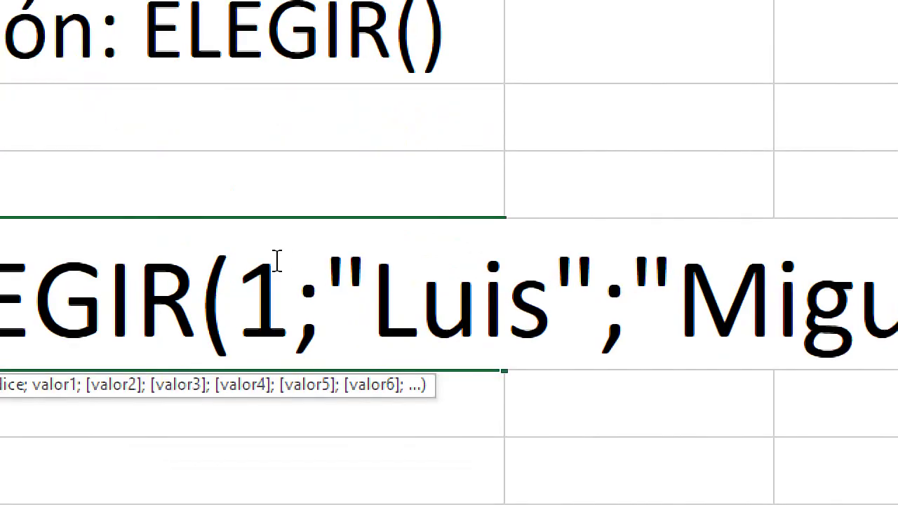
double_click(273, 272)
type("3")
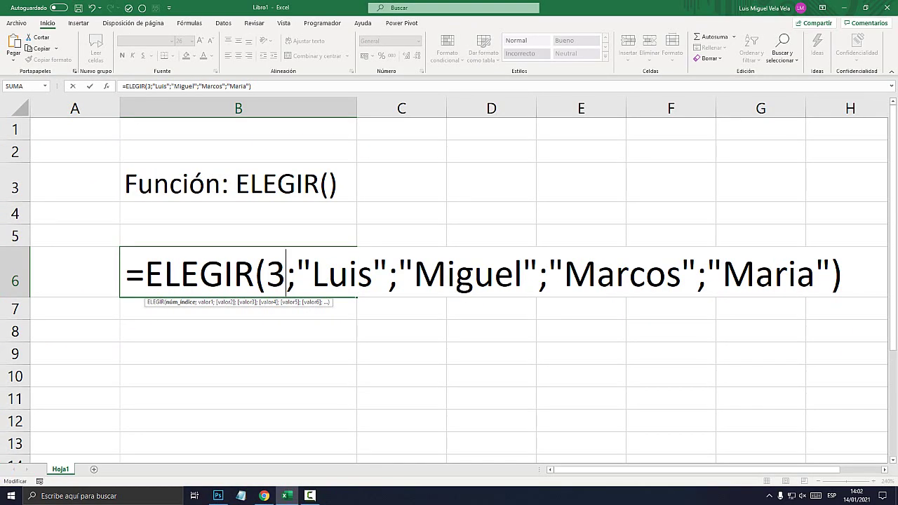
left_click_drag(372, 273, 327, 273)
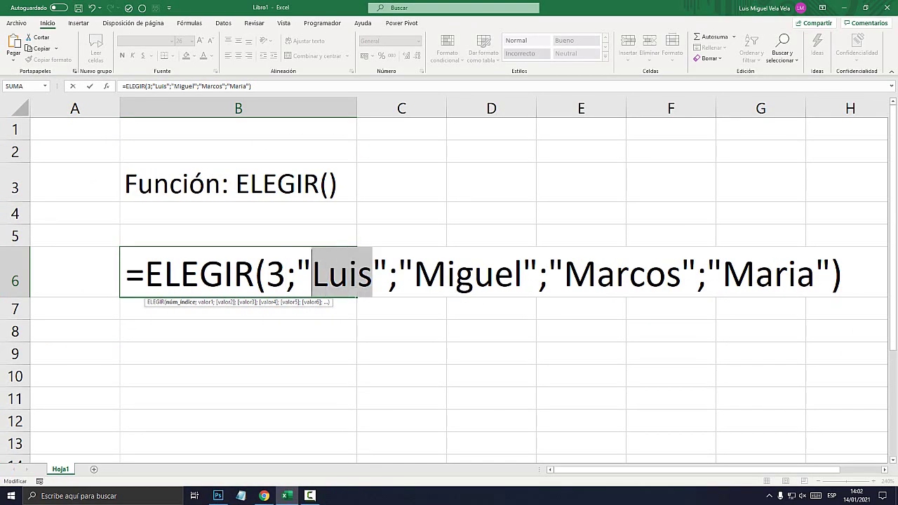
left_click_drag(524, 274, 413, 273)
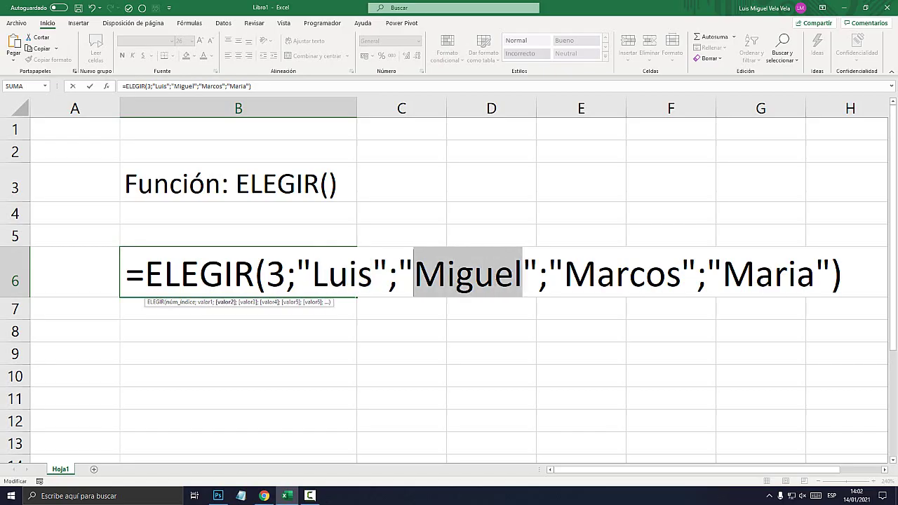
left_click_drag(682, 274, 565, 274)
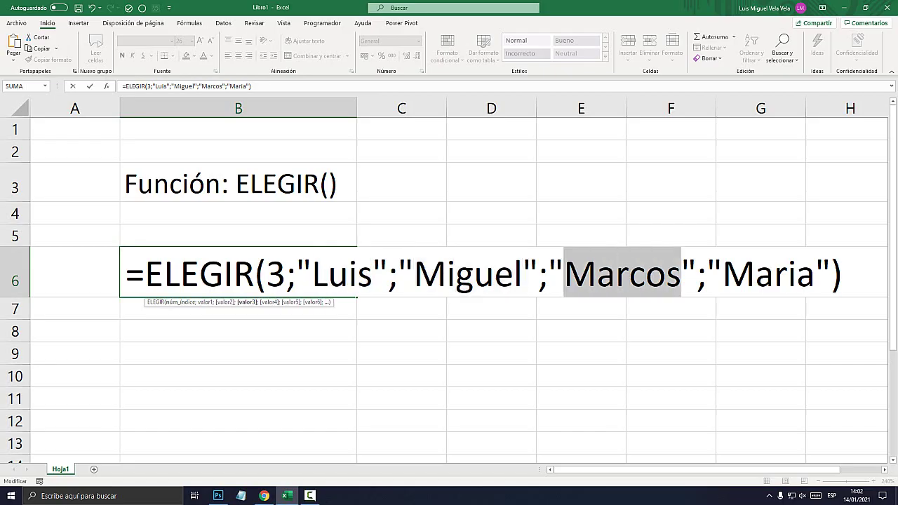
left_click(655, 277)
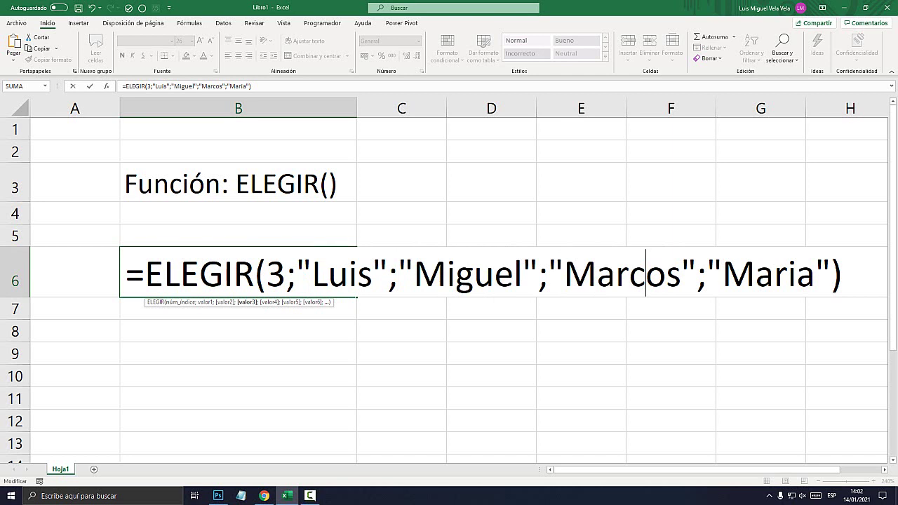
key("Return")
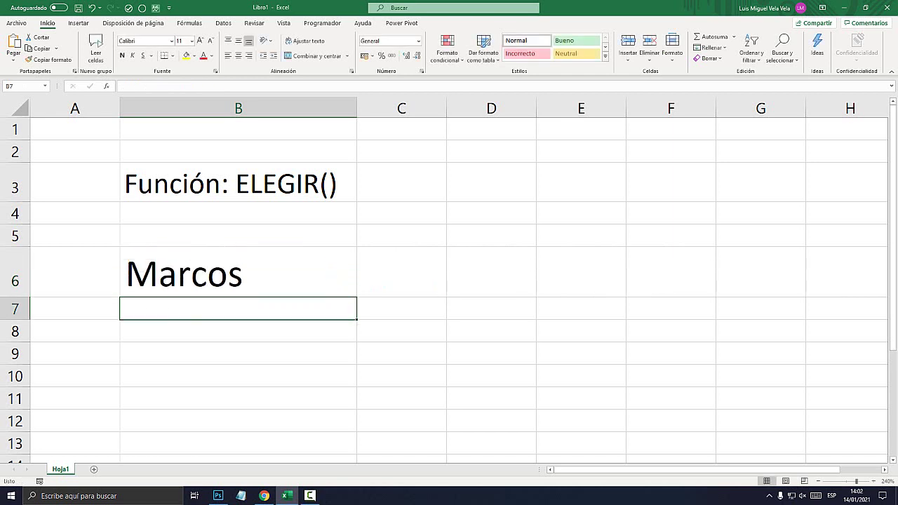
Change B6's ELEGIR index from 3 to 4 to return the fourth name.
double_click(229, 274)
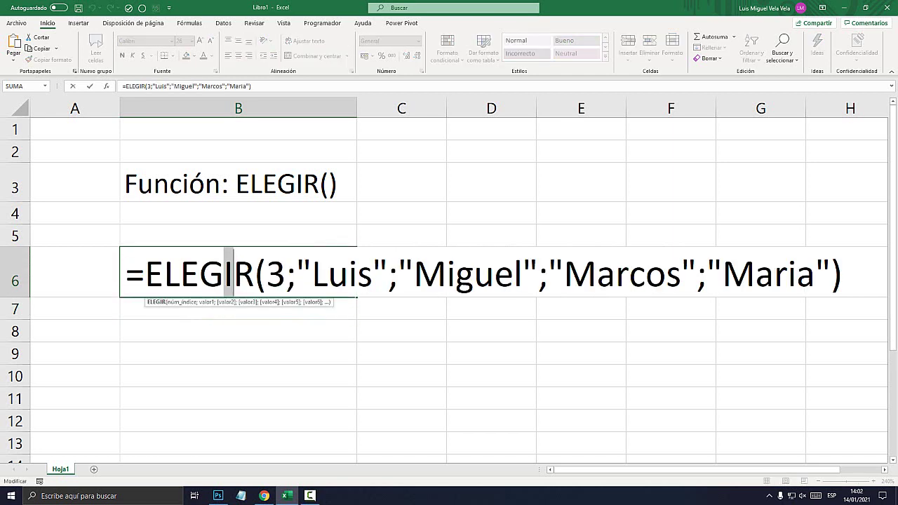
left_click_drag(266, 273, 285, 274)
type("4")
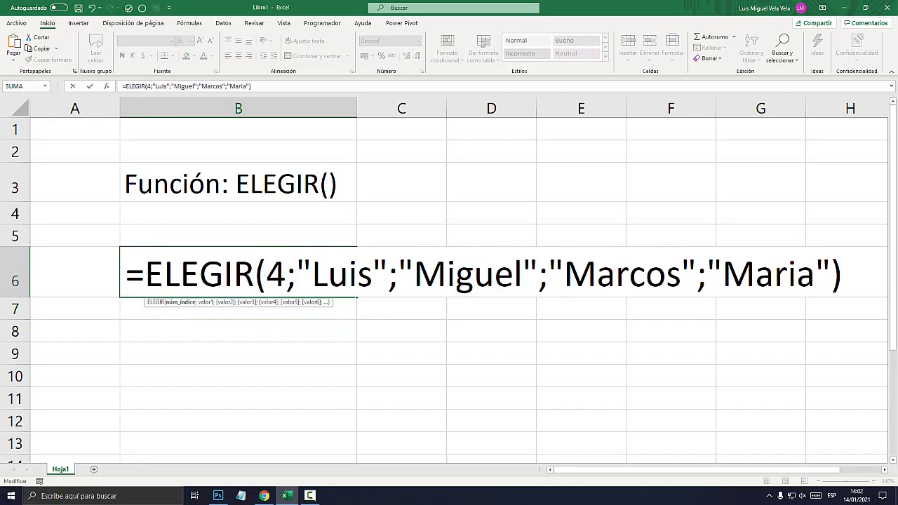
key("Return")
Replace the fixed index 4 in B6's ELEGIR formula with a reference to cell B4.
double_click(285, 274)
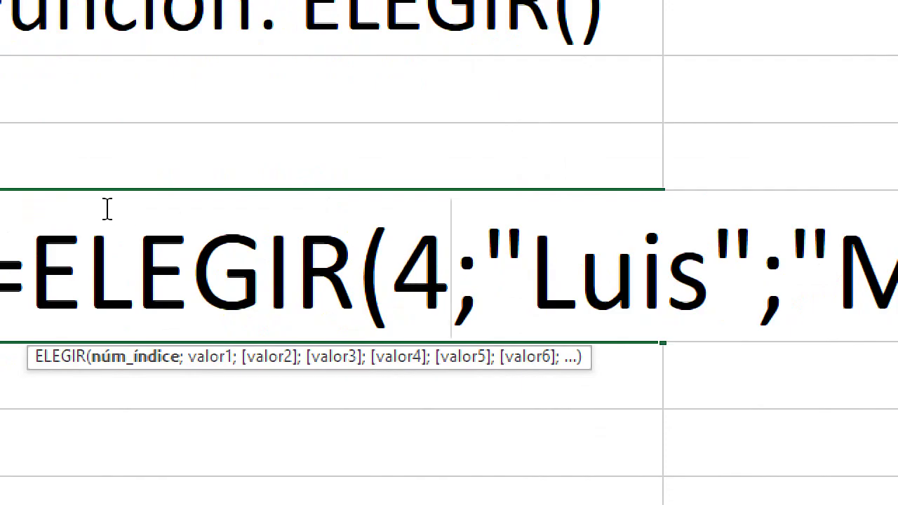
double_click(598, 301)
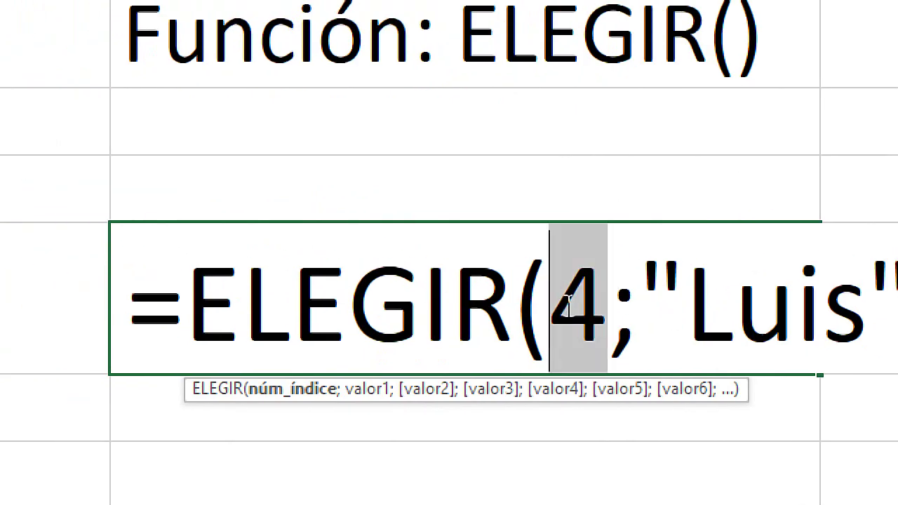
key("Delete")
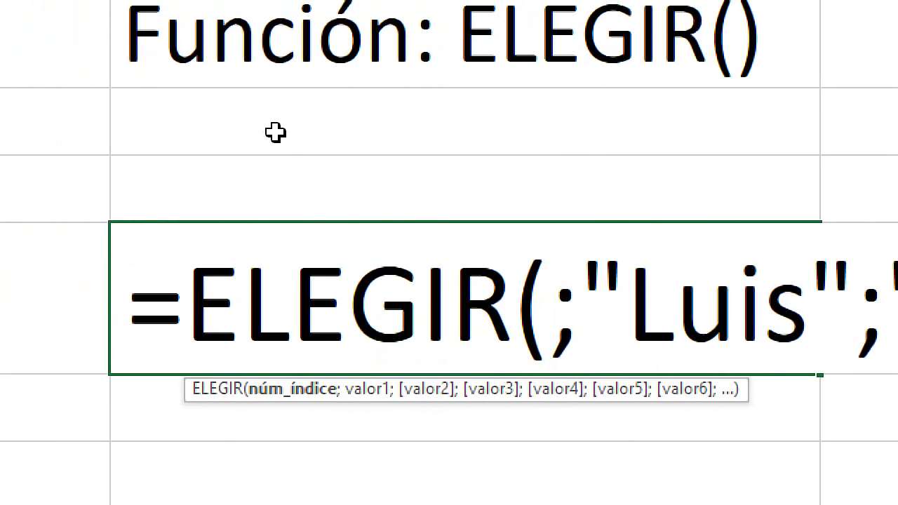
left_click(299, 145)
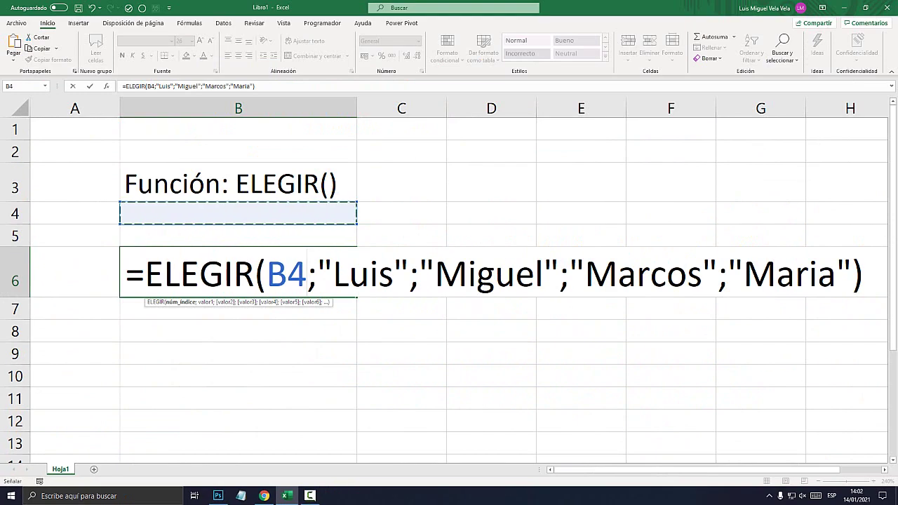
key("Return")
Give cell B4 a light yellow fill, an outside border and a larger font.
left_click(238, 212)
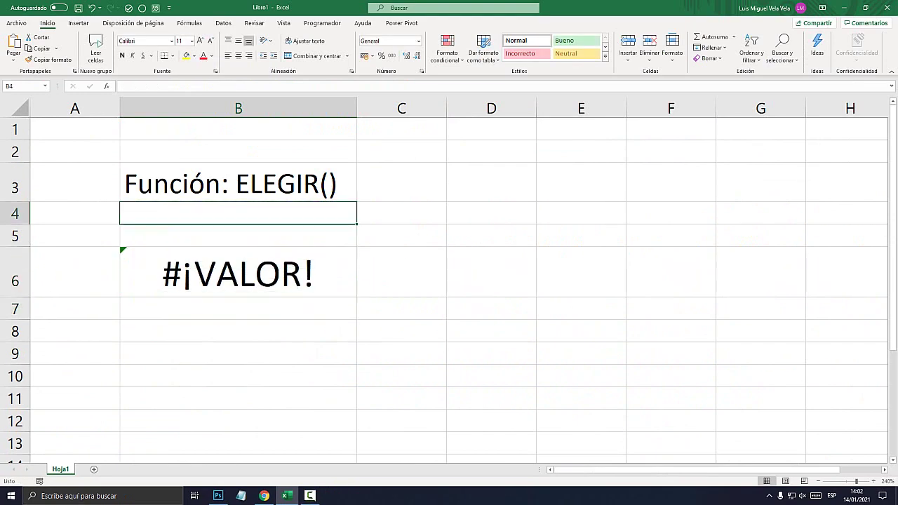
left_click(194, 55)
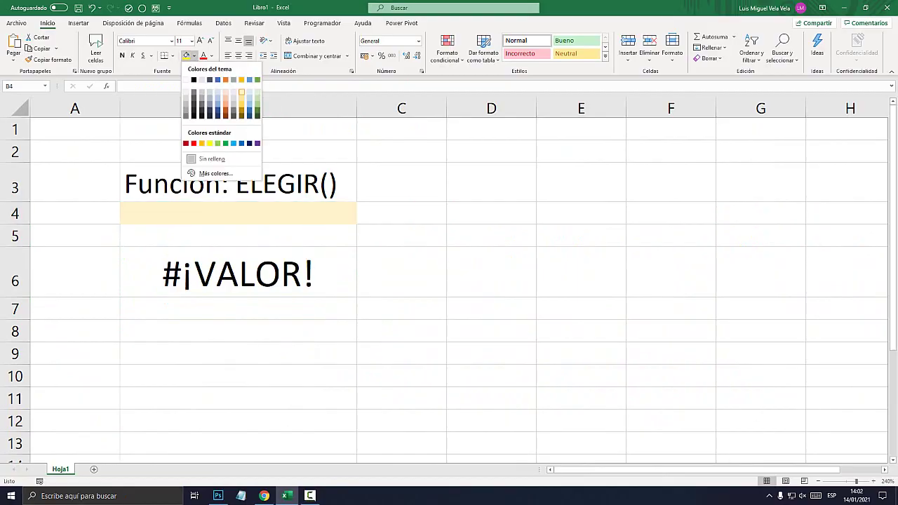
left_click(242, 92)
left_click(172, 55)
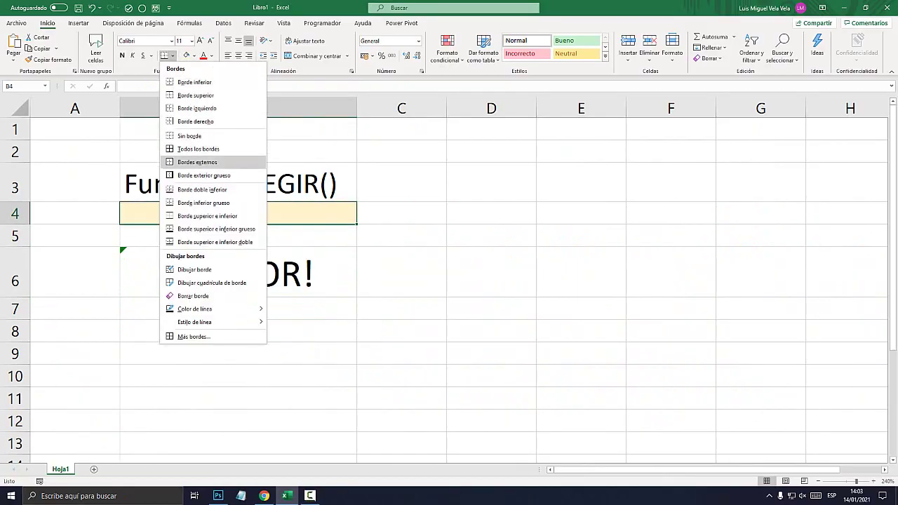
left_click(190, 161)
left_click(200, 41)
left_click(200, 41)
left_click(199, 40)
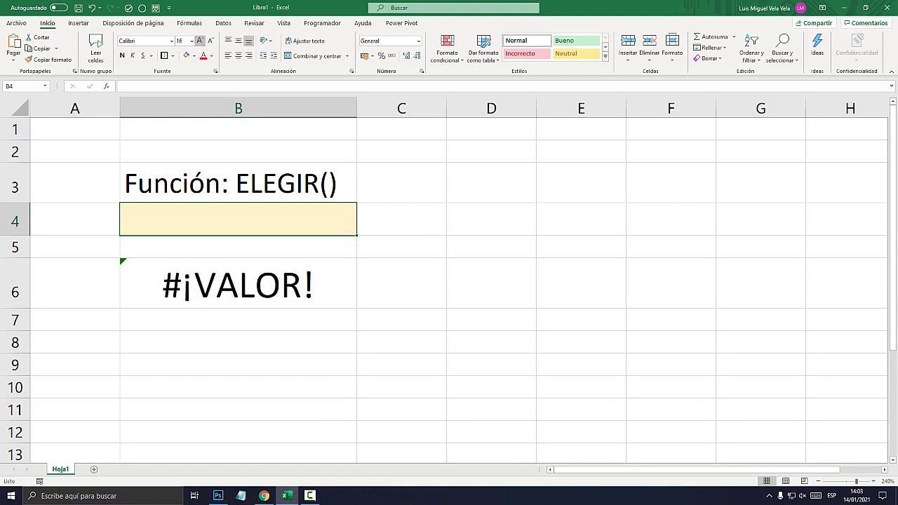
left_click(200, 41)
left_click(200, 41)
left_click(200, 41)
left_click(200, 40)
Enter 1 in B4 and centre it both vertically and horizontally.
type("1")
key("Return")
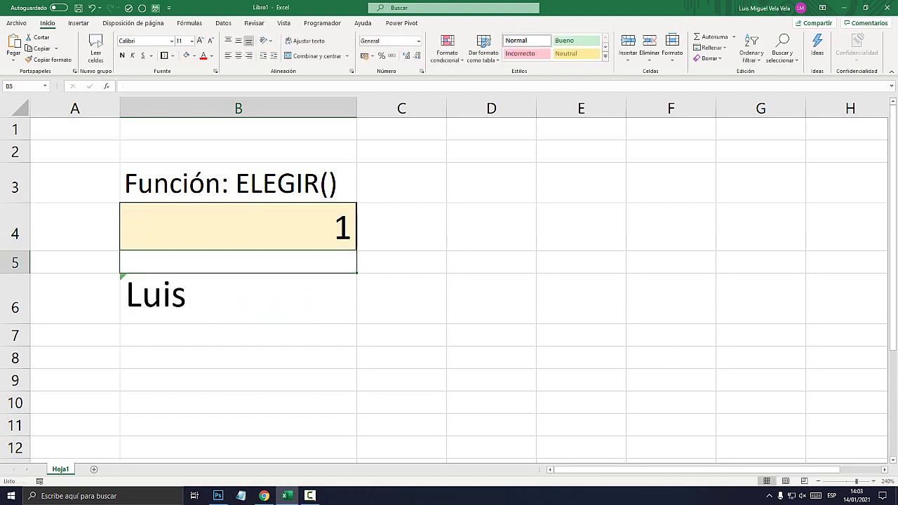
key("Up")
left_click(238, 40)
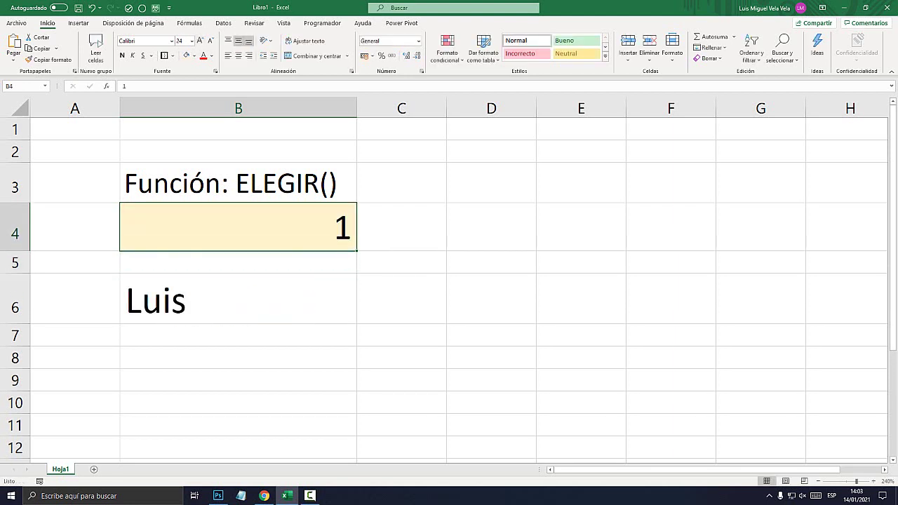
left_click(238, 55)
Try index values 2, 3 and 4 in B4 to show the other names in B6.
type("2")
key("Return")
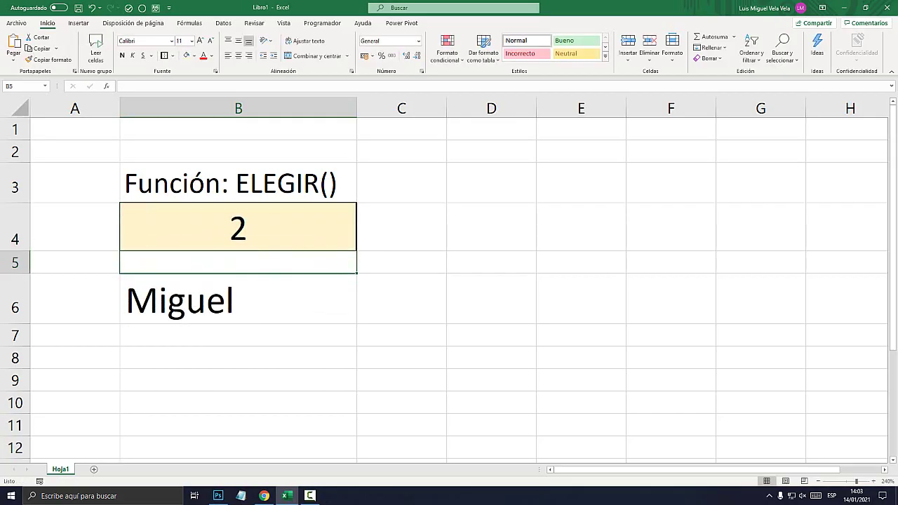
key("Up")
type("3")
key("Return")
key("Up")
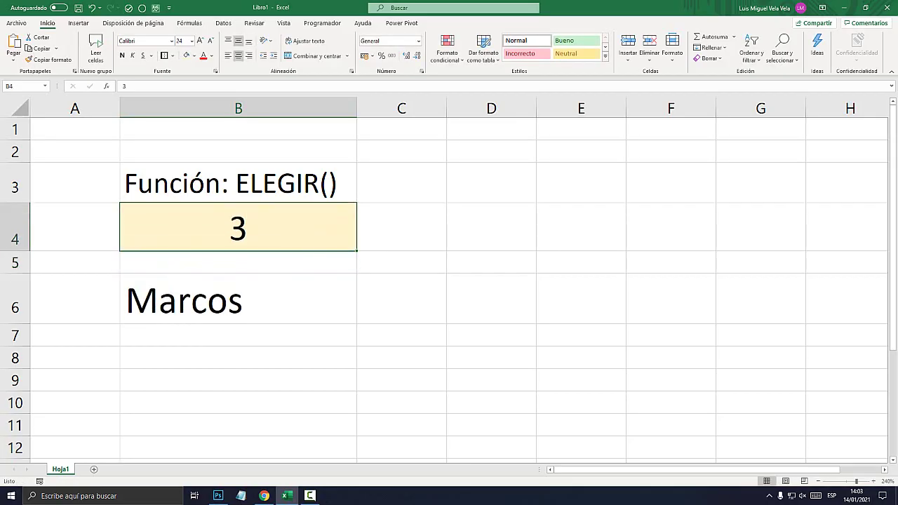
type("4")
key("Return")
key("Up")
Enter 5 in B4 to see #¡VALOR! in B6, then reset B4 to 1.
type("5")
key("Return")
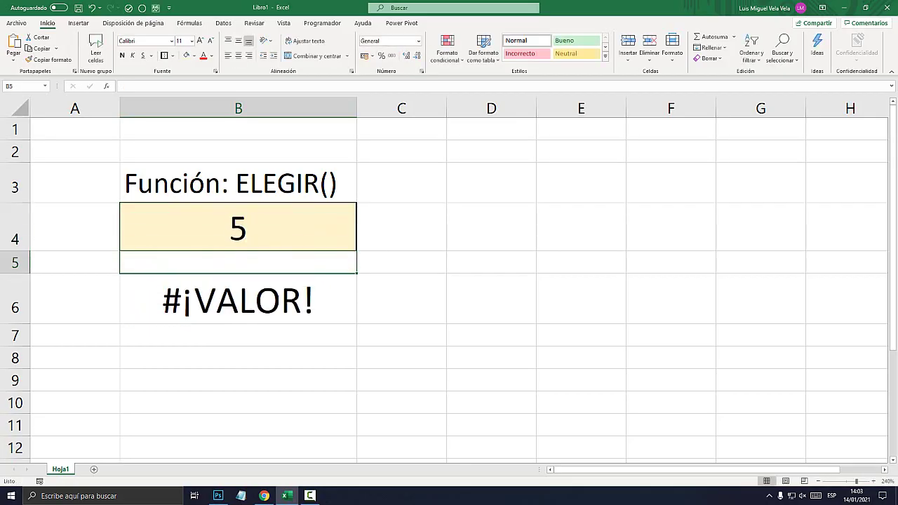
key("Up")
type("1")
key("Return")
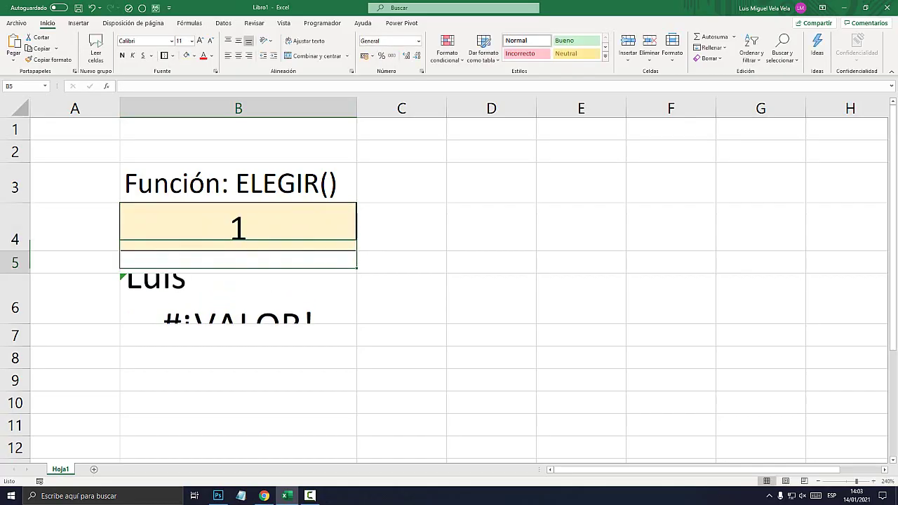
Check B6's B4 reference without changing the formula, then widen column D.
double_click(181, 300)
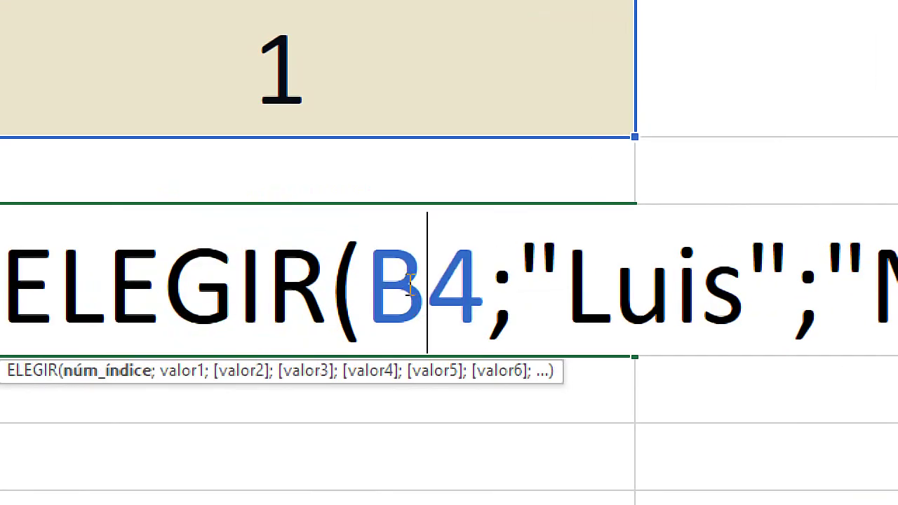
left_click_drag(484, 287, 364, 288)
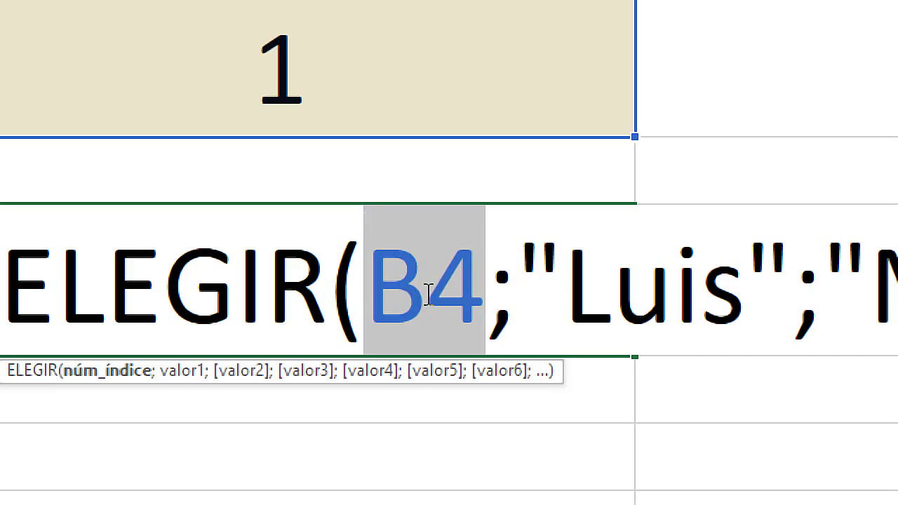
key("ctrl+Return")
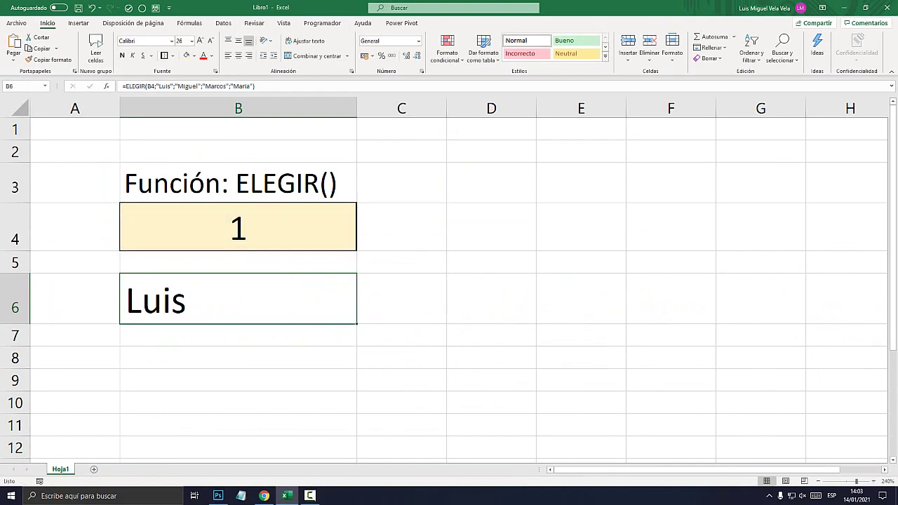
left_click(491, 182)
left_click_drag(536, 108, 661, 108)
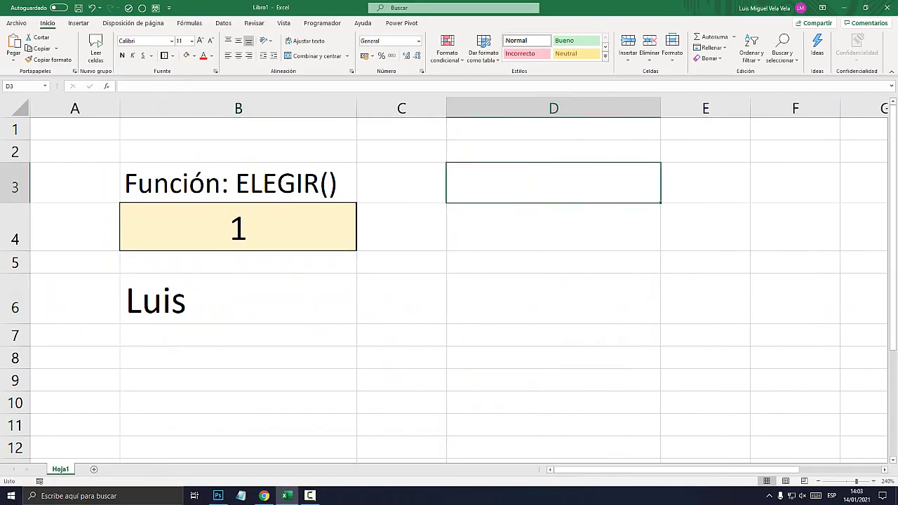
Type the heading 'Función: Aleatorio.entre()' into D3.
type("FunciÓN")
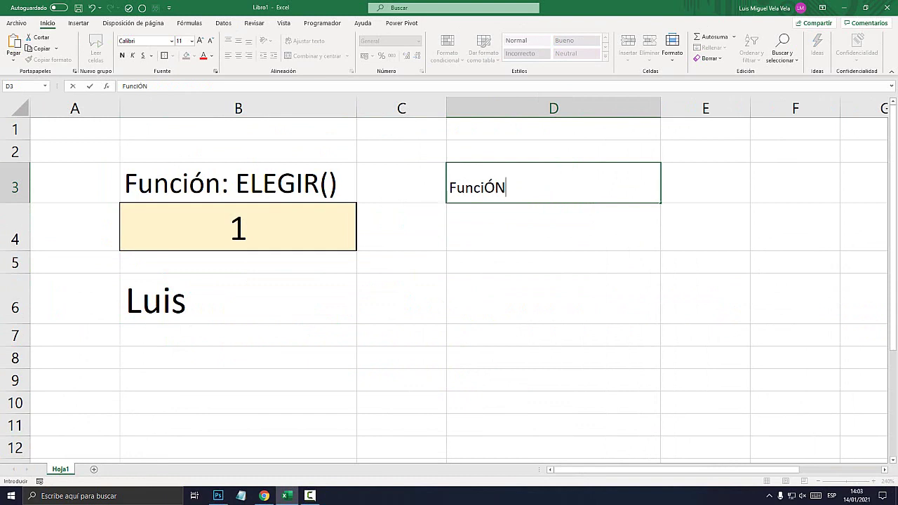
key("BackSpace")
key("BackSpace")
type("ón:")
type(" Aleat")
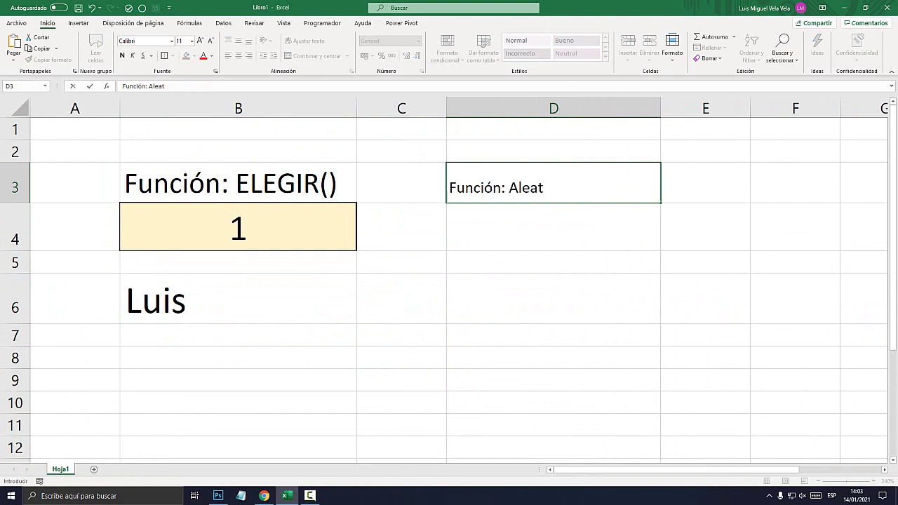
type("orio.-")
type("entre")
key("Return")
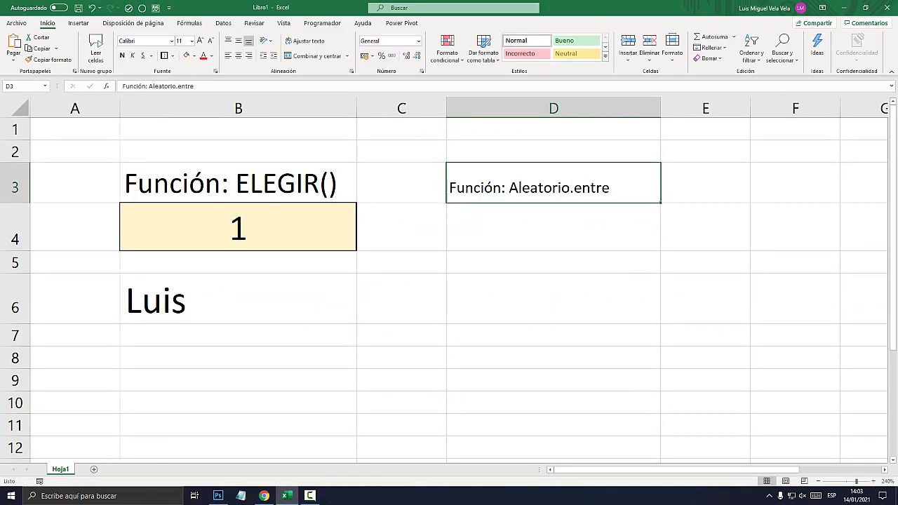
key("F2")
type("()")
key("Return")
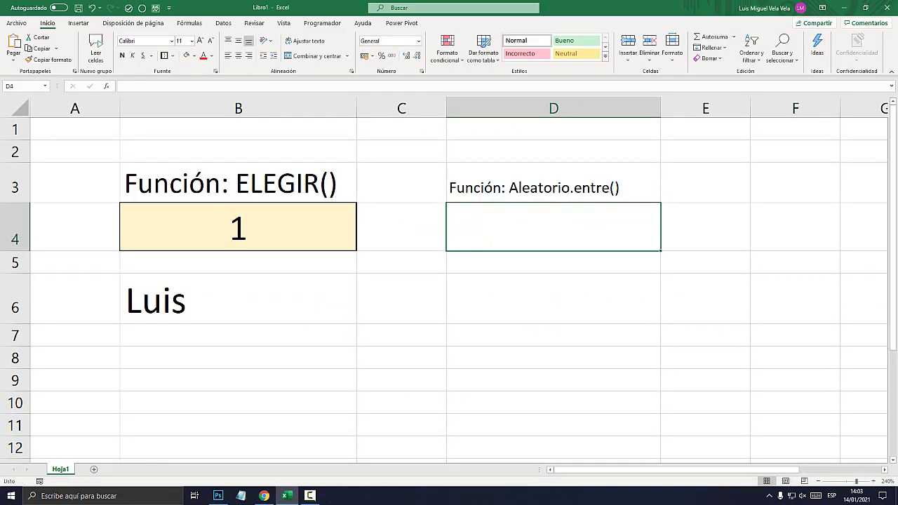
Make the D3 heading larger and bold, and widen column D further.
left_click(553, 184)
left_click(200, 41)
left_click(200, 41)
left_click(200, 41)
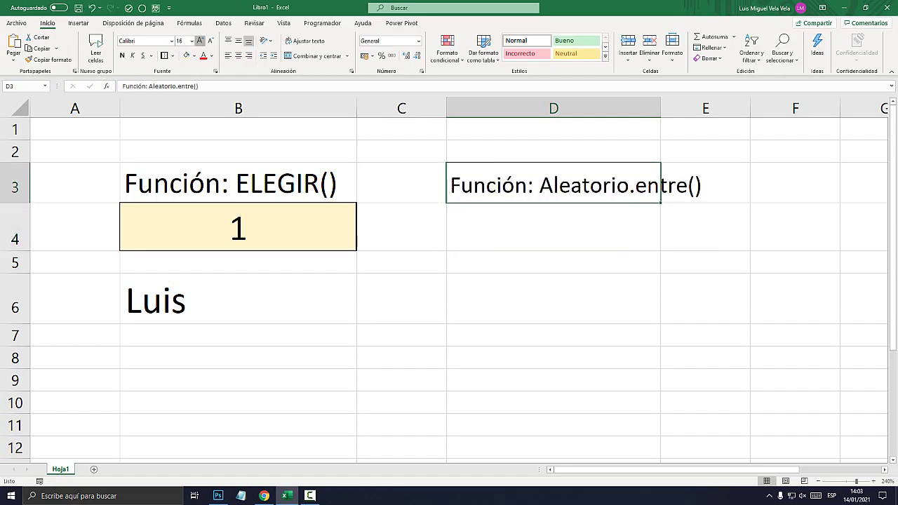
left_click(200, 41)
left_click(200, 40)
left_click(122, 55)
key("Return")
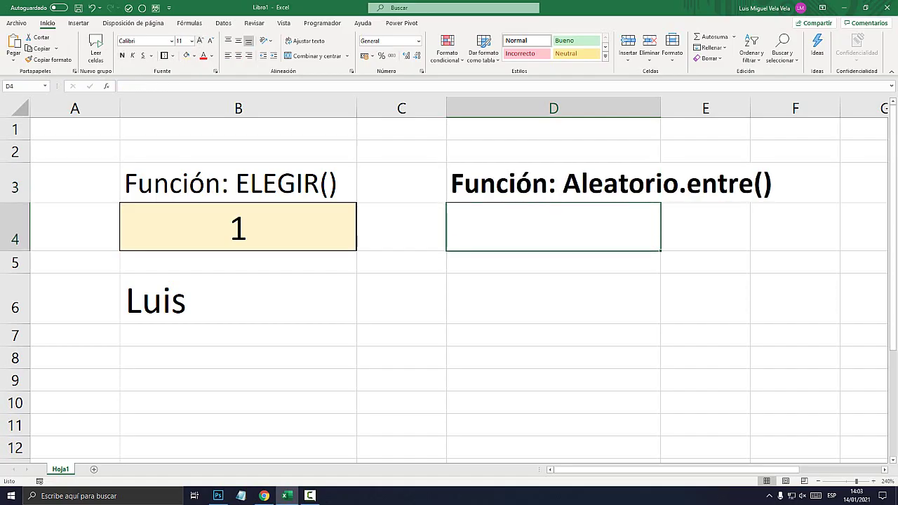
left_click_drag(660, 108, 801, 108)
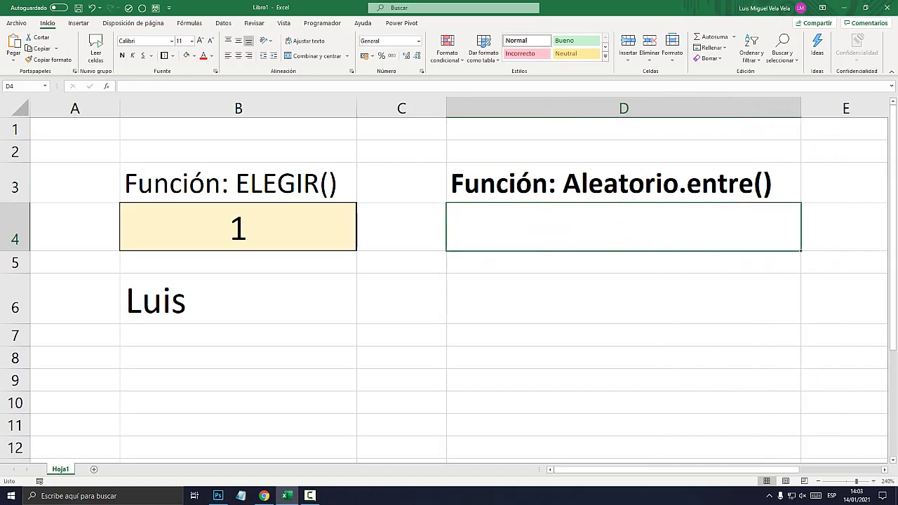
key("Down")
key("Down")
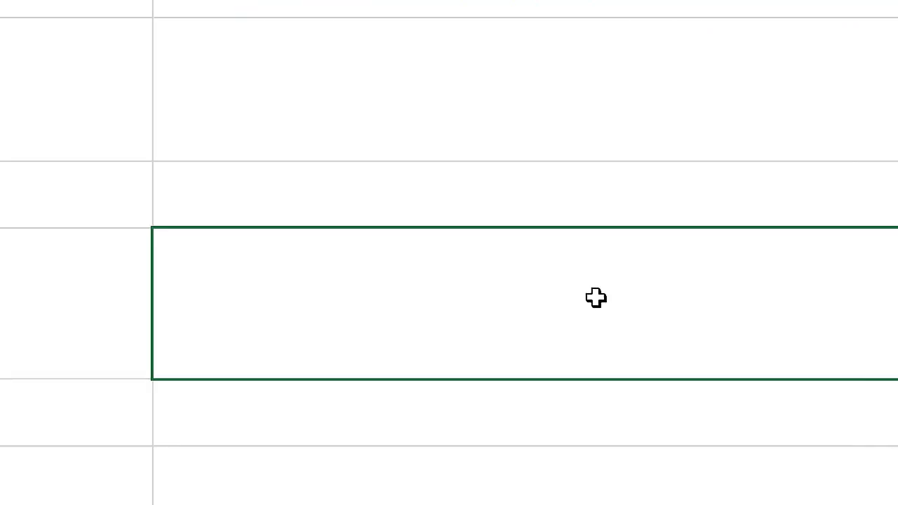
Enter =ALEATORIO.ENTRE(1;9) in D6 to generate a random number from 1 to 9.
type("=")
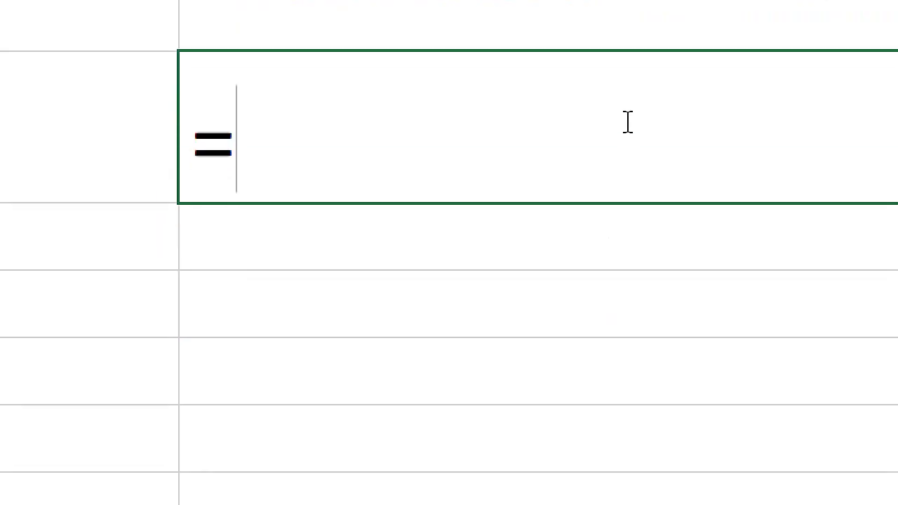
type("alea")
key("Down")
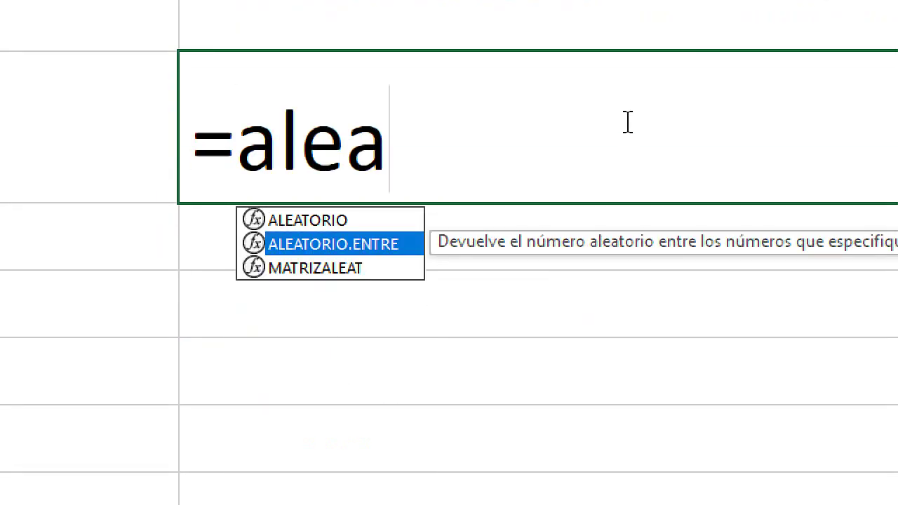
key("Tab")
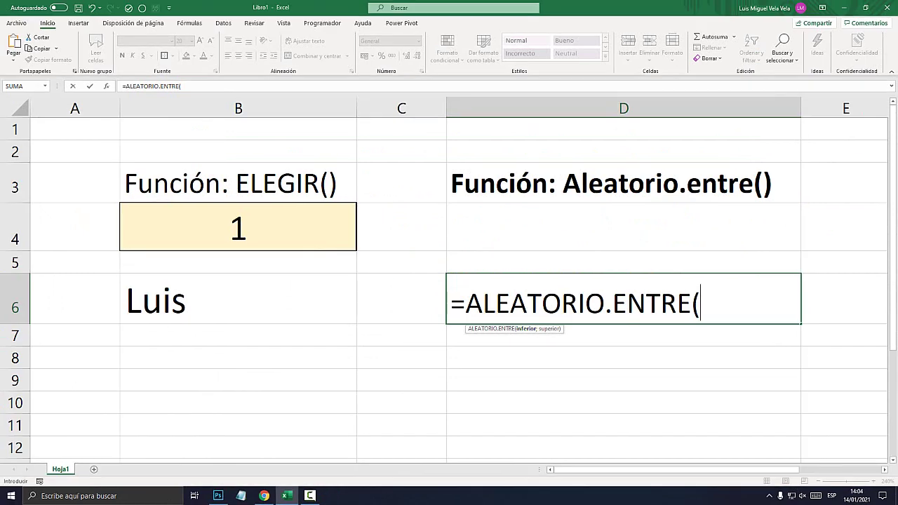
type("1")
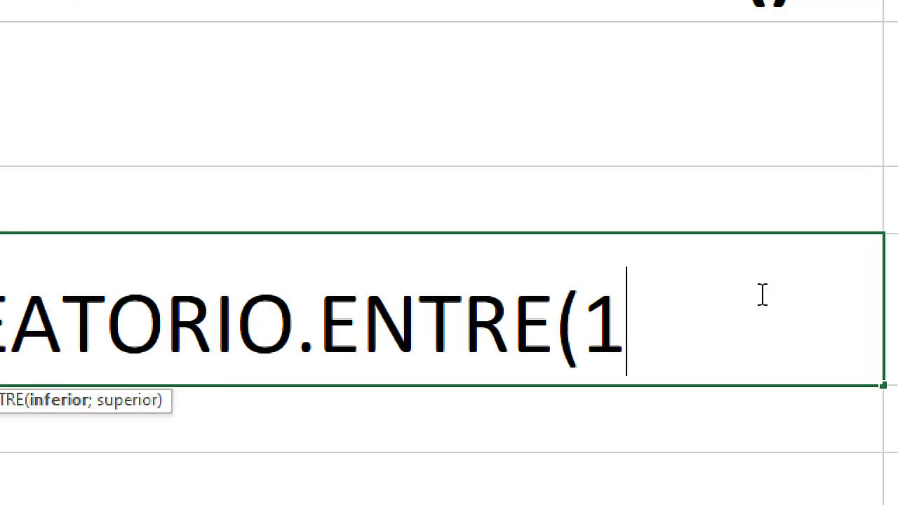
type(";")
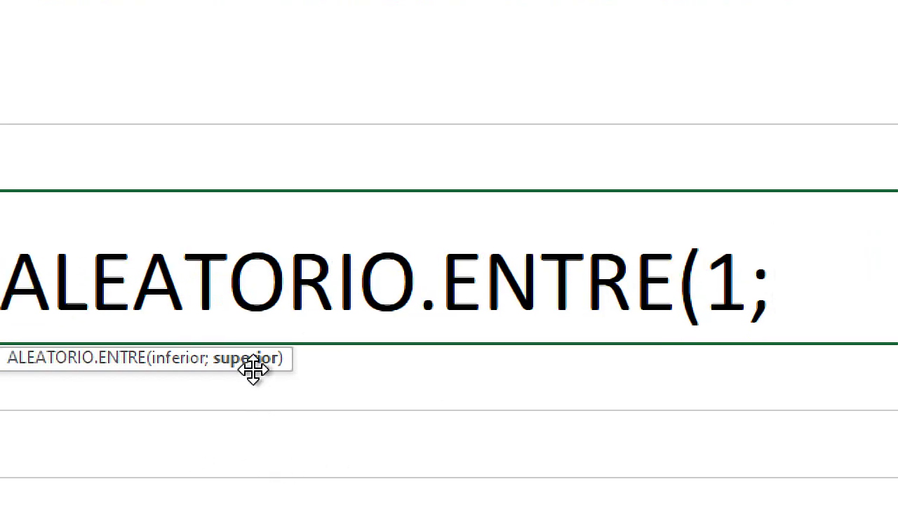
type("9")
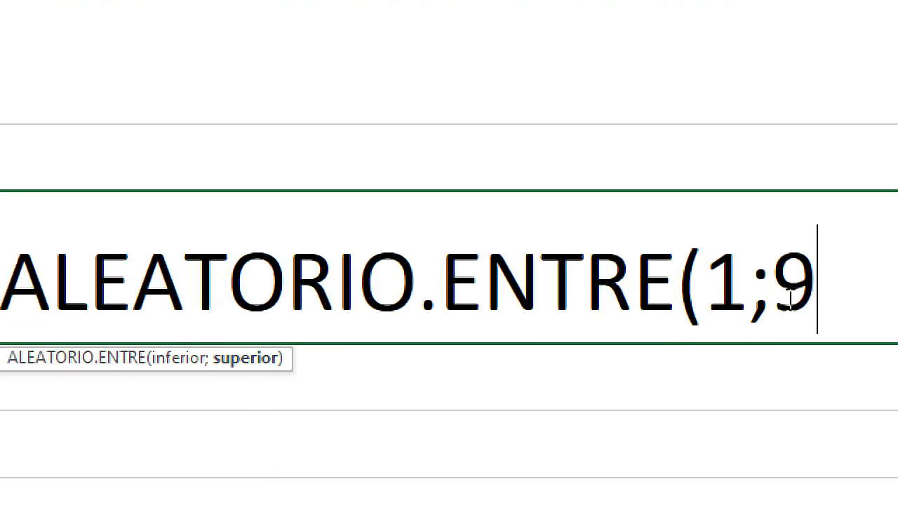
type(")")
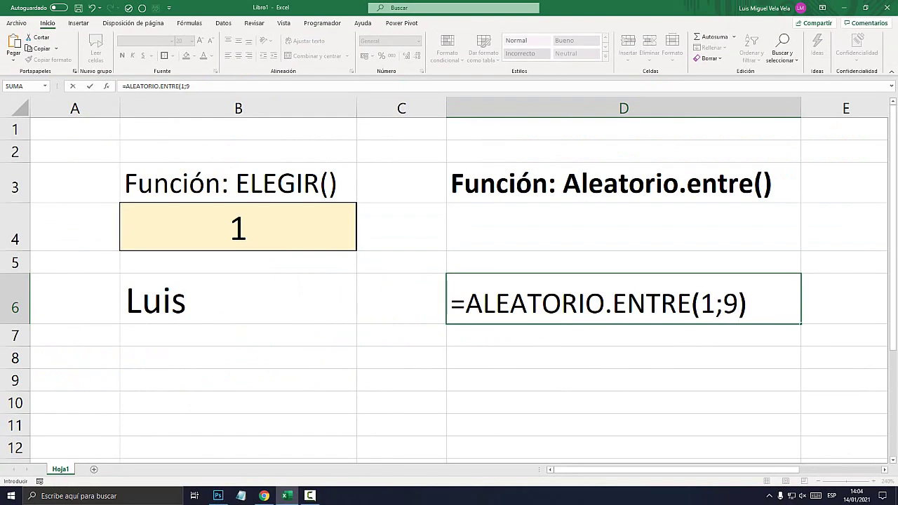
key("Return")
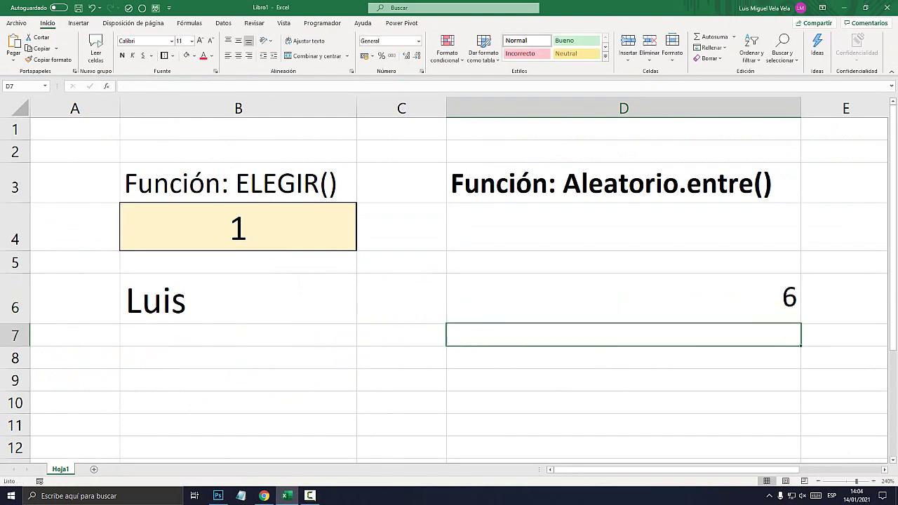
key("Up")
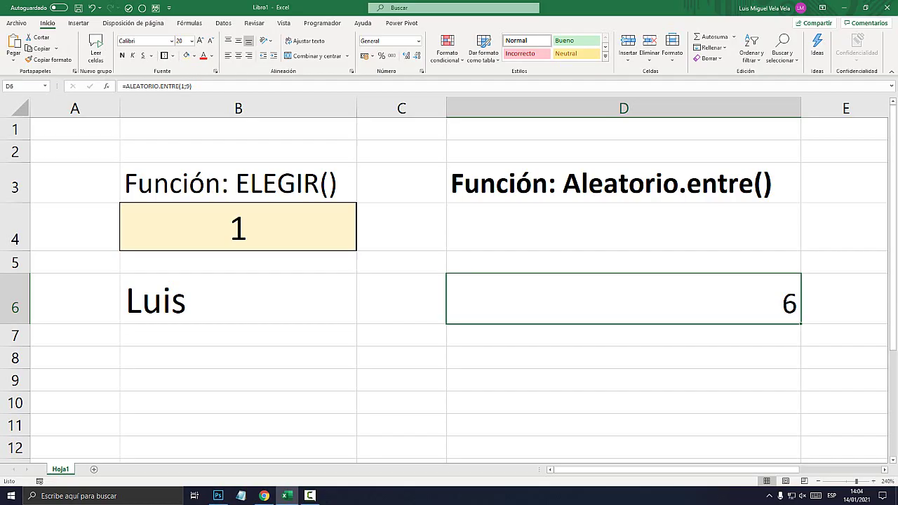
Force recalculation with F9 and a temporary entry in D8 to draw new random numbers in D6.
left_click(623, 357)
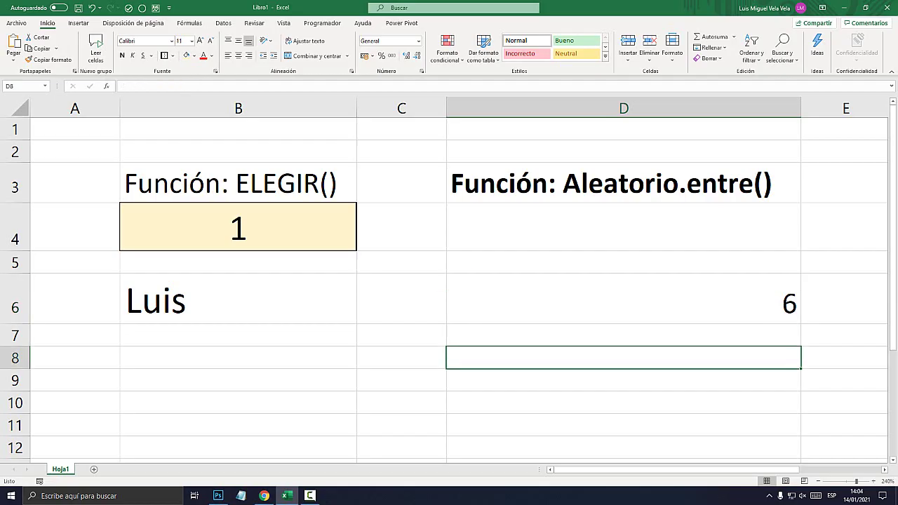
key("F9")
type("sdf")
key("Return")
left_click(623, 357)
key("Delete")
left_click(623, 379)
left_click(623, 335)
left_click(623, 357)
key("F9")
key("F9")
key("F9")
key("F9")
key("F9")
key("F9")
key("F9")
key("F9")
key("F9")
key("F9")
key("F9")
key("F9")
key("F9")
key("Up")
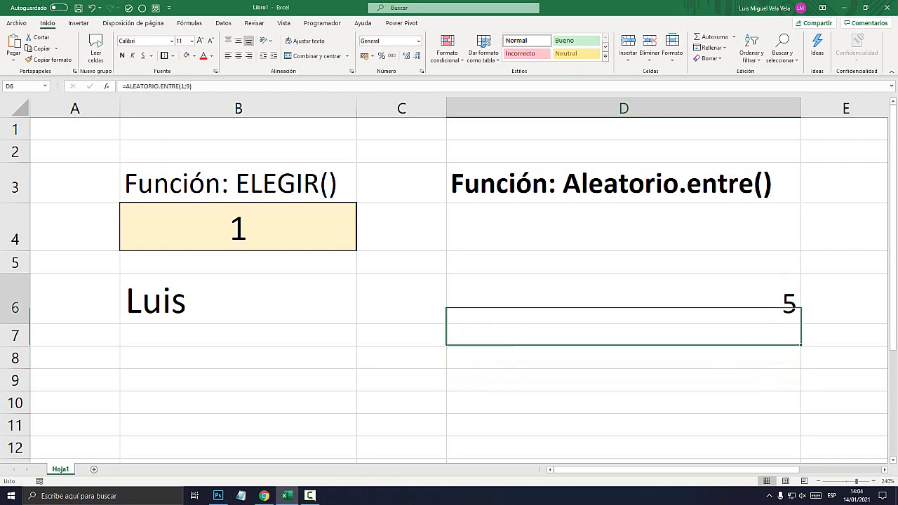
Try D8 as D6's upper bound, then cancel, keeping =ALEATORIO.ENTRE(1;9) as it recalculates.
double_click(677, 303)
double_click(708, 303)
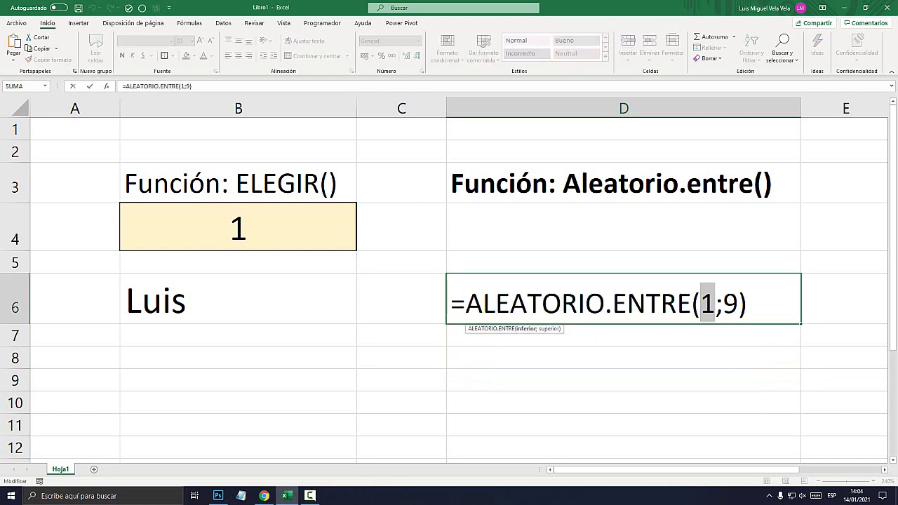
double_click(730, 303)
left_click(623, 357)
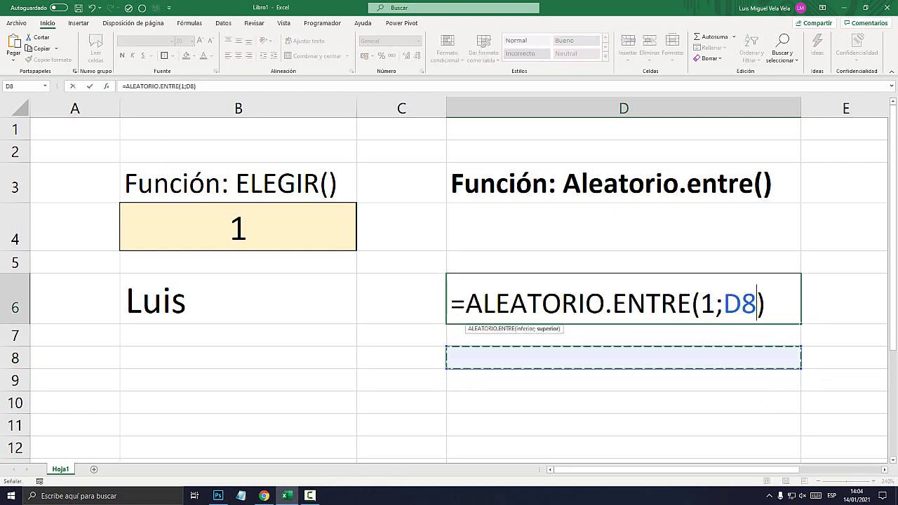
key("ctrl+Return")
left_click(623, 358)
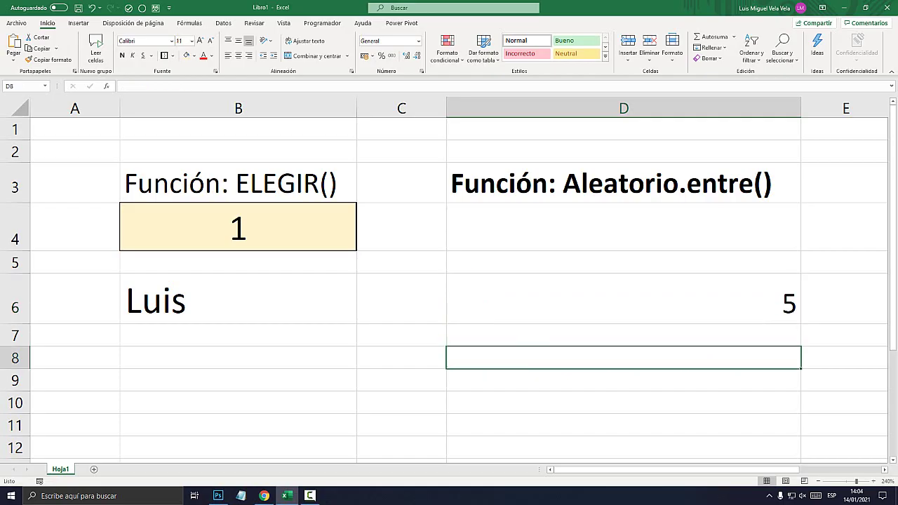
key("F9")
key("F9")
key("F9")
key("F9")
key("F9")
key("F9")
key("F9")
key("F9")
key("F9")
key("F9")
double_click(627, 303)
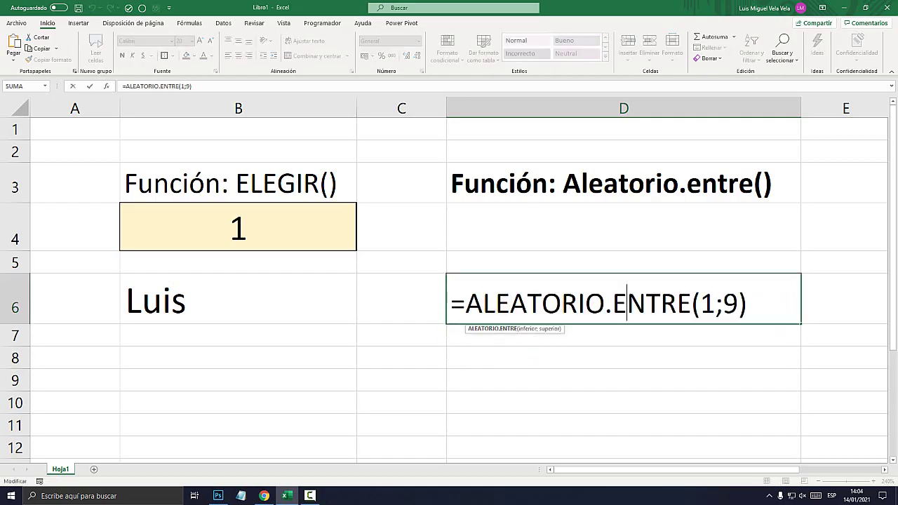
key("Escape")
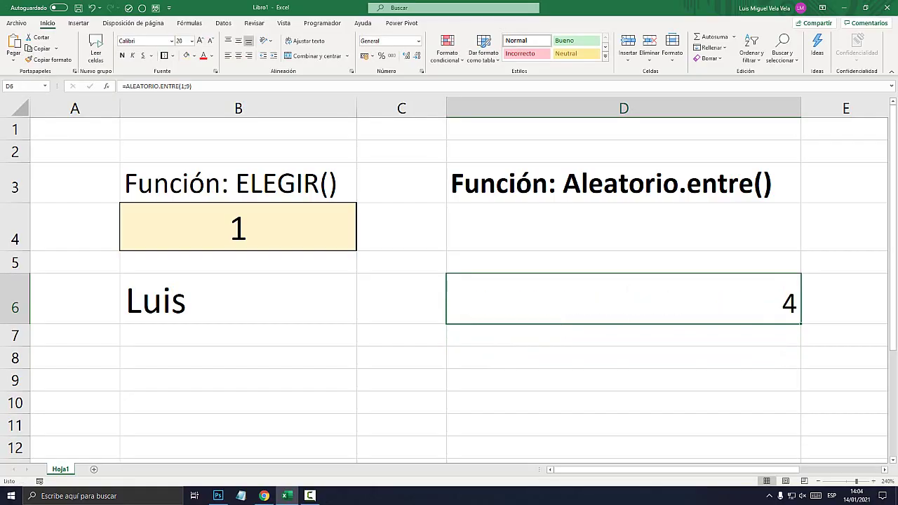
double_click(200, 302)
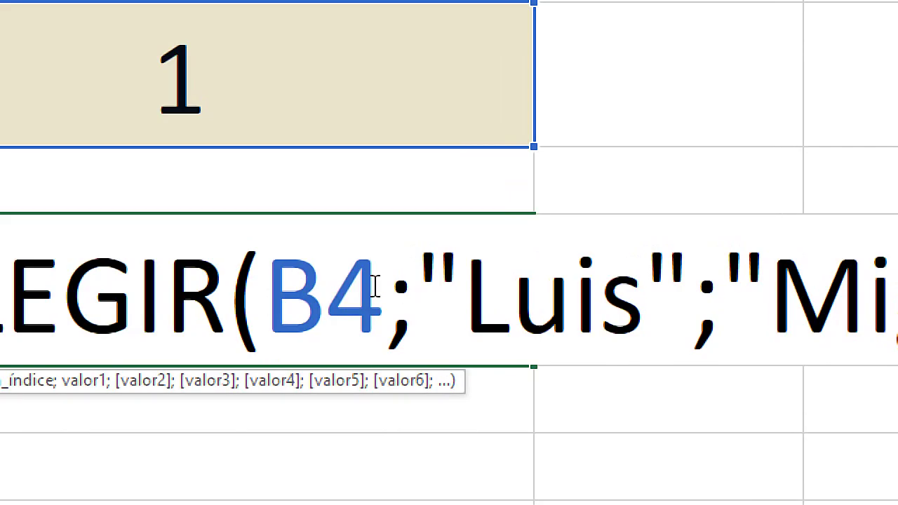
Inspect B6's ELEGIR formula with its B4 index and D6's ALEATORIO.ENTRE(1;9) formula without changing them.
left_click_drag(306, 300, 268, 297)
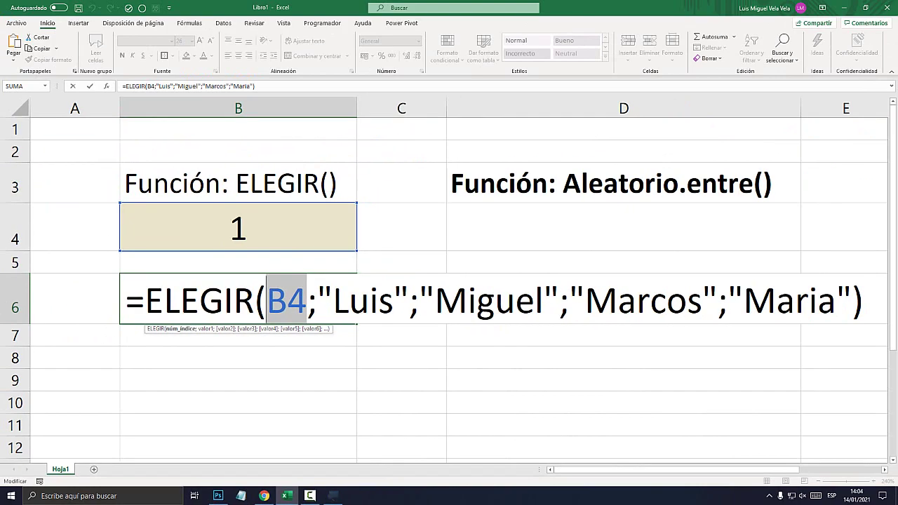
key("ctrl+Return")
double_click(623, 299)
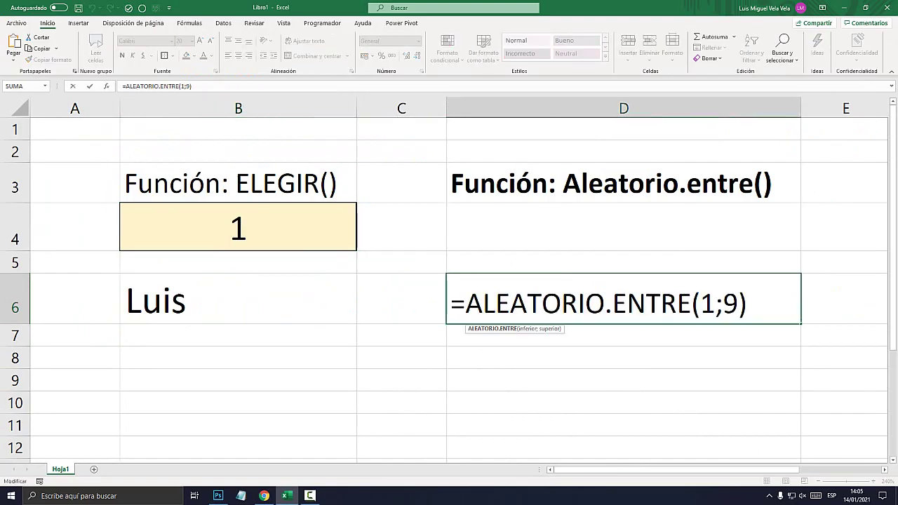
key("shift+Home")
key("ctrl+Return")
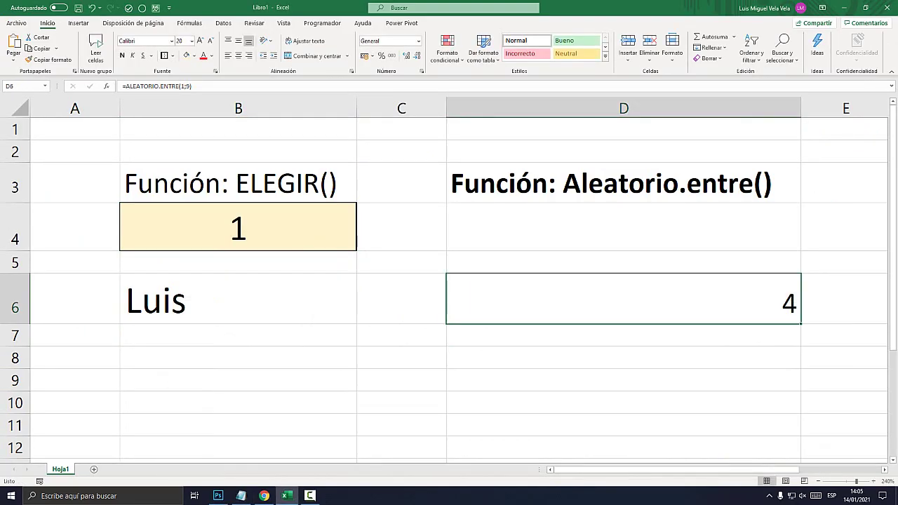
Cancel an accidental edit in D6 and highlight B6's entire =ELEGIR(...) formula text.
key("F2")
key("Home")
type("=")
left_click(238, 298)
key("Escape")
double_click(200, 302)
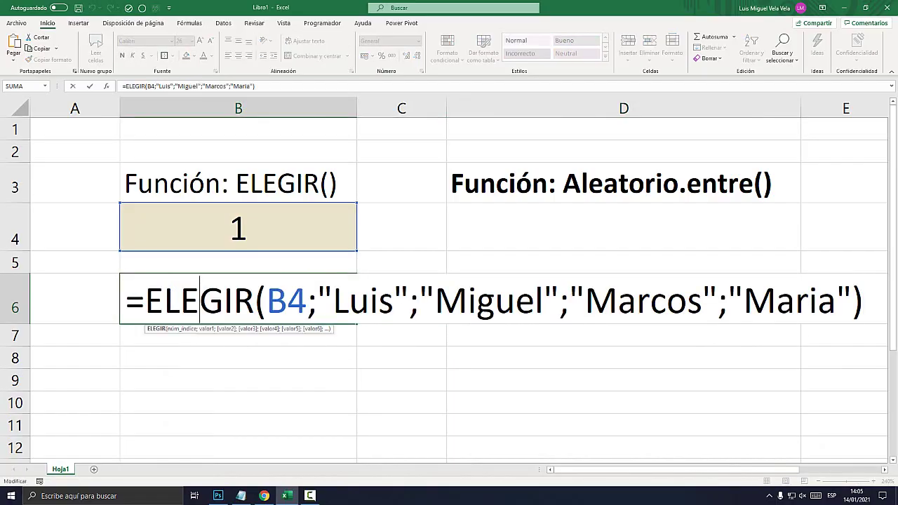
left_click_drag(862, 301, 126, 302)
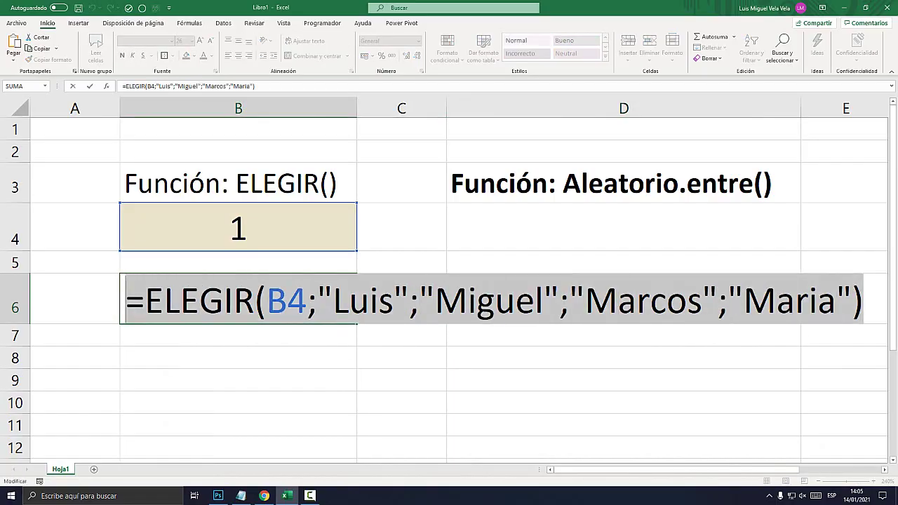
Copy B6's ELEGIR formula into Notepad and select its B4 index.
key("ctrl+c")
key("Escape")
left_click(241, 495)
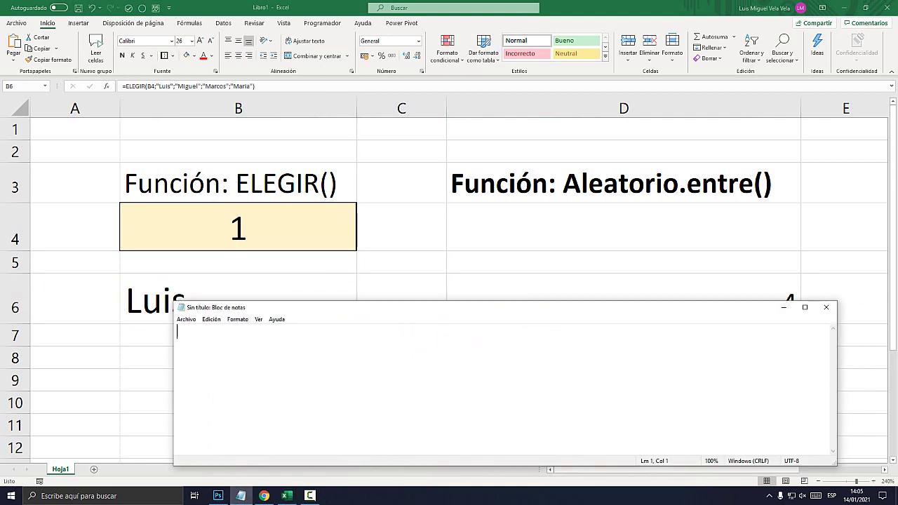
key("ctrl+v")
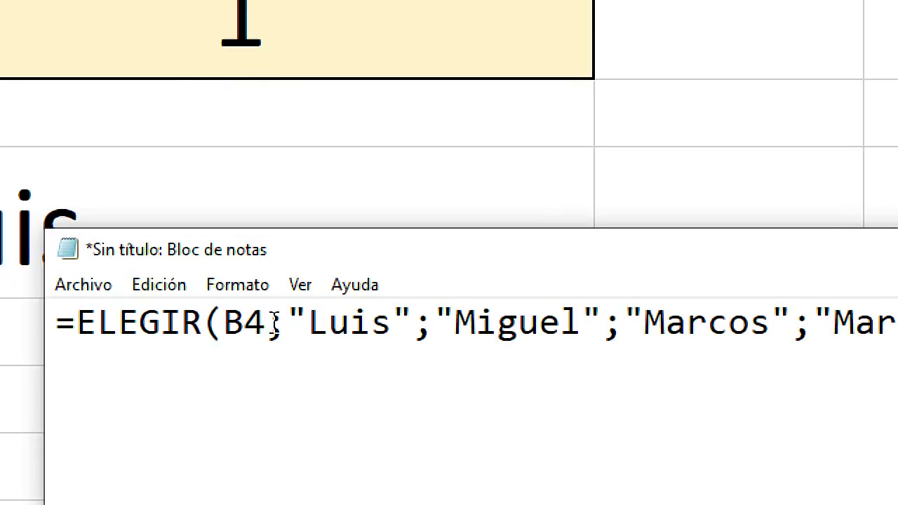
left_click_drag(274, 324, 223, 324)
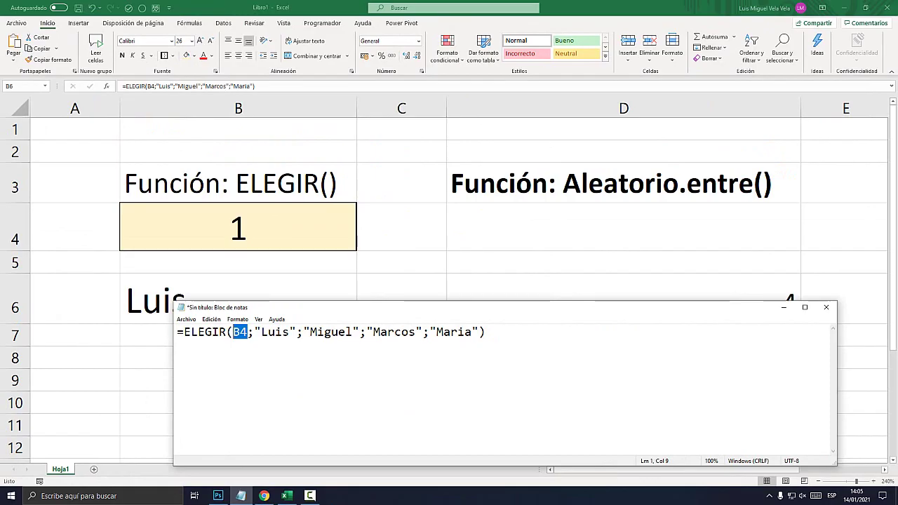
Select the ALEATORIO.ENTRE(1;9) text in D6's formula.
key("alt+Tab")
left_click(624, 301)
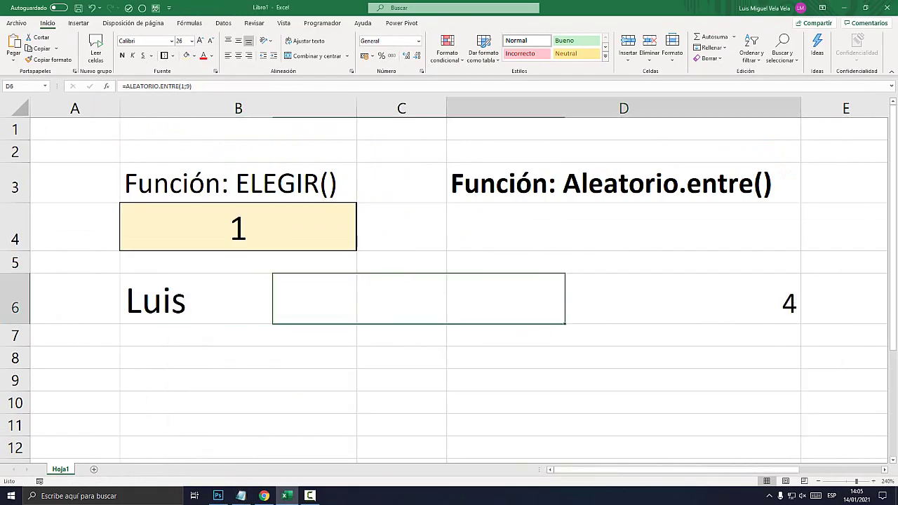
double_click(663, 302)
left_click_drag(748, 301, 465, 302)
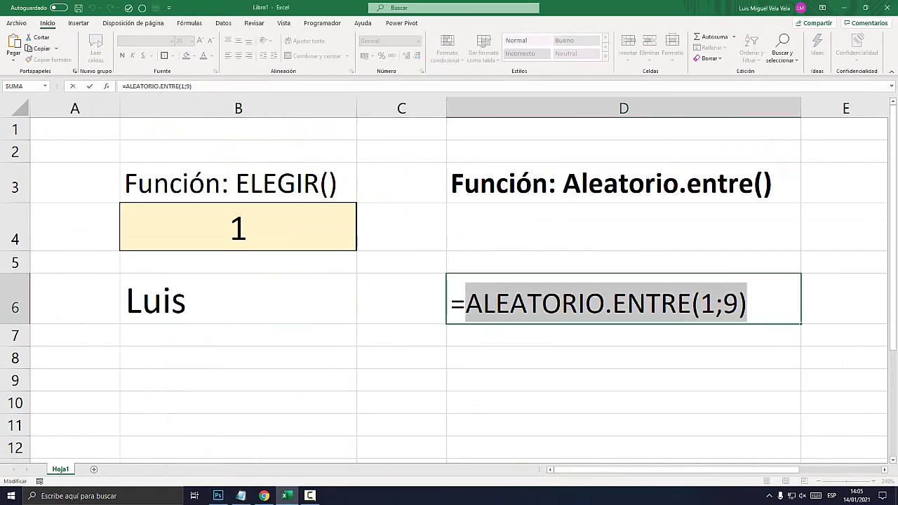
Replace B4 with ALEATORIO.ENTRE(1;9) in the Notepad formula and select the whole line.
key("alt+Tab")
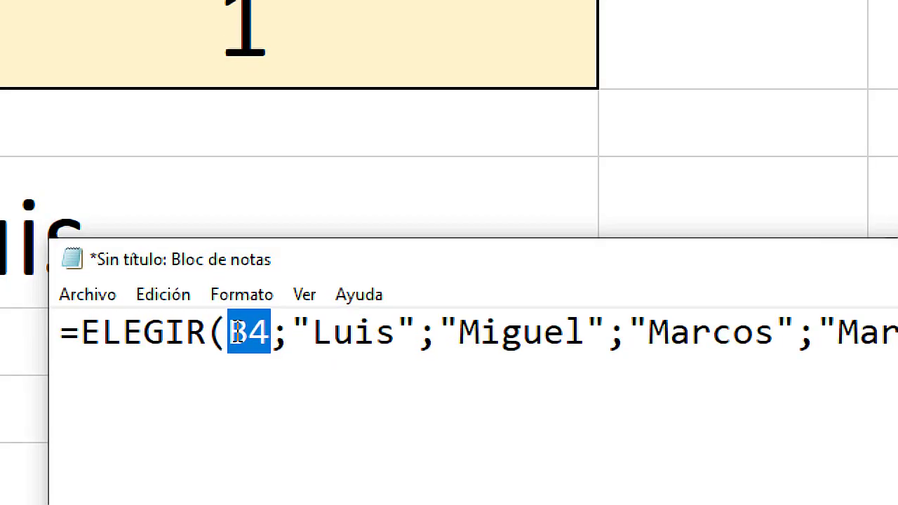
left_click(245, 334)
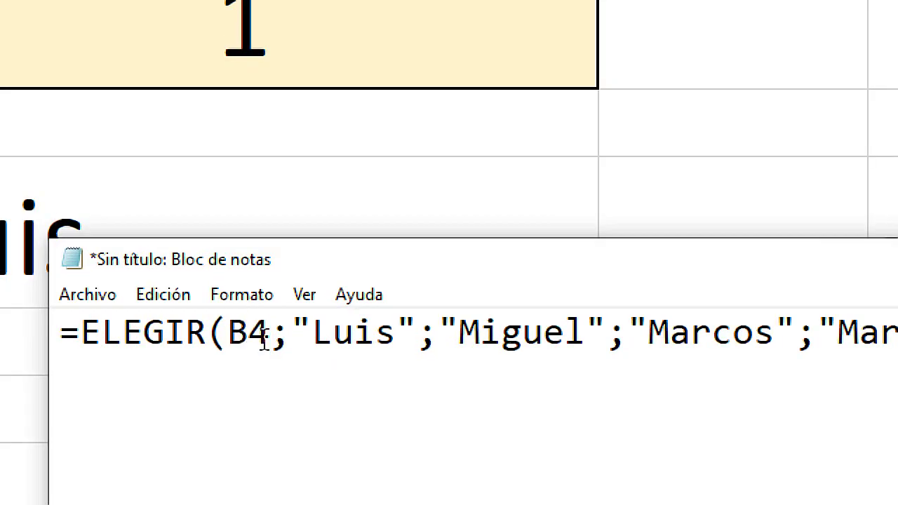
left_click_drag(249, 335, 233, 334)
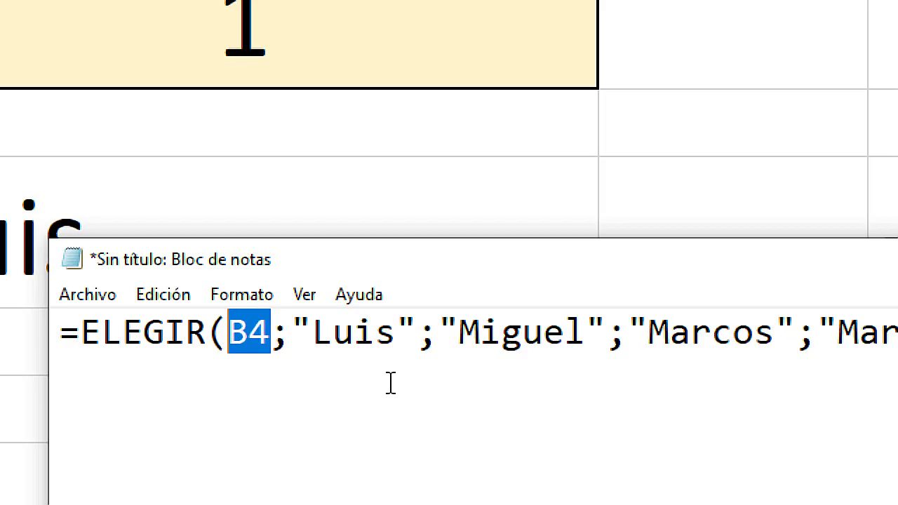
key("ctrl+v")
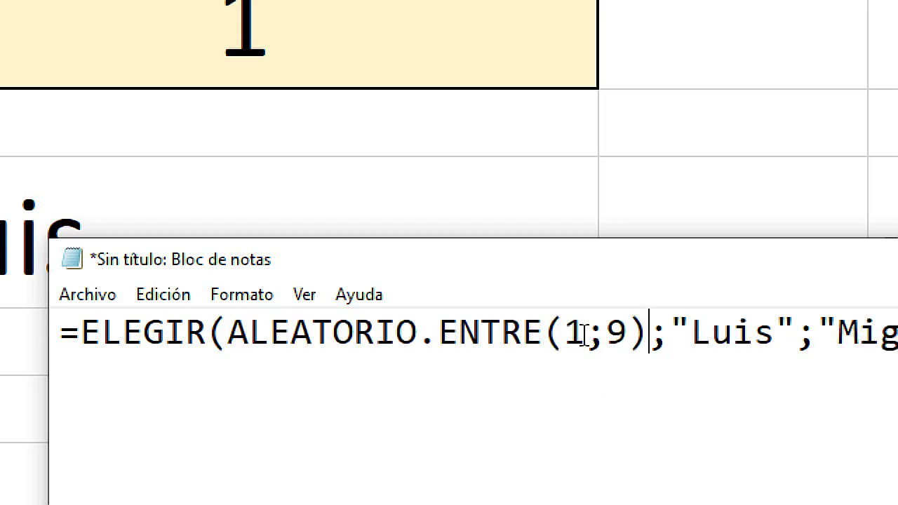
left_click_drag(583, 335, 567, 335)
left_click(628, 331)
double_click(619, 331)
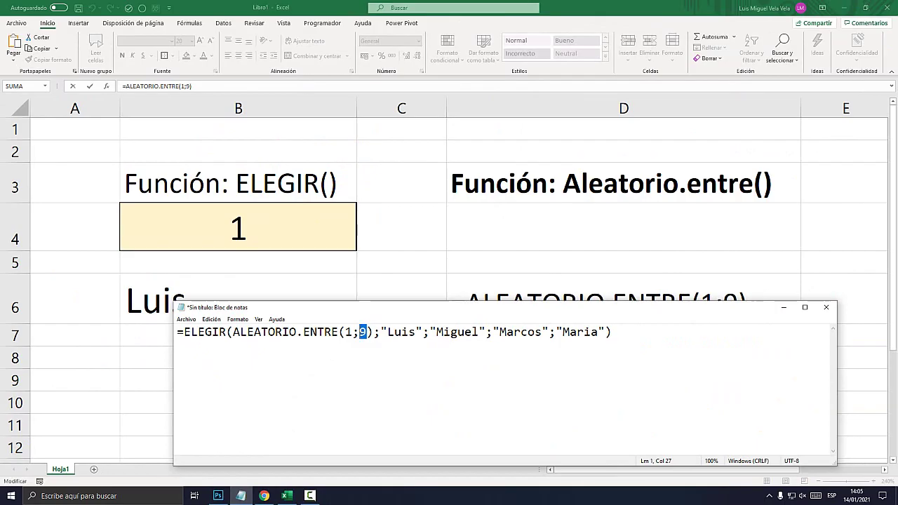
key("ctrl+a")
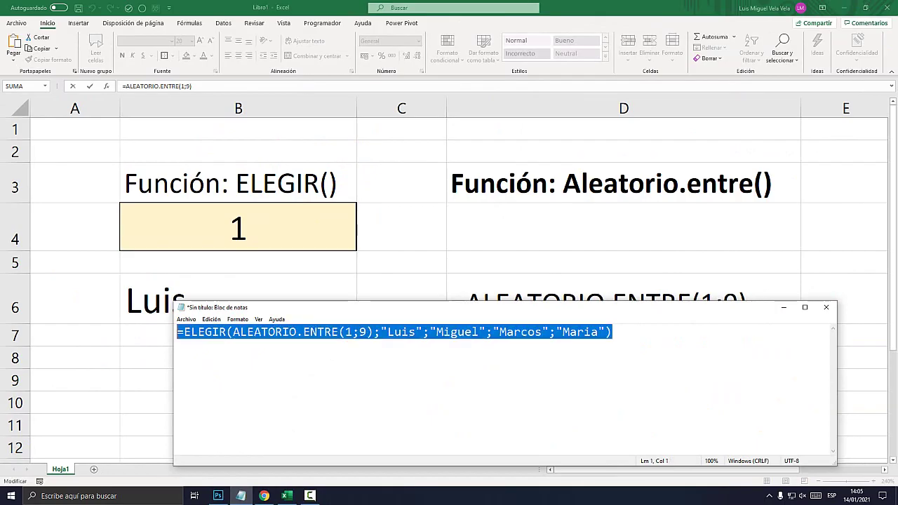
key("alt+Tab")
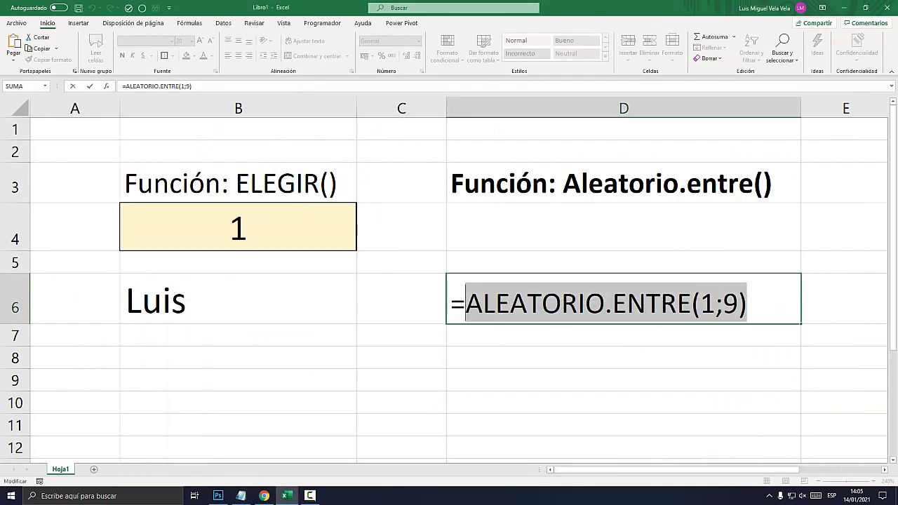
Cancel the D6 edit and paste the ELEGIR(ALEATORIO.ENTRE(1;9);…) formula into B9.
left_click(238, 379)
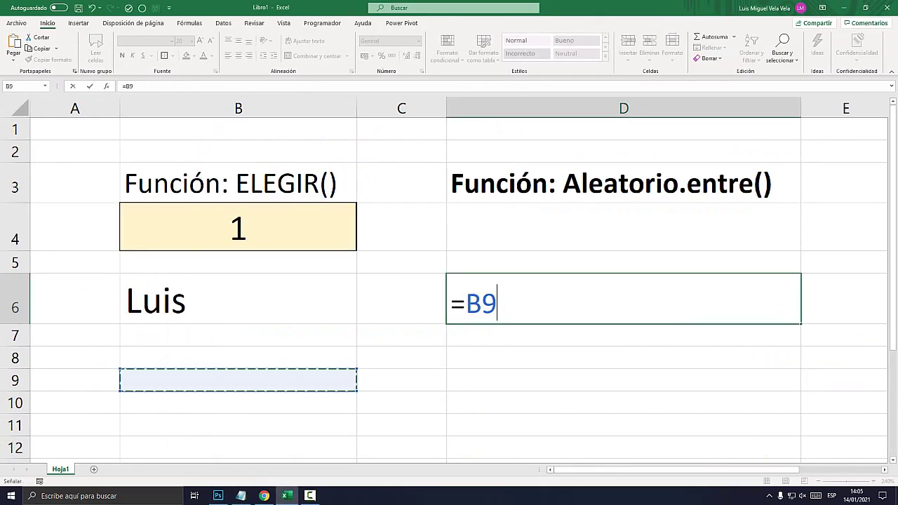
key("Escape")
left_click(238, 379)
key("BackSpace")
key("ctrl+v")
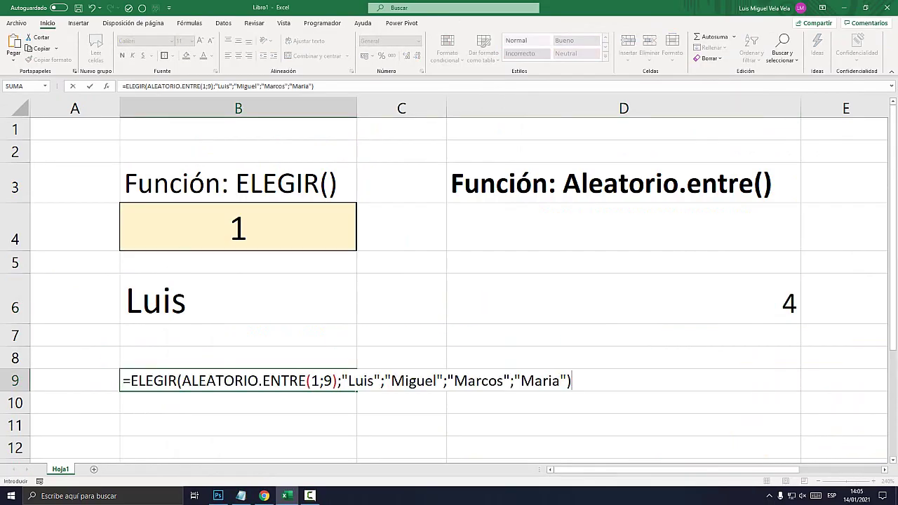
key("Return")
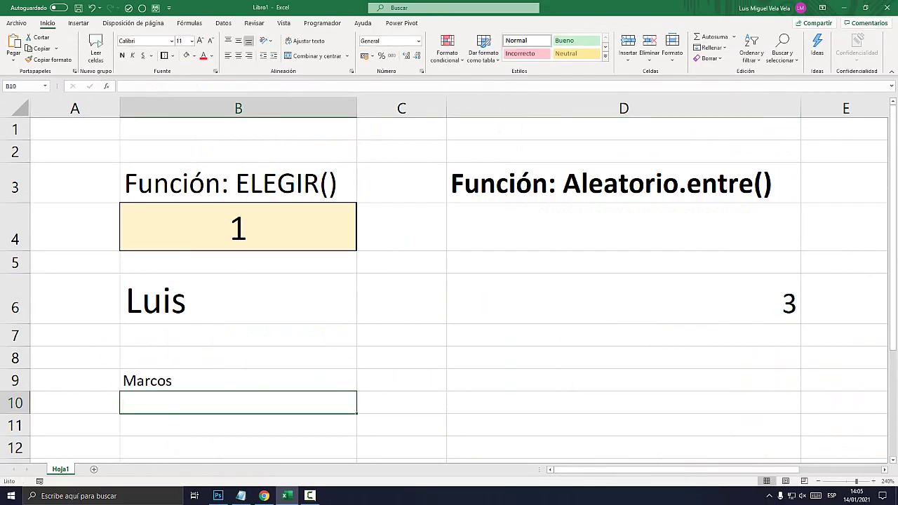
Give B9 a gold fill and enlarge its text to 24 points.
left_click(238, 380)
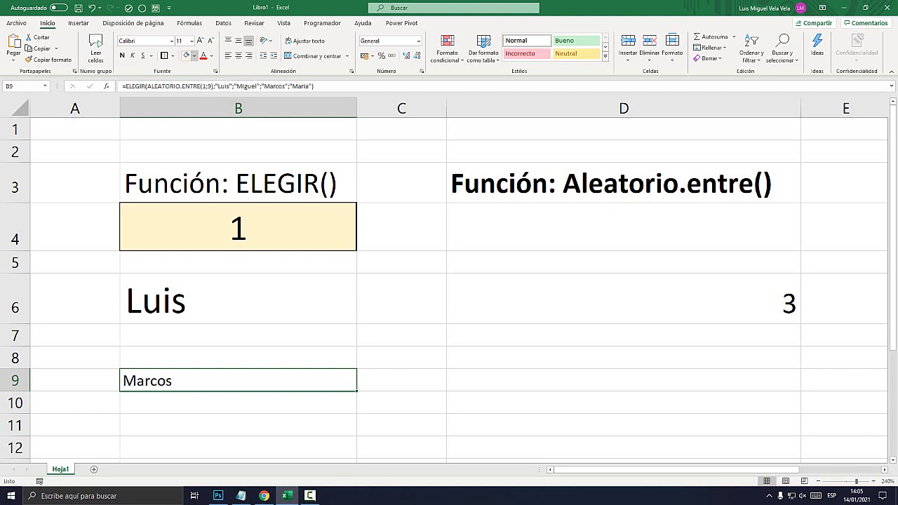
left_click(195, 55)
left_click(241, 104)
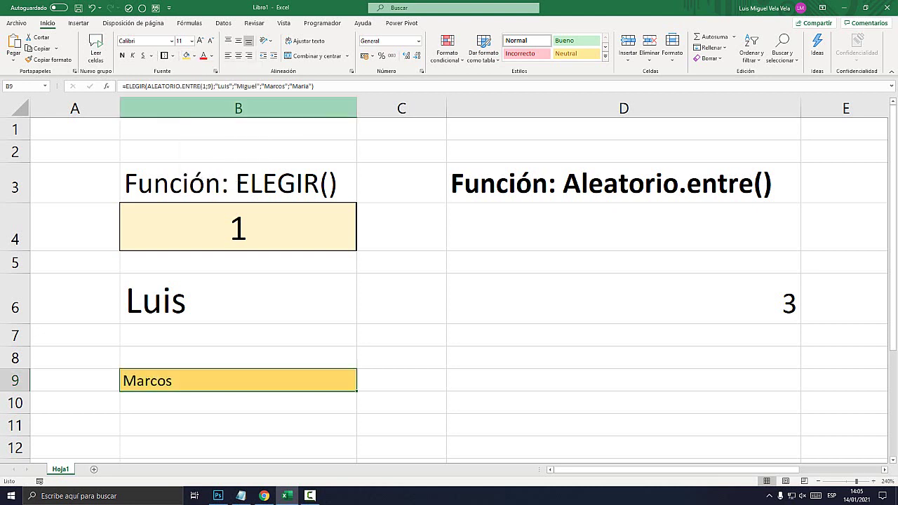
left_click(199, 40)
left_click(200, 40)
left_click(200, 40)
left_click(200, 40)
left_click(200, 40)
left_click(200, 40)
left_click(199, 40)
scroll(449, 281, "down", 2)
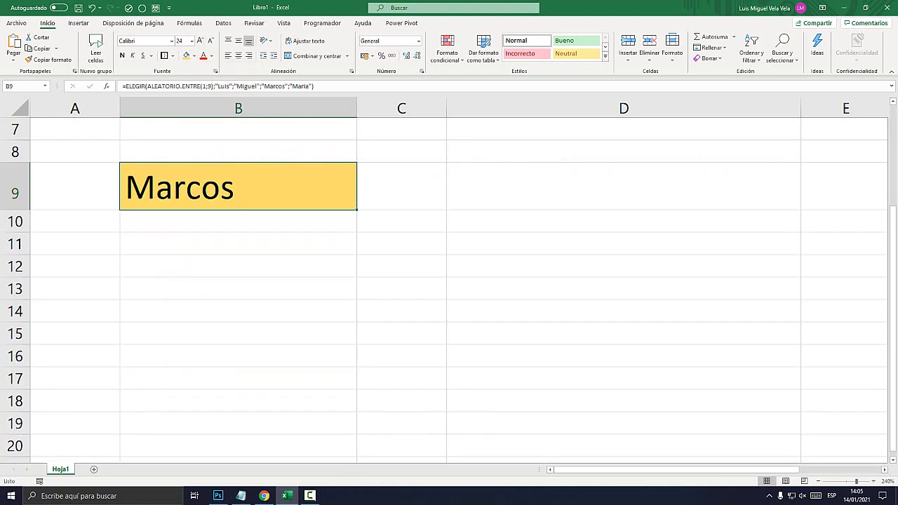
scroll(244, 138, "up", 2)
scroll(244, 138, "down", 1)
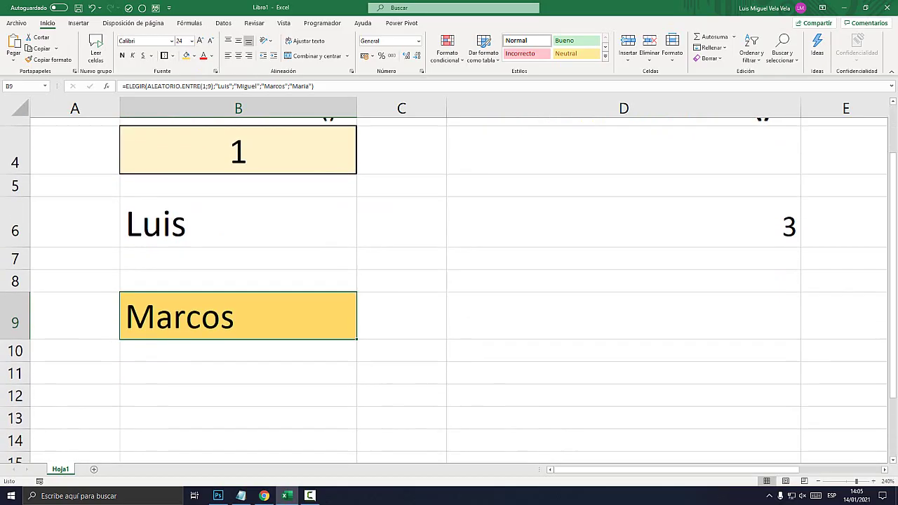
Change B9's index to ALEATORIO.ENTRE(1;4) to pick among Luis, Miguel, Maria and Marcos.
double_click(244, 308)
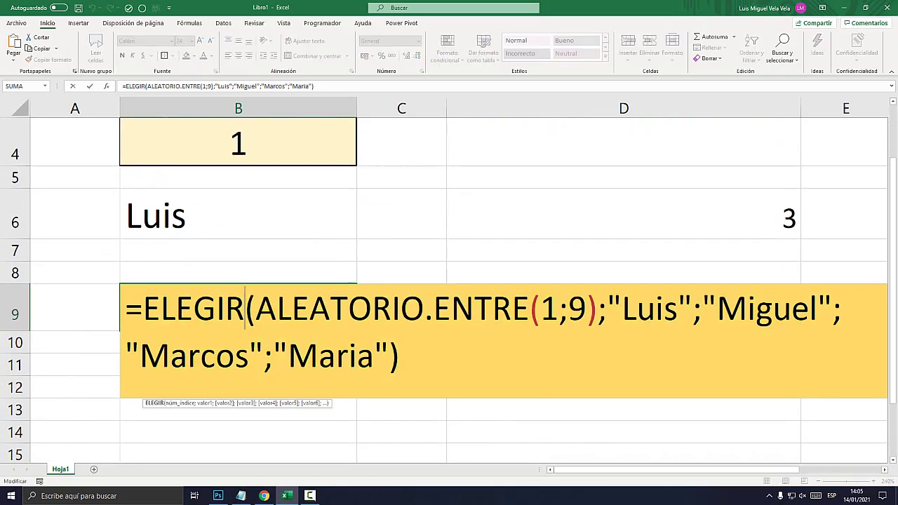
left_click_drag(692, 309, 622, 309)
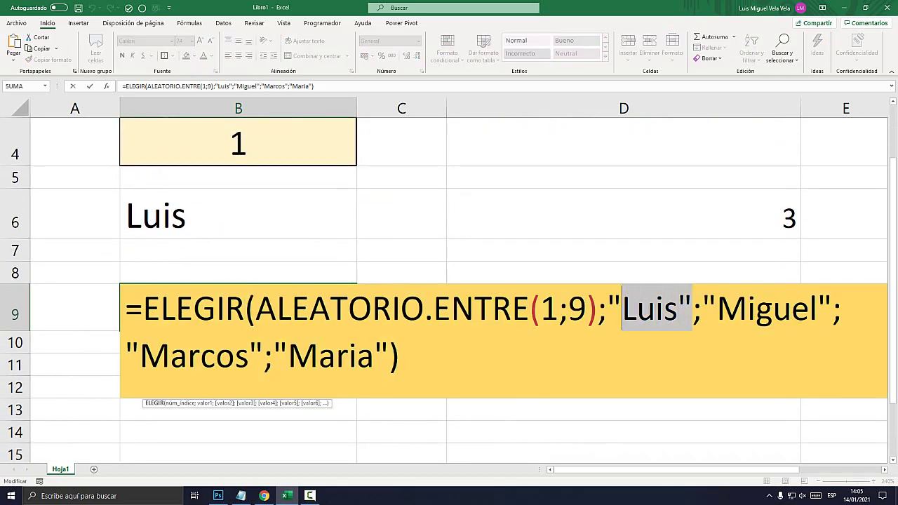
left_click_drag(818, 309, 717, 308)
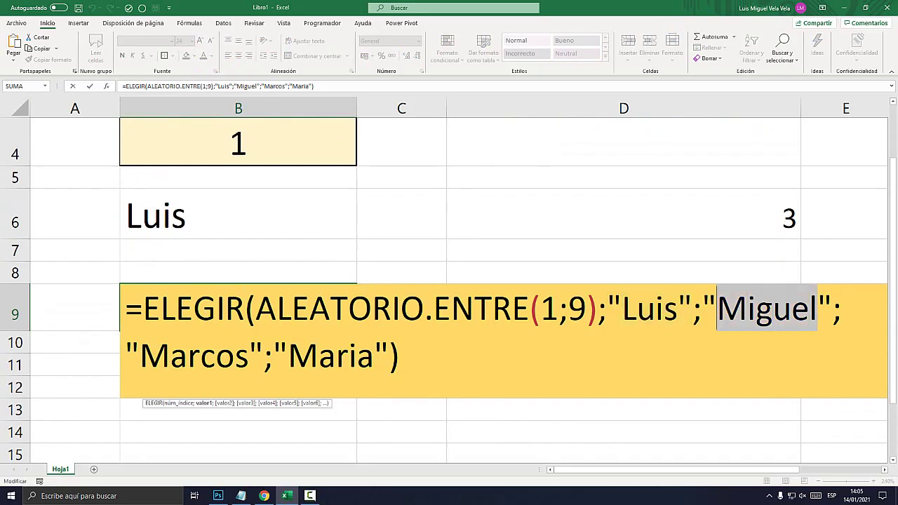
left_click_drag(375, 355, 139, 355)
left_click(559, 309)
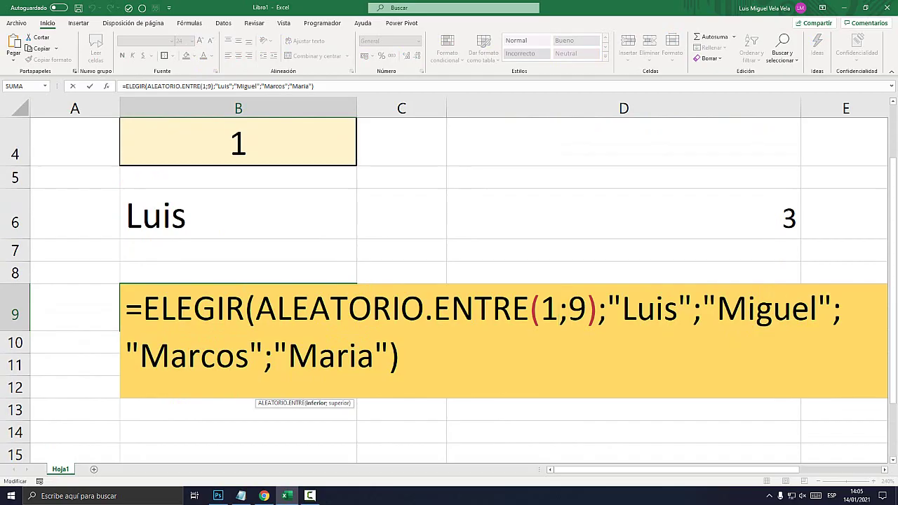
double_click(577, 308)
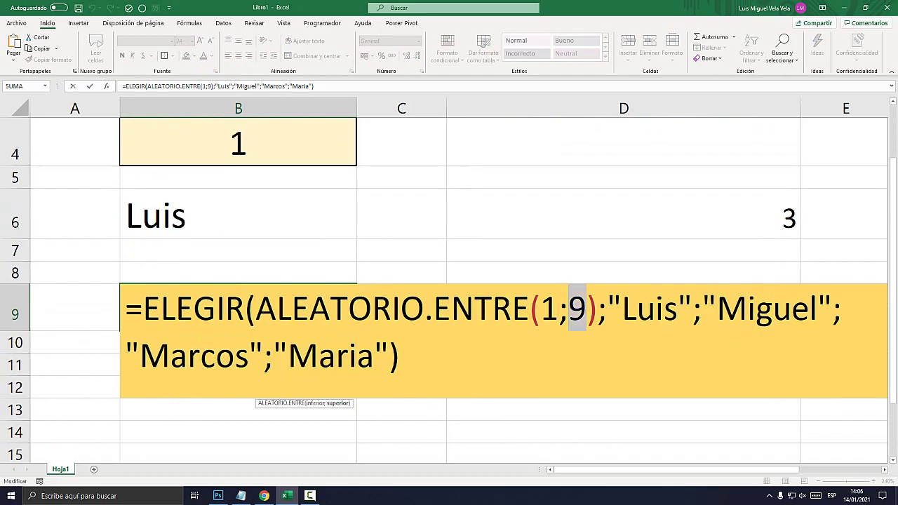
type("4")
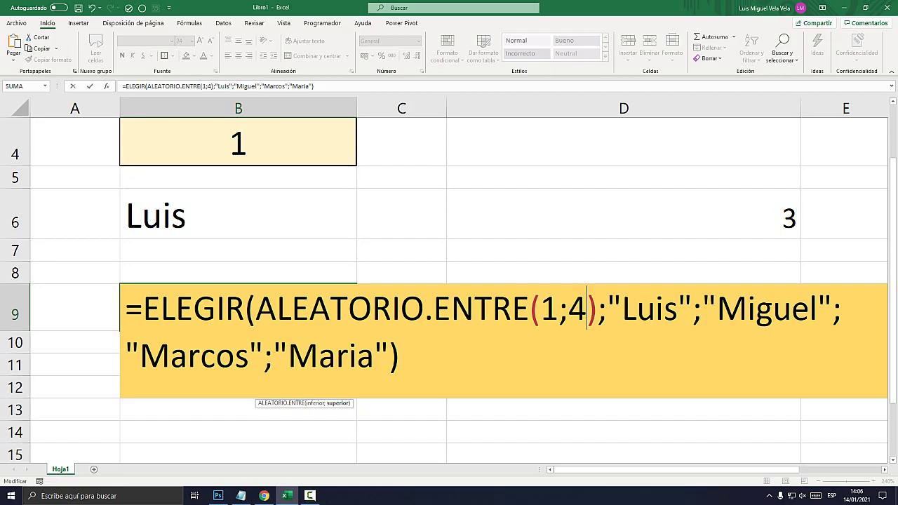
key("Return")
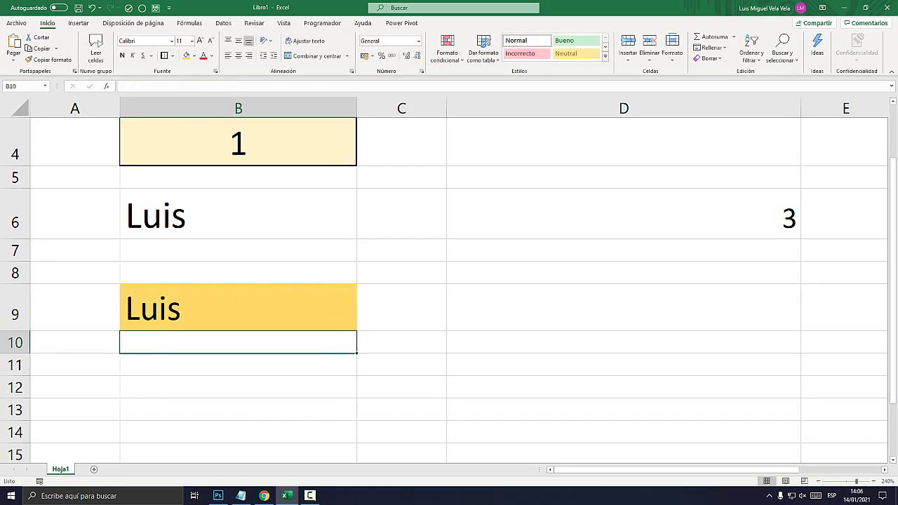
Recalculate with F9 to draw new random names.
left_click(238, 365)
left_click(238, 342)
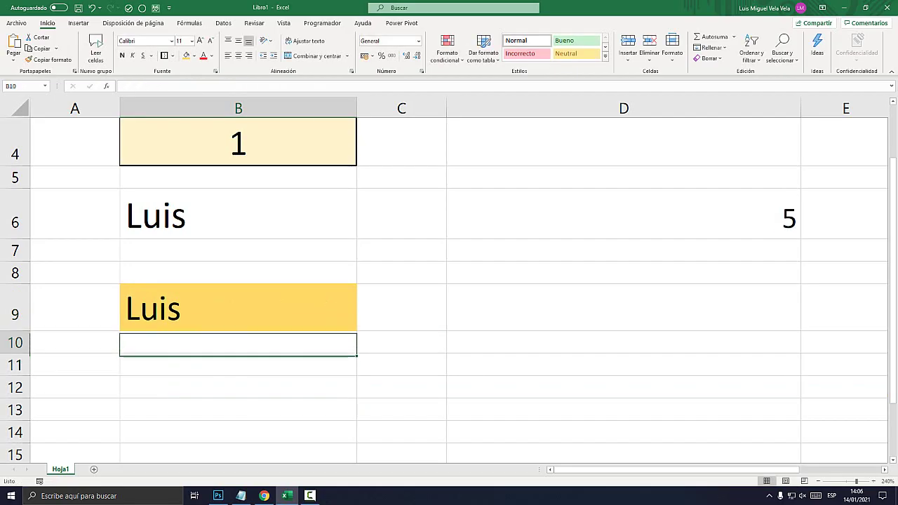
key("F9")
left_click(238, 365)
key("F9")
key("F9")
key("F9")
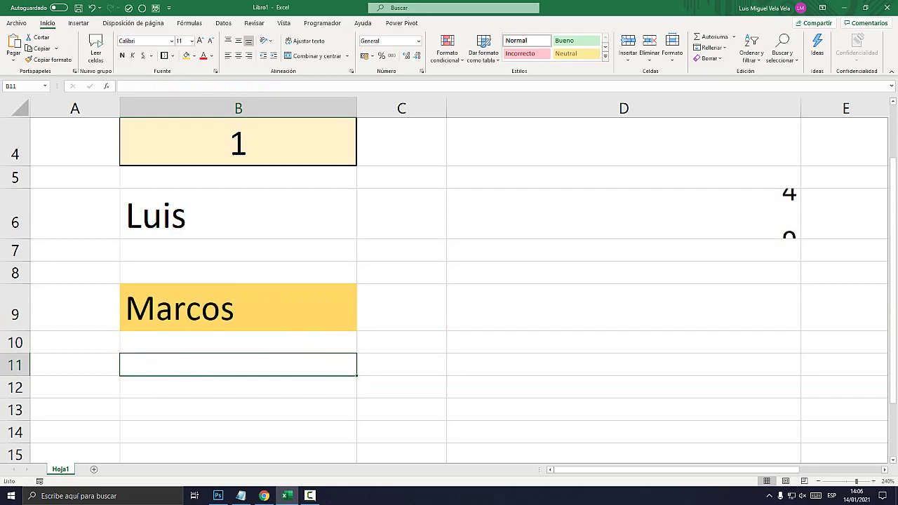
Clear the old example values in D6 and B6, then recalculate again.
left_click(624, 213)
key("Delete")
left_click(237, 213)
key("Delete")
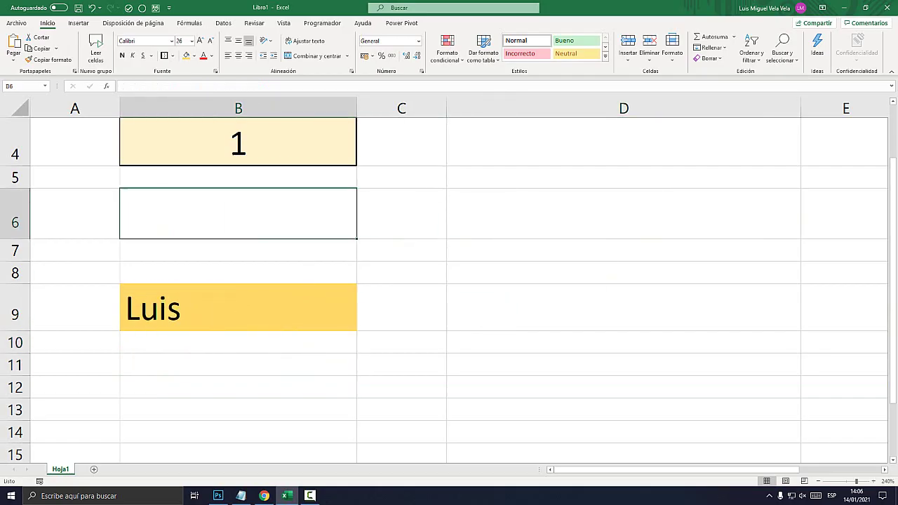
left_click(238, 365)
key("F9")
key("F9")
key("F9")
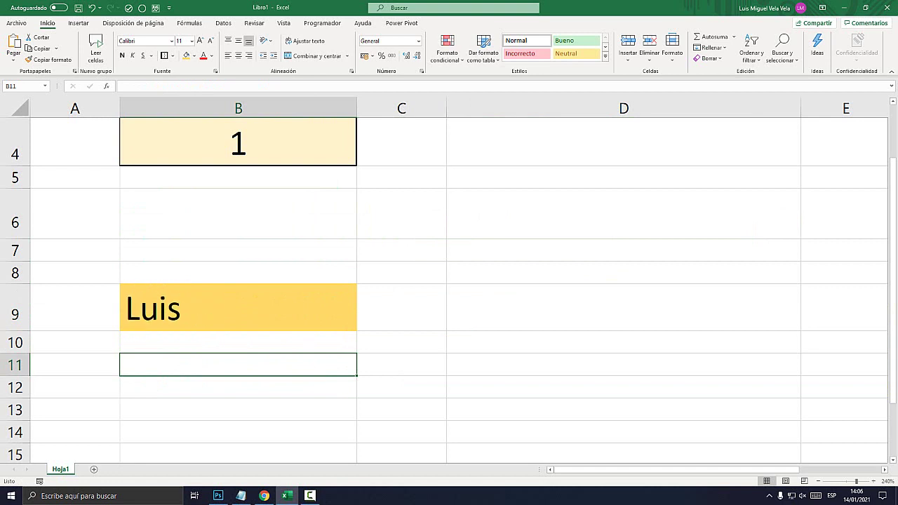
key("F9")
key("F9")
key("F9")
key("F9")
key("F9")
key("F9")
key("F9")
key("F9")
key("F9")
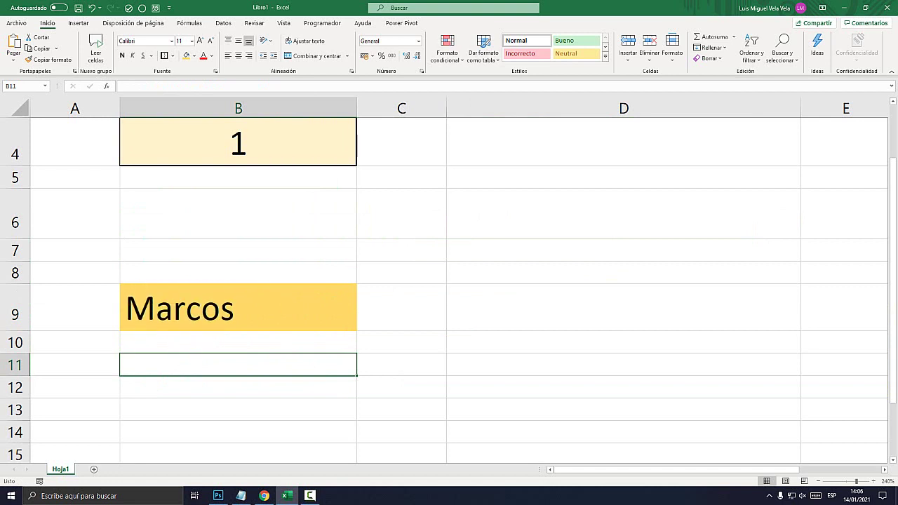
left_click(237, 306)
Fill B9's random-name formula down to B24.
left_click_drag(356, 331, 356, 452)
scroll(449, 287, "up", 2)
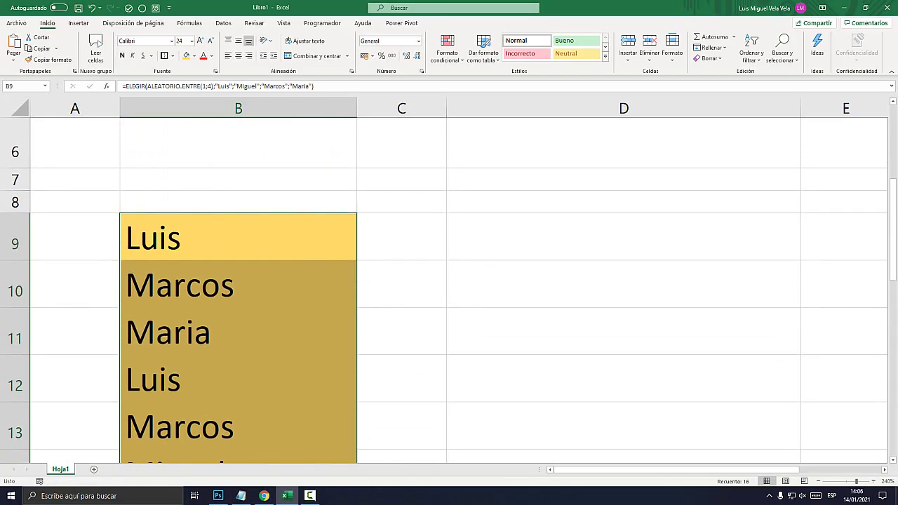
scroll(449, 288, "down", 2)
scroll(449, 288, "down", 1)
scroll(449, 288, "down", 2)
scroll(449, 288, "up", 3)
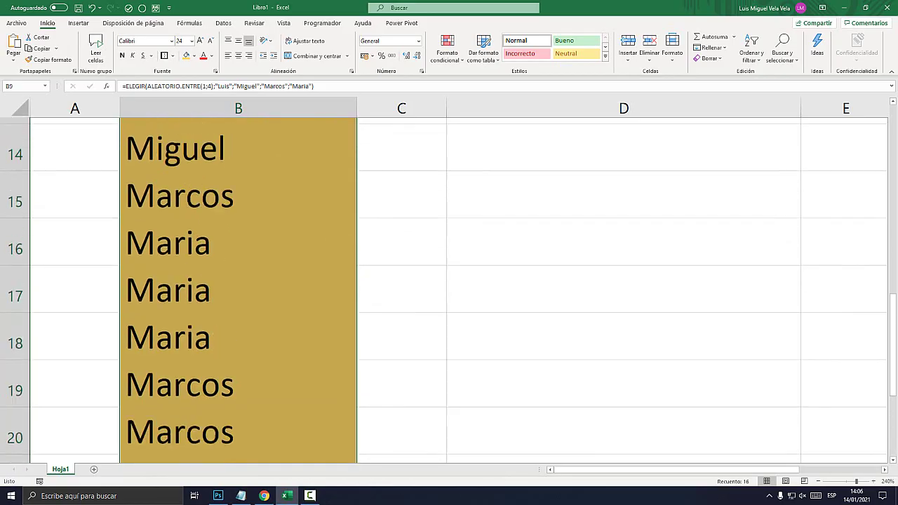
scroll(449, 288, "up", 4)
left_click(401, 344)
scroll(449, 288, "down", 2)
scroll(449, 288, "up", 1)
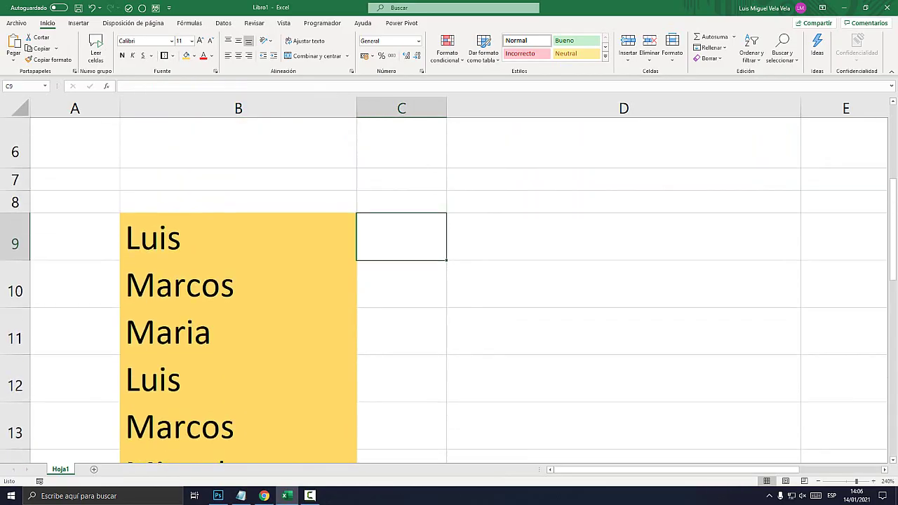
left_click(623, 284)
Reshuffle the names with F9 several times, then select B9:B24.
key("F9")
scroll(449, 287, "down", 2)
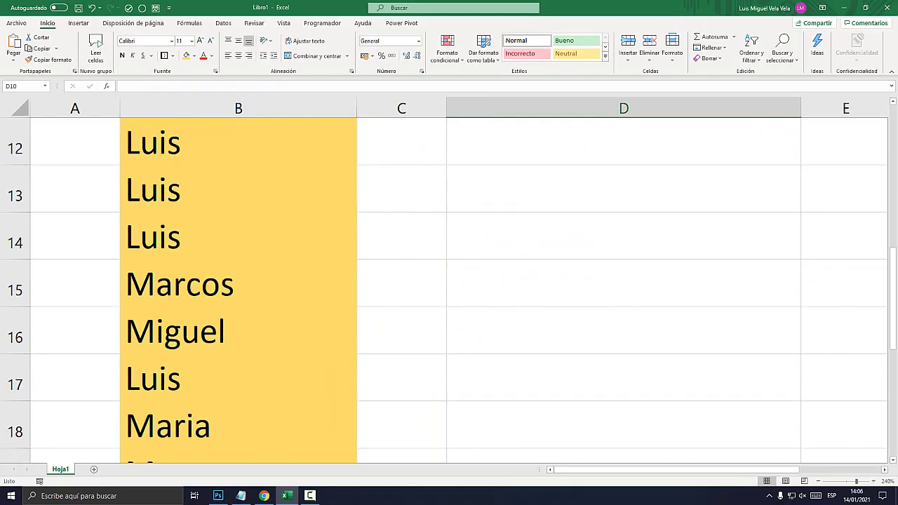
scroll(449, 288, "up", 2)
key("F9")
scroll(449, 288, "down", 1)
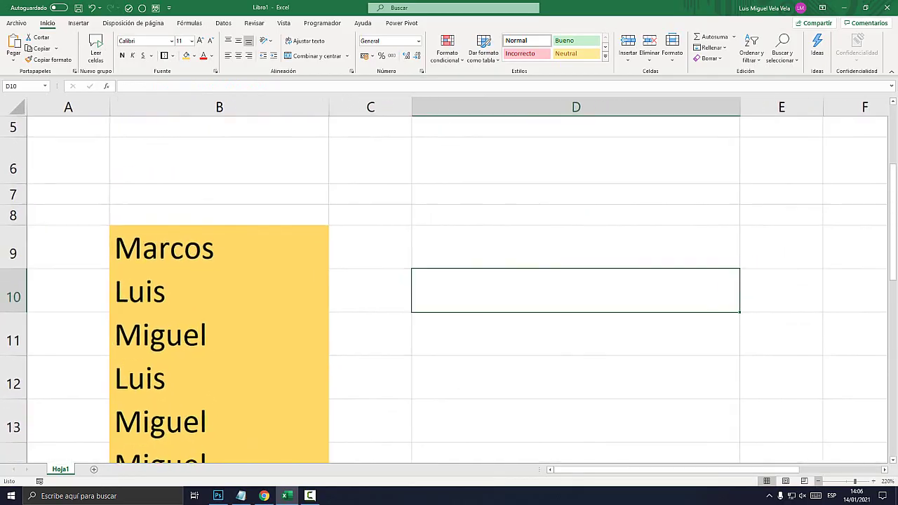
scroll(449, 288, "down", 2)
scroll(449, 287, "down", 2)
scroll(449, 287, "down", 2)
key("F9")
key("F9")
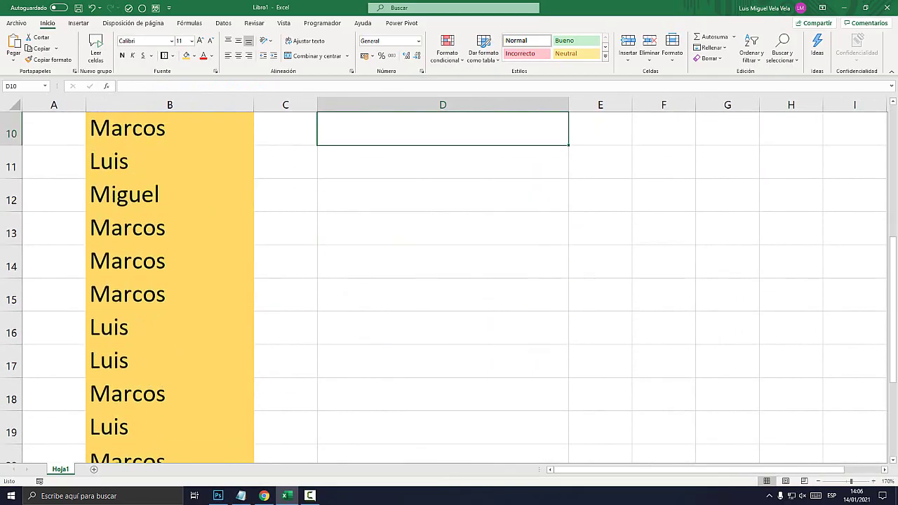
key("F9")
scroll(449, 288, "up", 2)
key("F9")
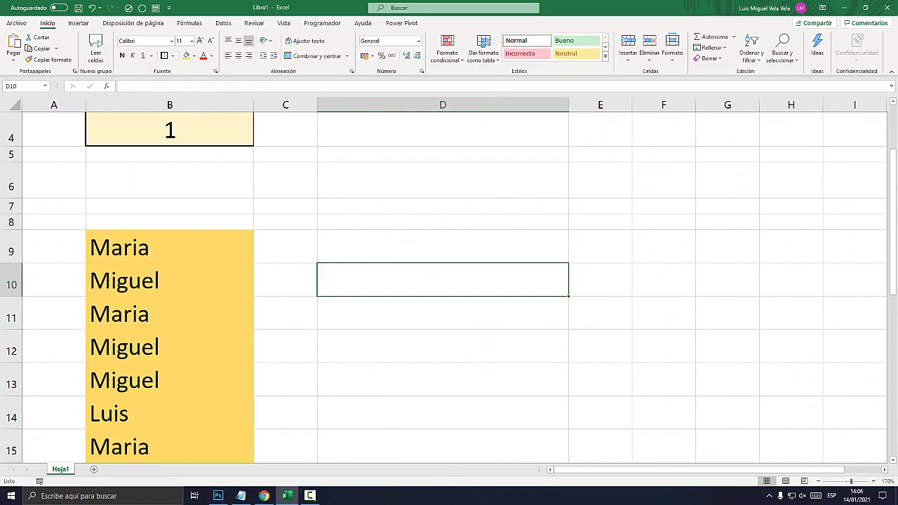
scroll(449, 288, "down", 2)
scroll(449, 288, "up", 2)
mouse_move(170, 242)
left_mouse_down()
mouse_move(211, 456)
mouse_move(249, 372)
left_mouse_up()
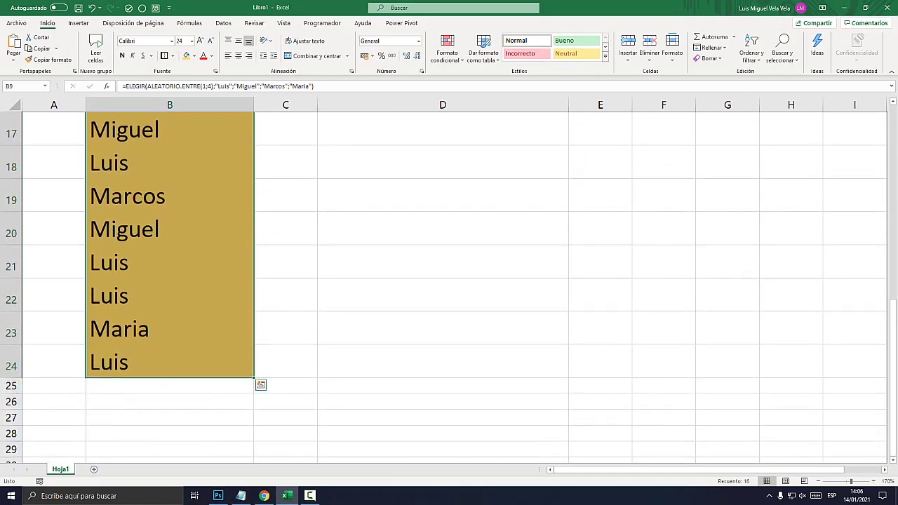
Copy the names in B9:B24 and select D9 as the destination.
right_click(136, 211)
left_click(162, 242)
scroll(449, 280, "up", 3)
scroll(449, 281, "up", 2)
left_click(442, 306)
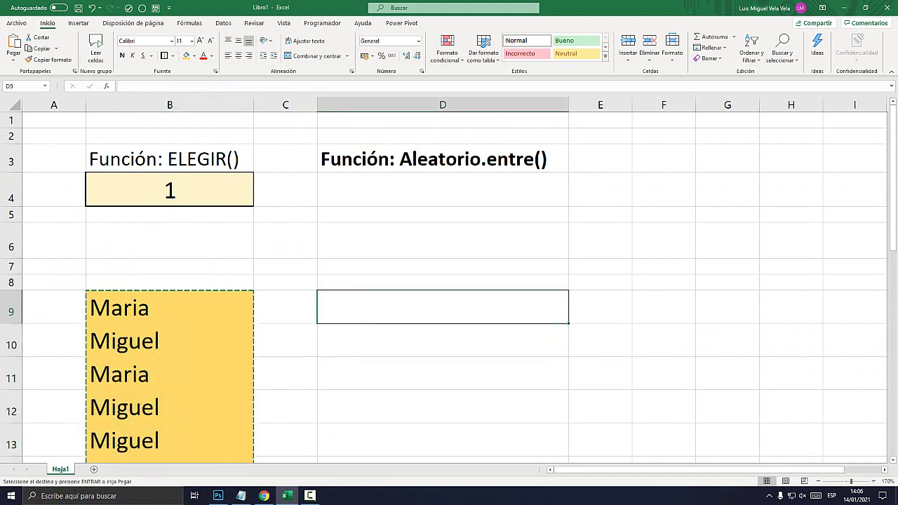
Paste the copied names into D9 as plain values.
right_click(344, 307)
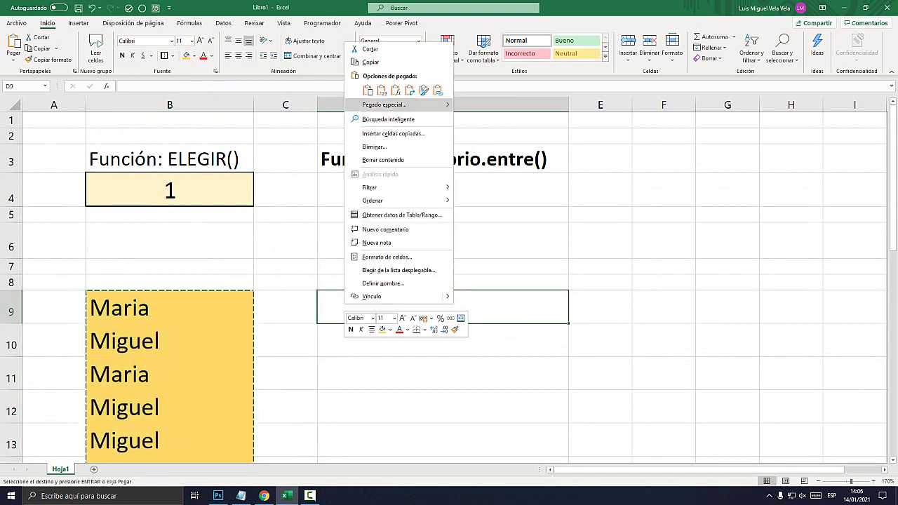
mouse_move(444, 108)
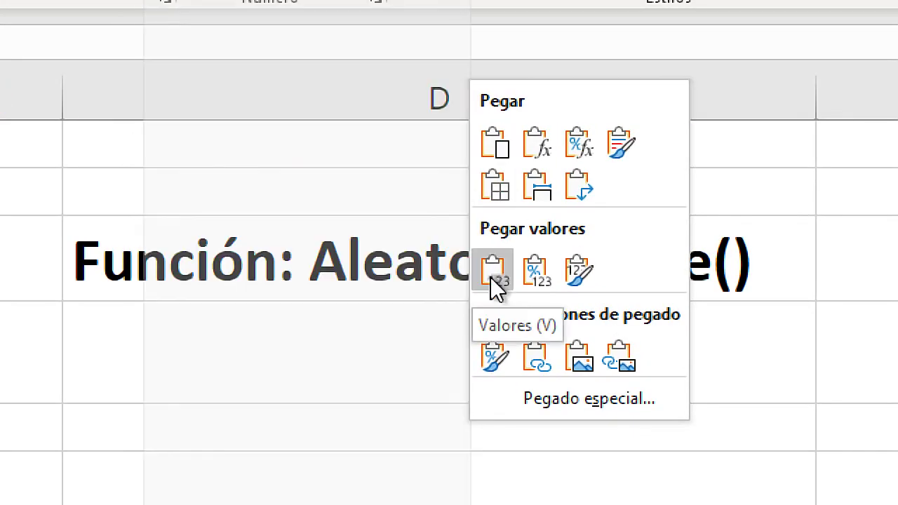
left_click(494, 270)
right_click(400, 312)
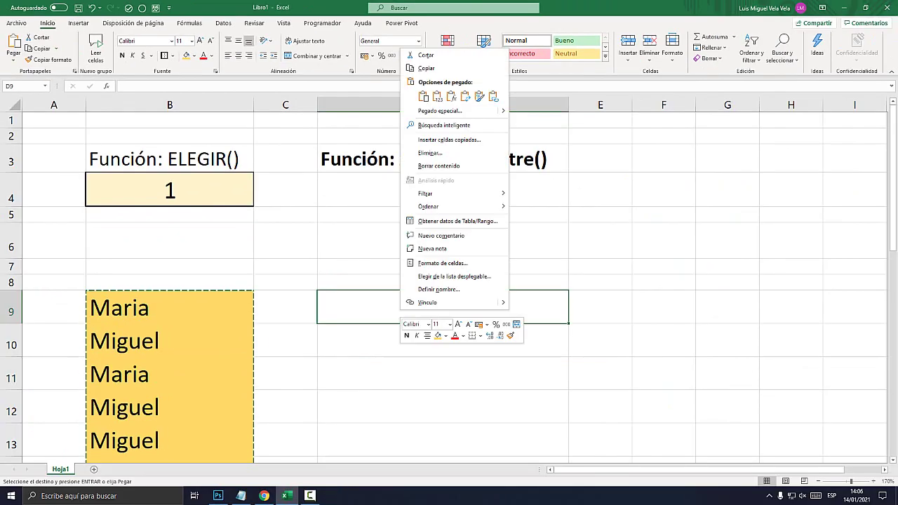
mouse_move(500, 111)
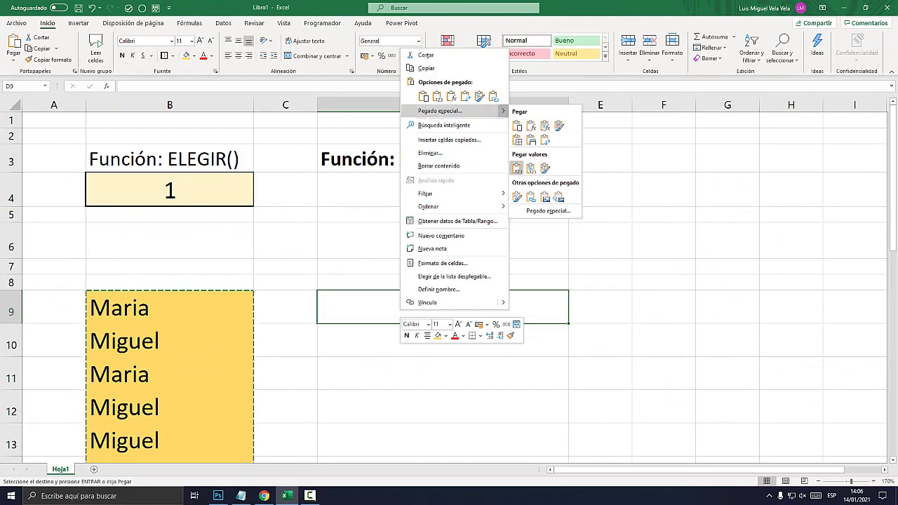
left_click(516, 168)
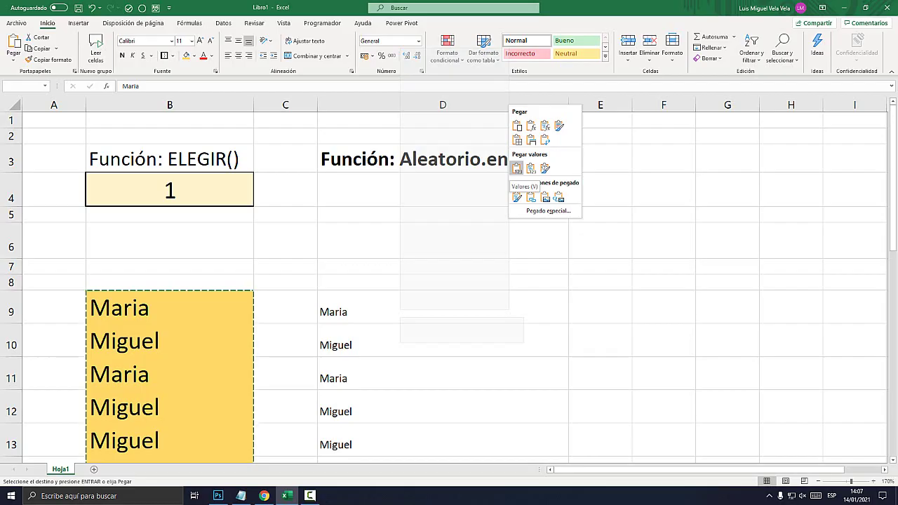
left_click(516, 169)
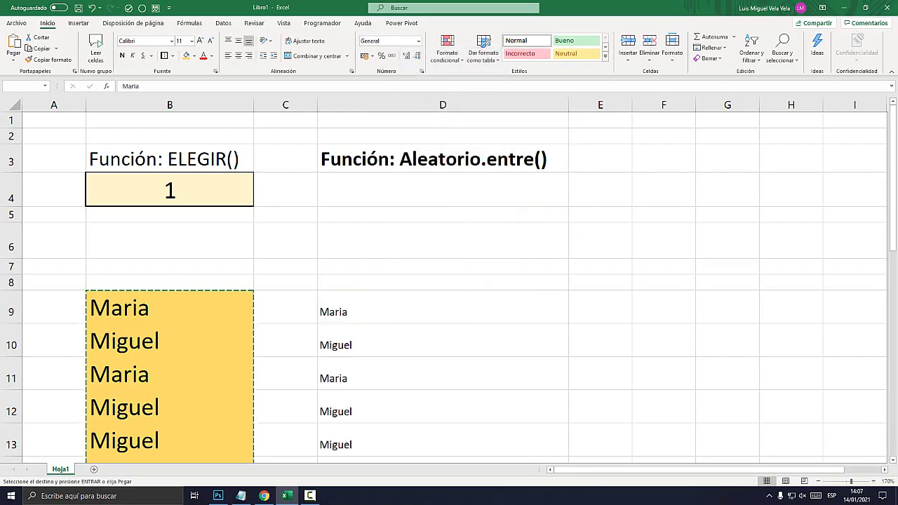
Check that column D cells hold plain names rather than formulas.
left_click(600, 344)
scroll(600, 344, "down", 3)
scroll(449, 288, "up", 2)
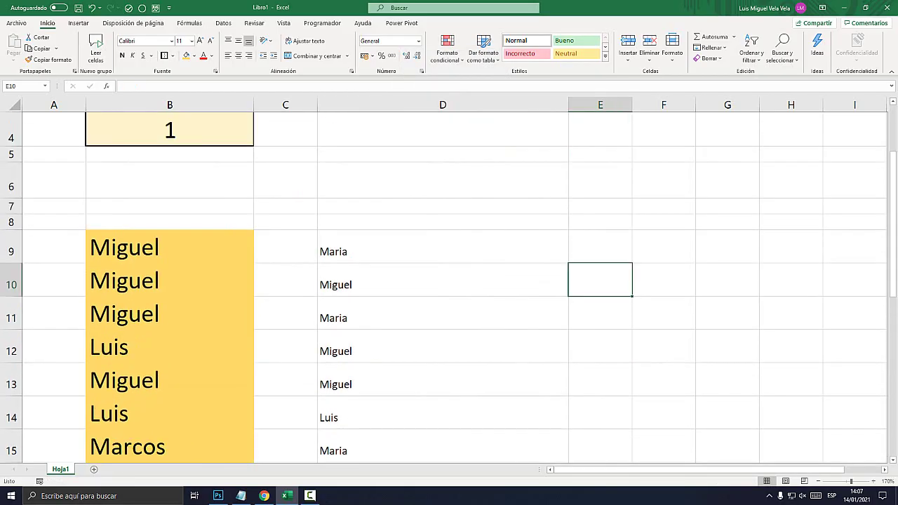
left_click(442, 283)
scroll(449, 288, "down", 3)
left_click(442, 200)
left_click(442, 363)
scroll(449, 288, "down", 3)
scroll(449, 288, "up", 3)
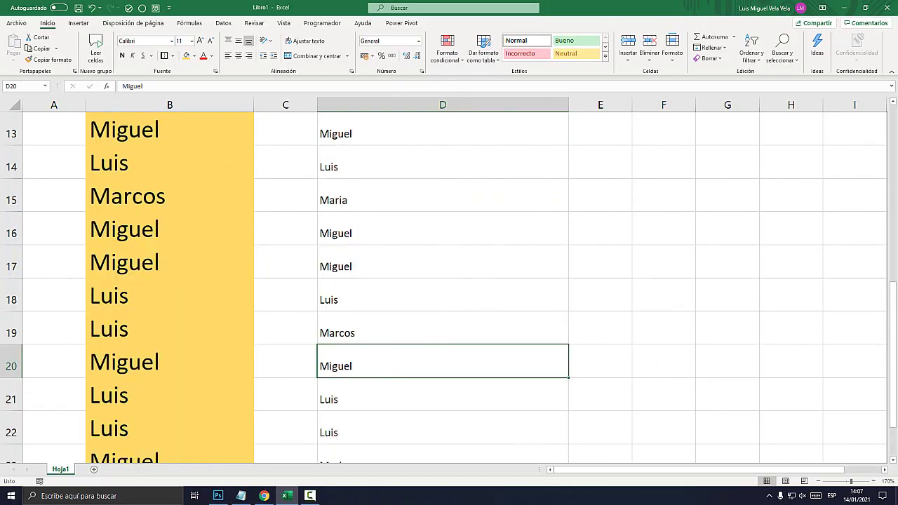
scroll(449, 287, "up", 2)
left_click(442, 194)
left_click(442, 294)
left_click(442, 393)
scroll(449, 288, "down", 3)
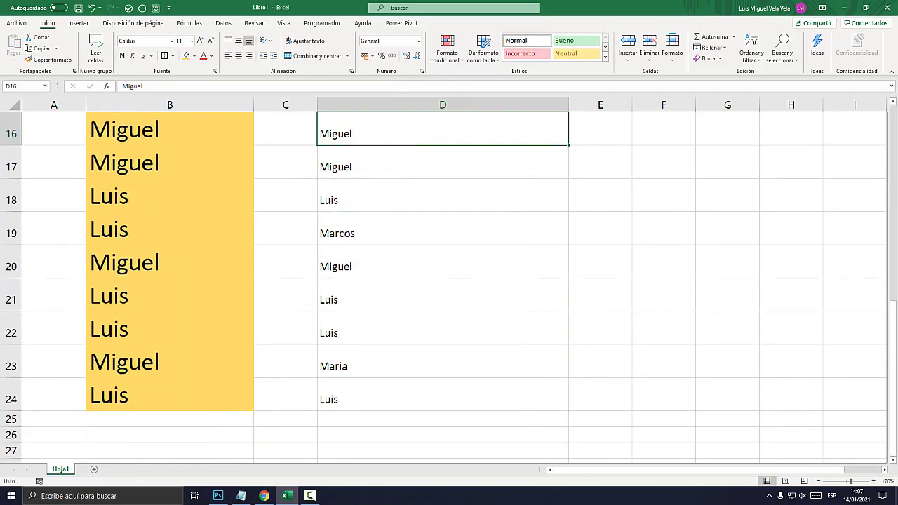
scroll(449, 288, "up", 5)
scroll(449, 288, "down", 2)
scroll(449, 288, "up", 1)
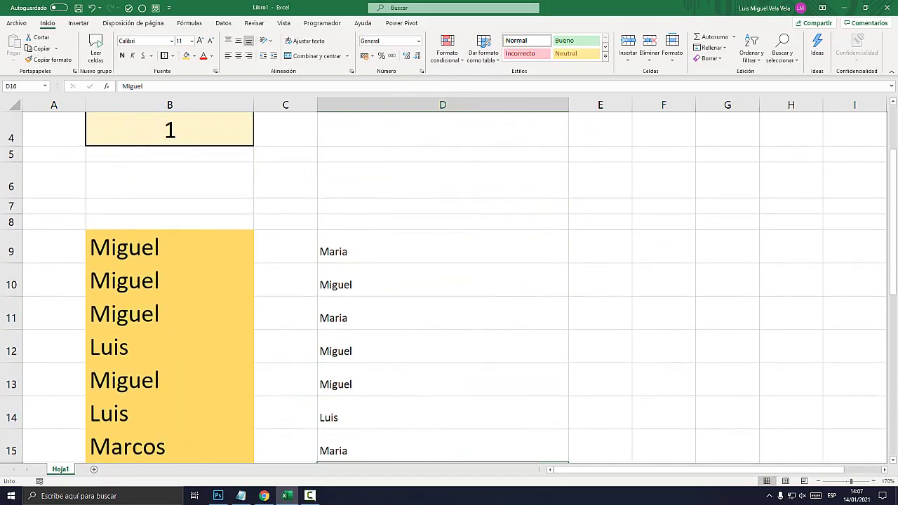
Recalculate with F9 three times, reshuffling column B while column D stays fixed.
left_click(284, 205)
key("F9")
key("F9")
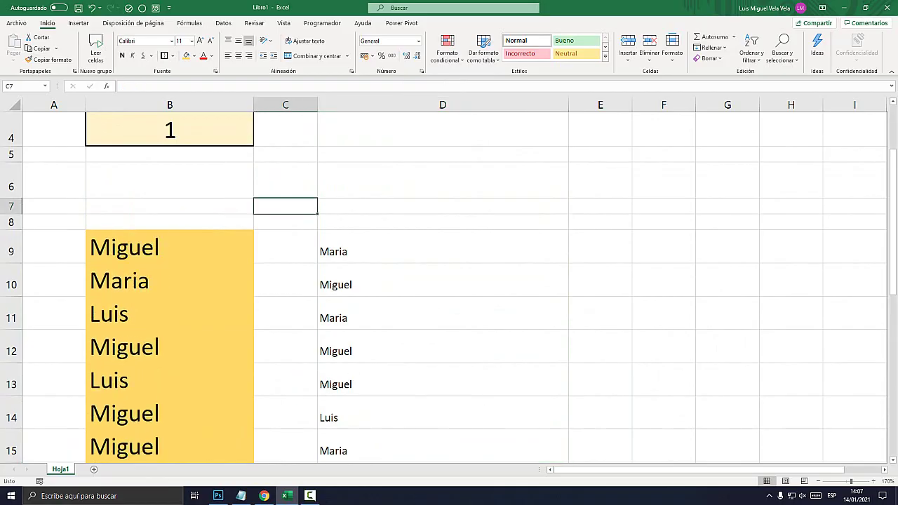
key("F9")
key("F9")
key("F9")
key("F9")
key("F9")
key("F9")
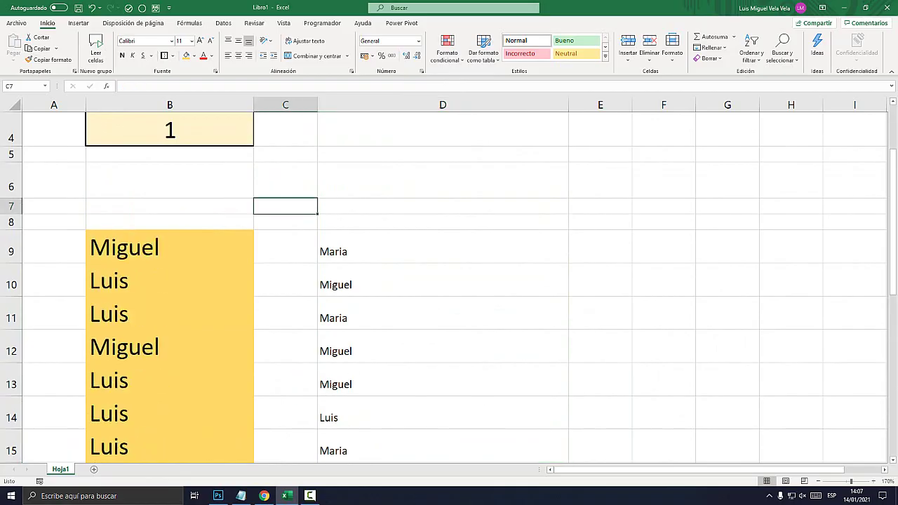
key("F9")
key("F9")
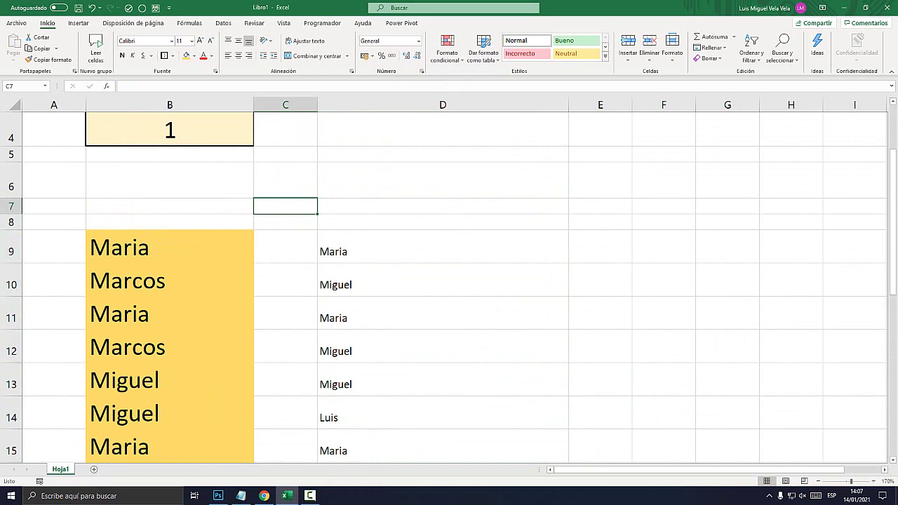
Delete rows 8 to 20 and then the remaining name rows.
left_click_drag(10, 222, 11, 398)
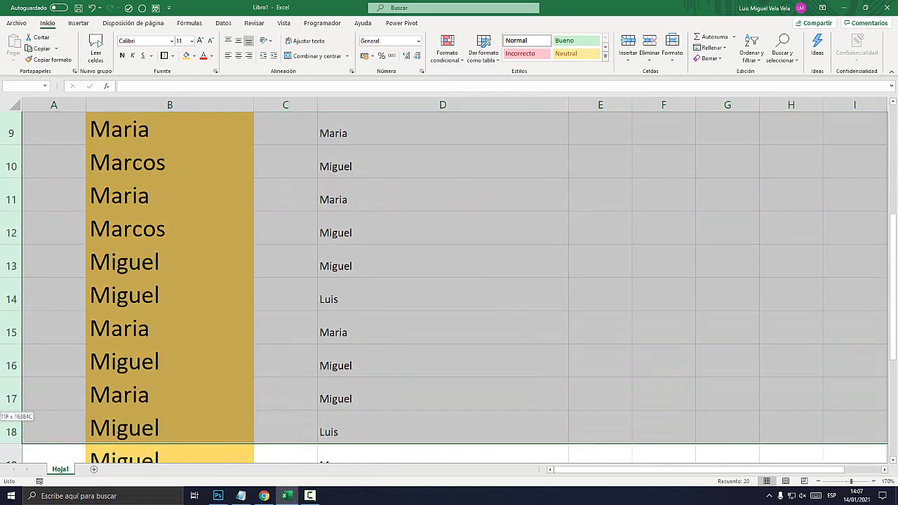
right_click(10, 390)
left_click(21, 272)
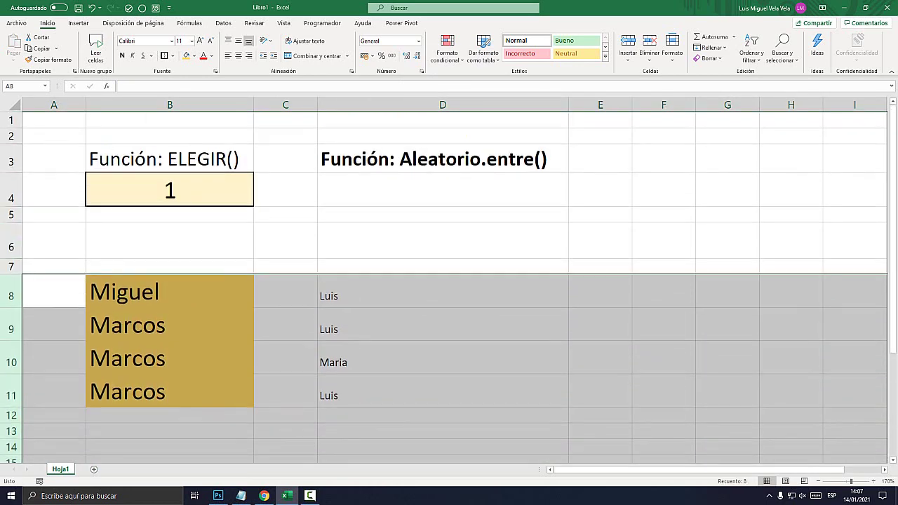
right_click(8, 291)
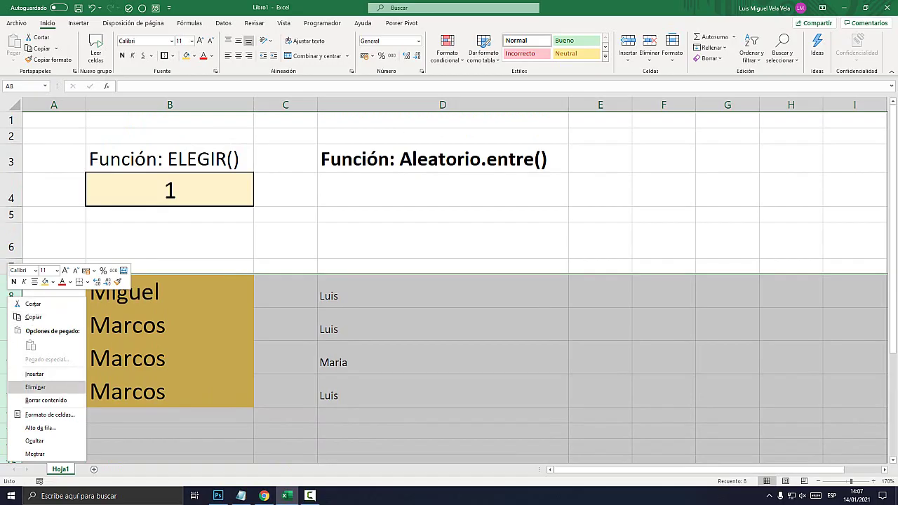
left_click(35, 387)
Select E7 as the header cell for the new list.
left_click(442, 240)
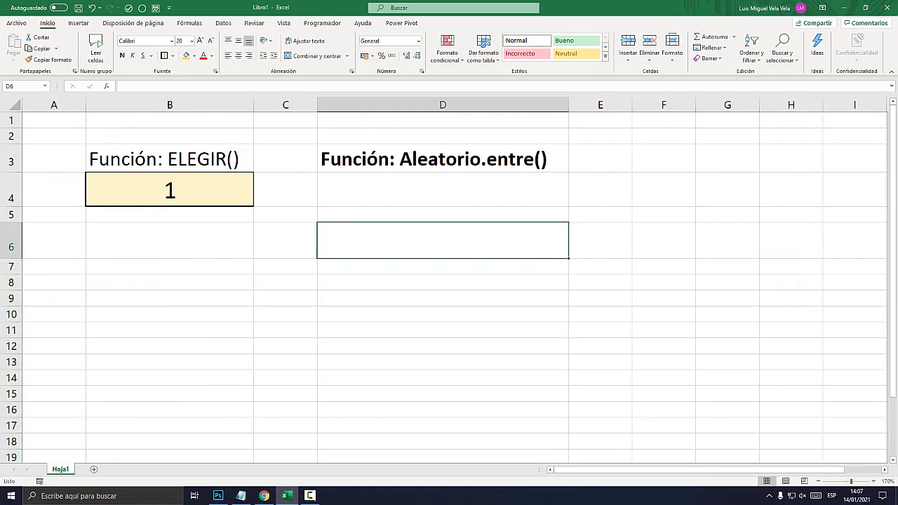
left_click(600, 240)
left_click(600, 266)
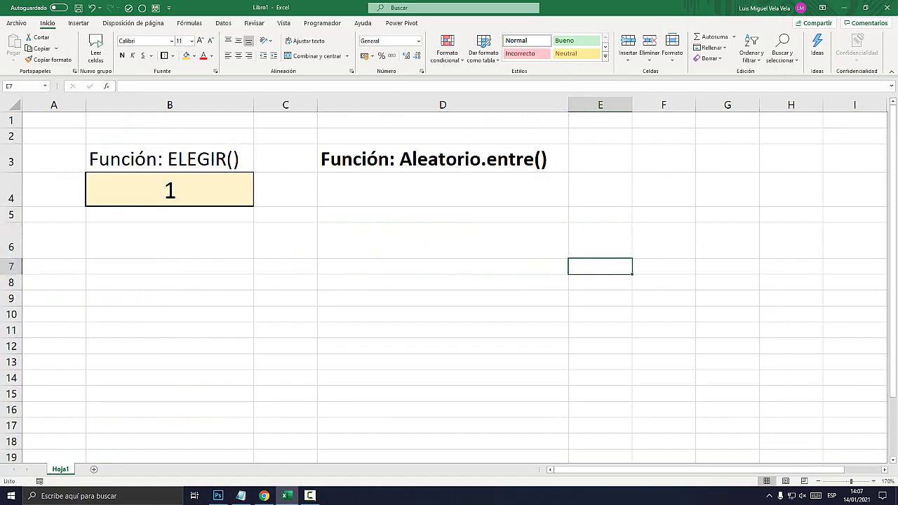
Enter the header Nombres in E7 with Luis, Miguel, Julian and María below it.
type("Nombre")
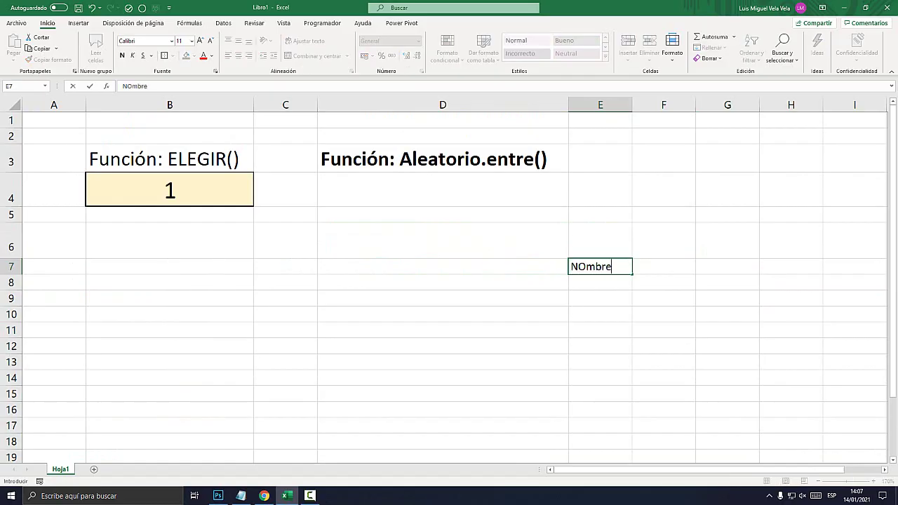
type("s")
key("Return")
type("Luis")
key("Return")
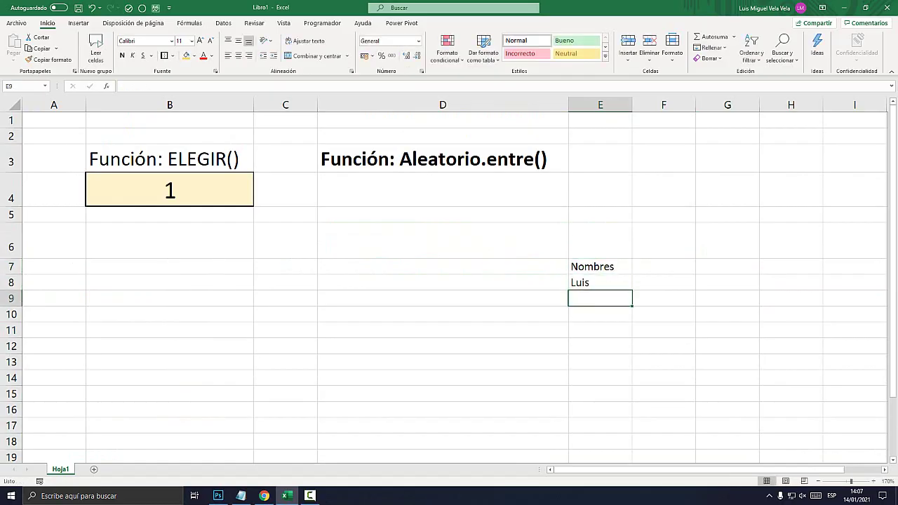
type("Miguel")
key("Return")
type("Julian")
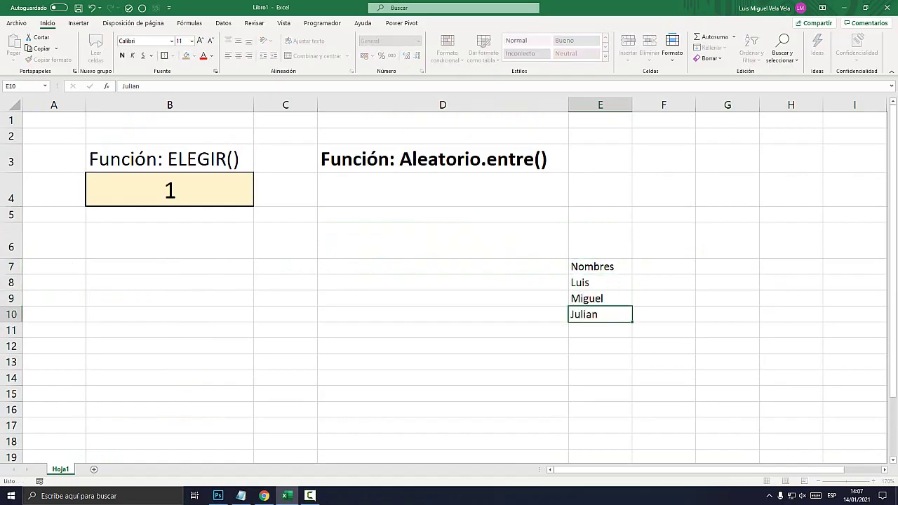
key("Return")
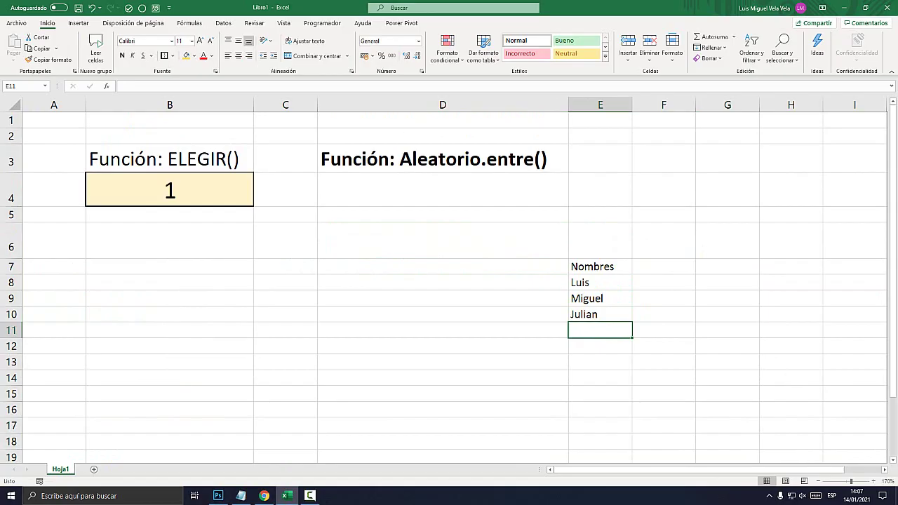
type("María")
key("Return")
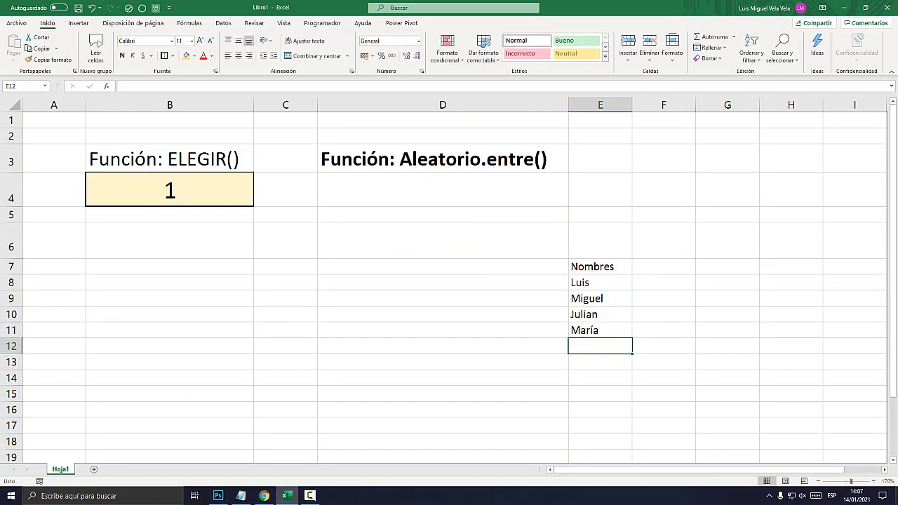
Add Julia, José, Ana and Claudia to the list, then select E7:E15.
type("Julia")
key("Delete")
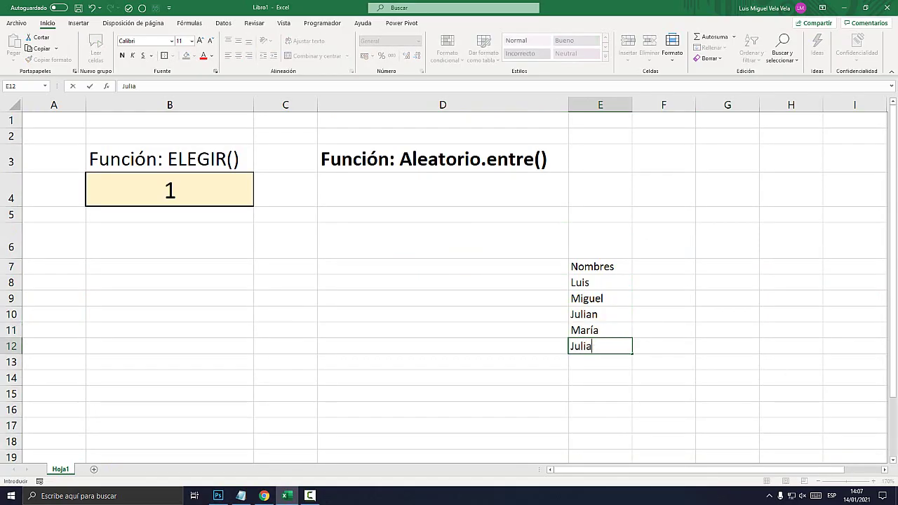
key("Return")
type("José")
key("Return")
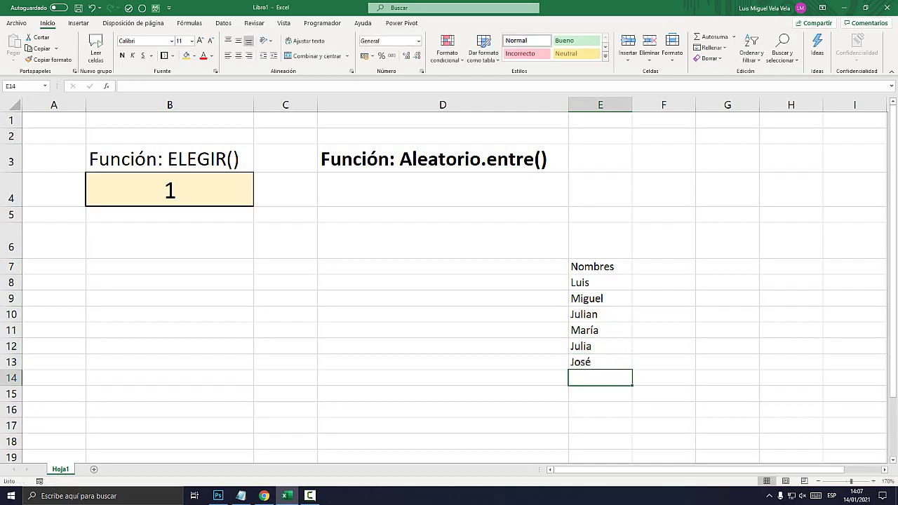
type("Ana")
key("Return")
type("C")
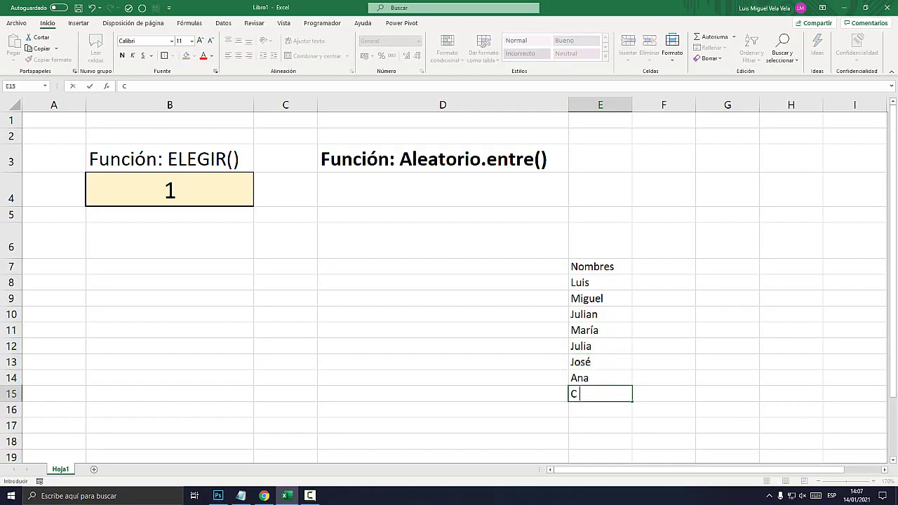
type("laus")
type("audi")
key("Return")
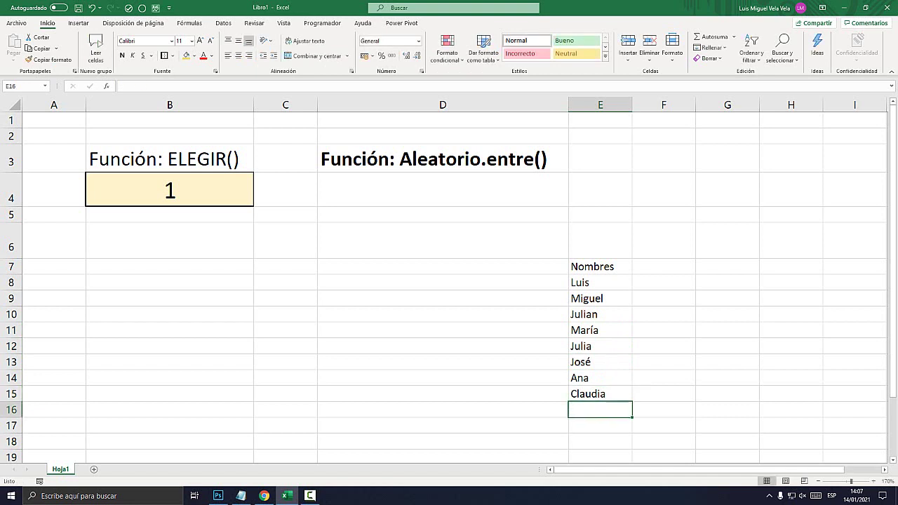
key("ctrl+Up")
key("ctrl+Up")
key("ctrl+shift+Down")
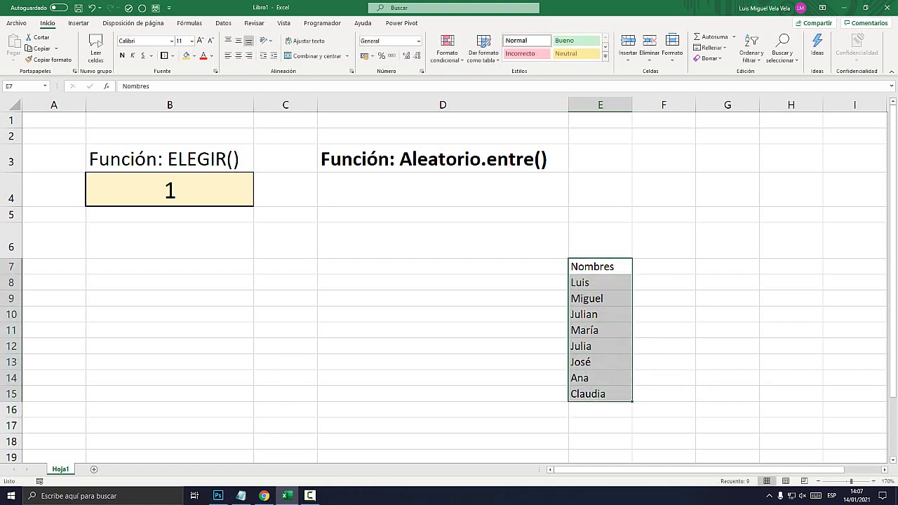
Put all borders on E7:E15 and fill the Nombres header E7 light green.
left_click(172, 55)
left_click(198, 149)
left_click(600, 266)
left_click(193, 56)
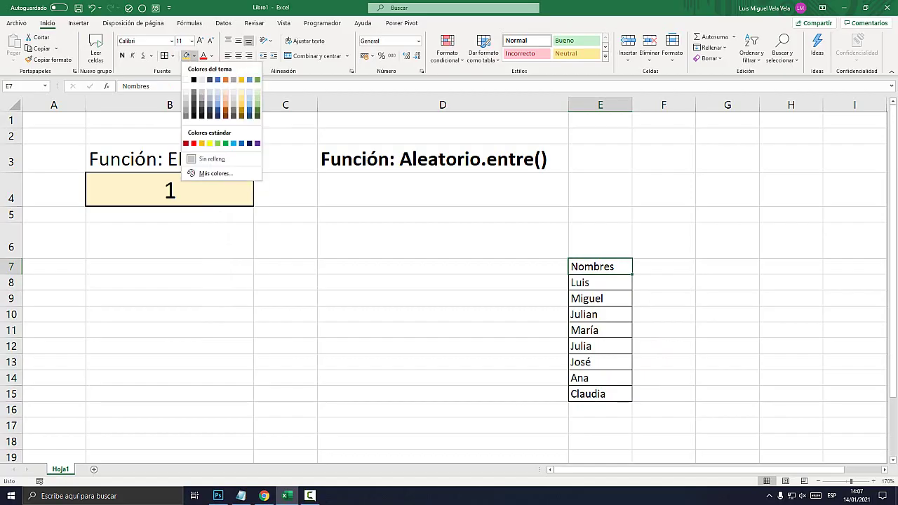
left_click(249, 106)
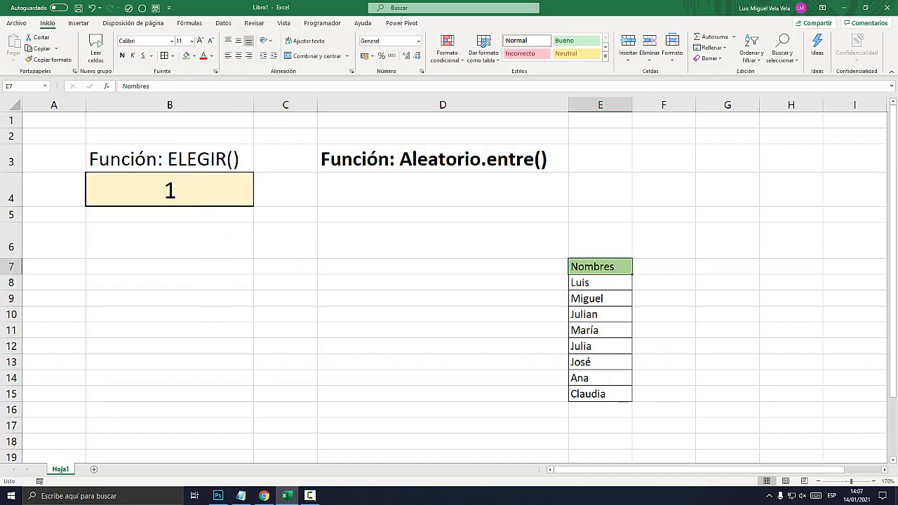
Zoom in on the sheet and select cell D8 for the formula.
left_click(872, 482)
left_click(872, 481)
left_click(873, 482)
left_click(872, 481)
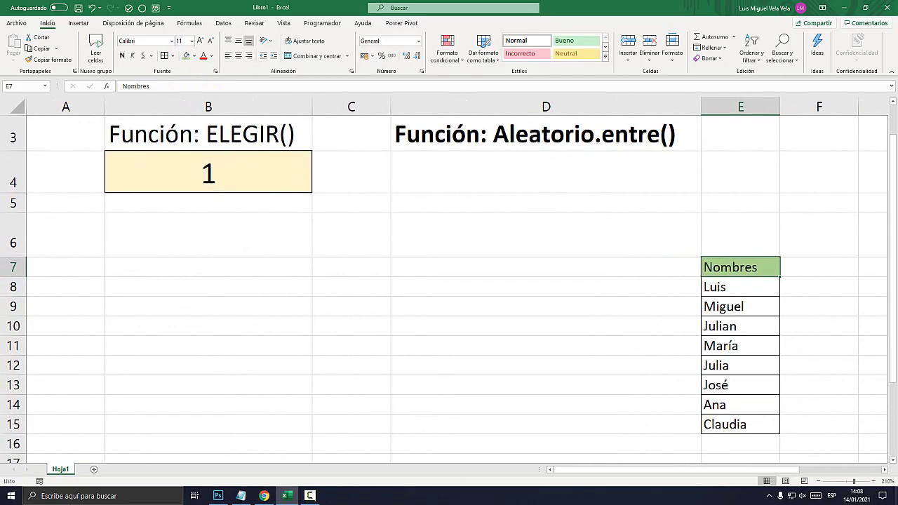
scroll(449, 280, "right", 2)
scroll(449, 281, "right", 5)
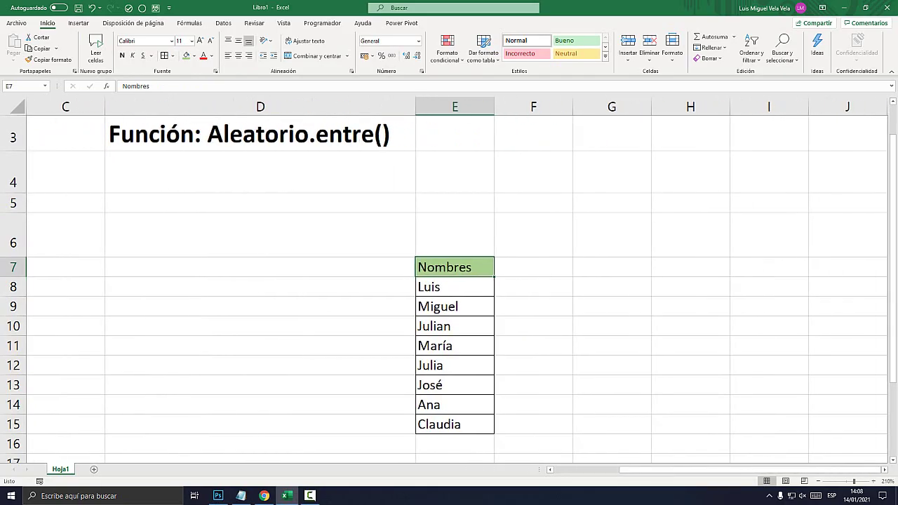
scroll(449, 280, "left", 5)
scroll(449, 281, "right", 1)
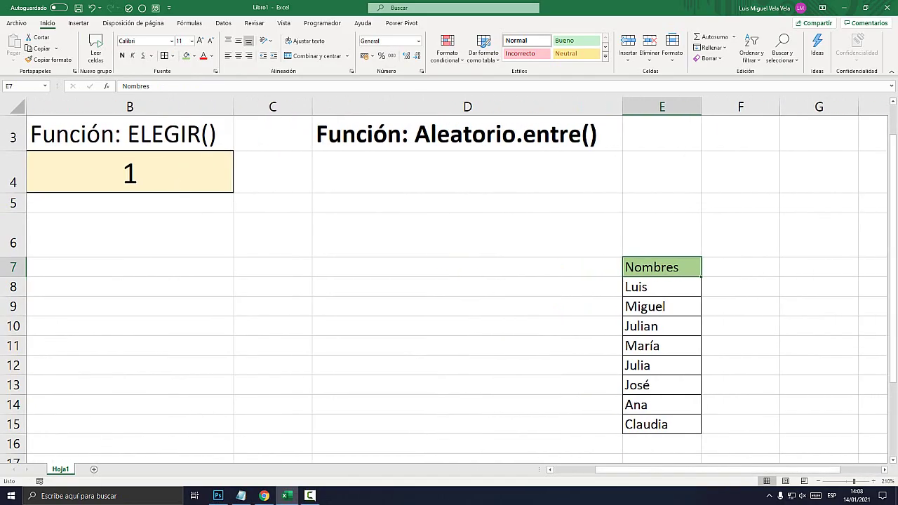
left_click(468, 287)
Enlarge D8's font and begin its formula as =ELEGIR(1; using autocomplete.
type("=")
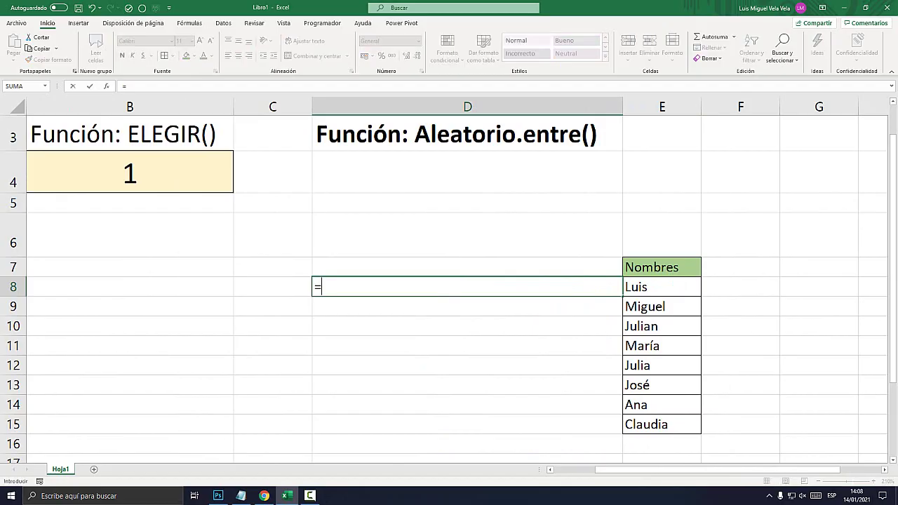
key("Escape")
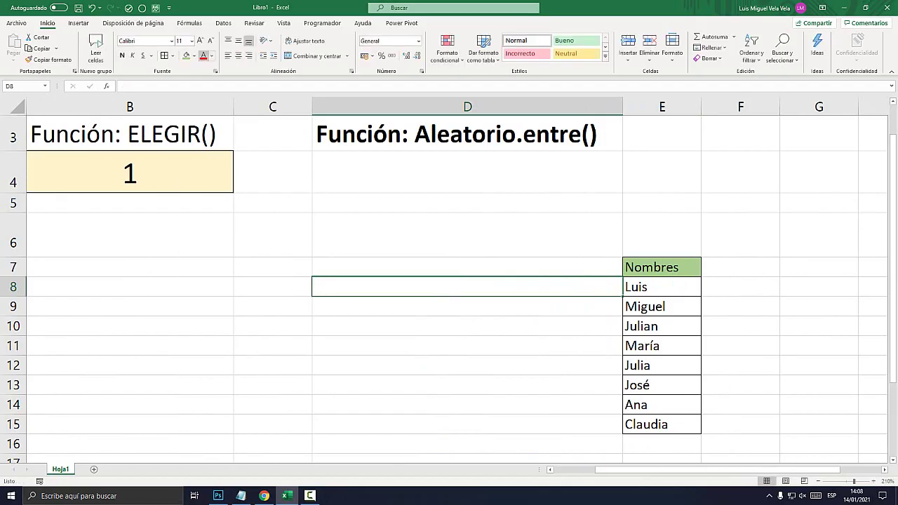
key("ctrl+shift+greater")
key("ctrl+shift+greater")
key("ctrl+shift+greater")
key("ctrl+shift+greater")
key("ctrl+shift+greater")
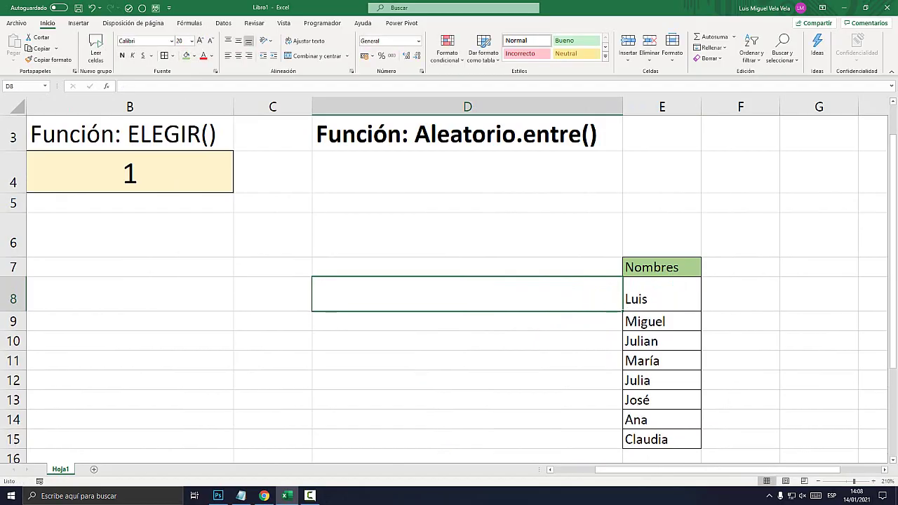
type("=")
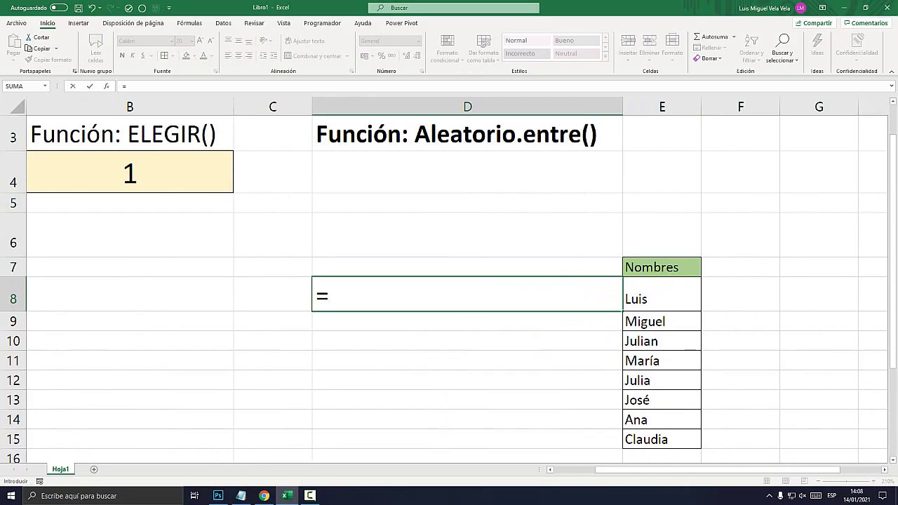
type("elegi")
key("Tab")
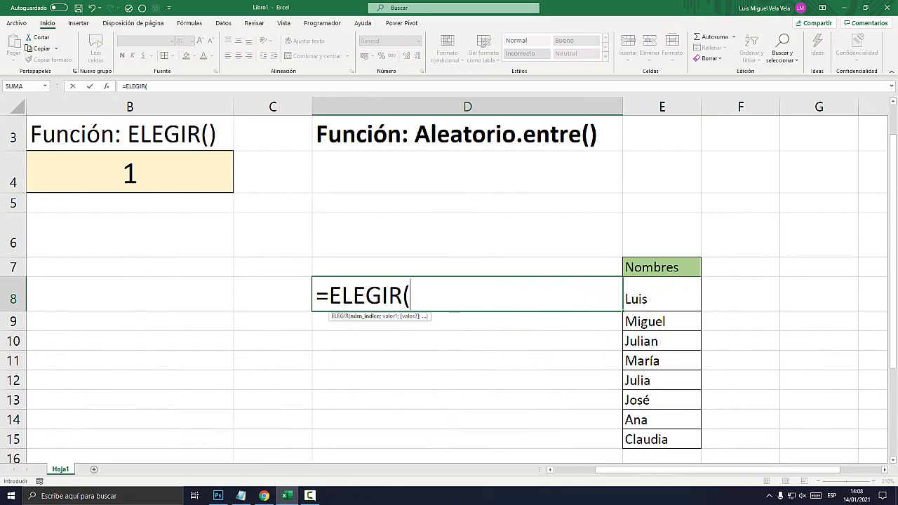
type("1")
double_click(416, 296)
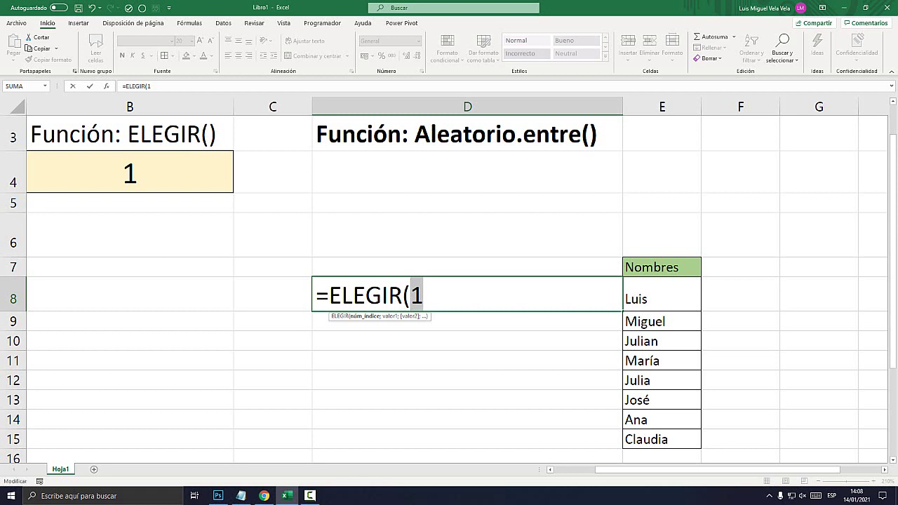
left_click(423, 295)
type(";")
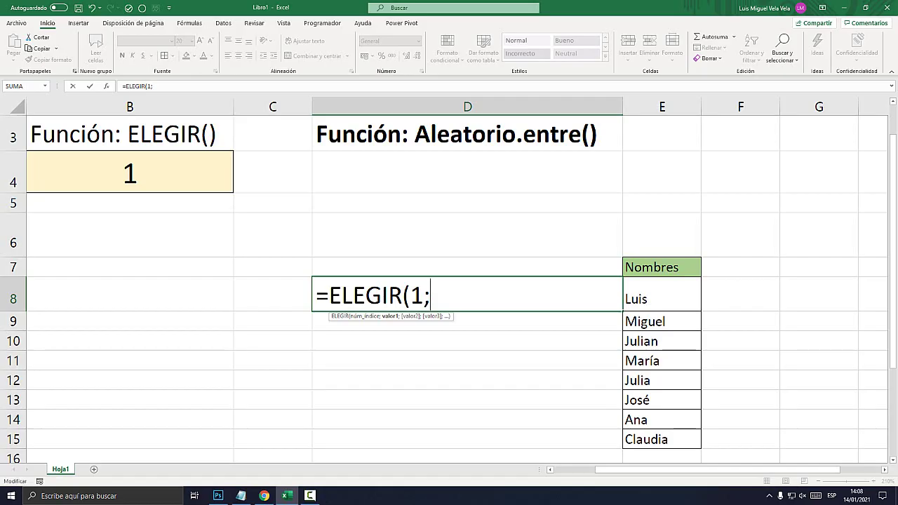
Add $E$8 and $E$9 as the first ELEGIR choices, separated by semicolons.
left_click(662, 294)
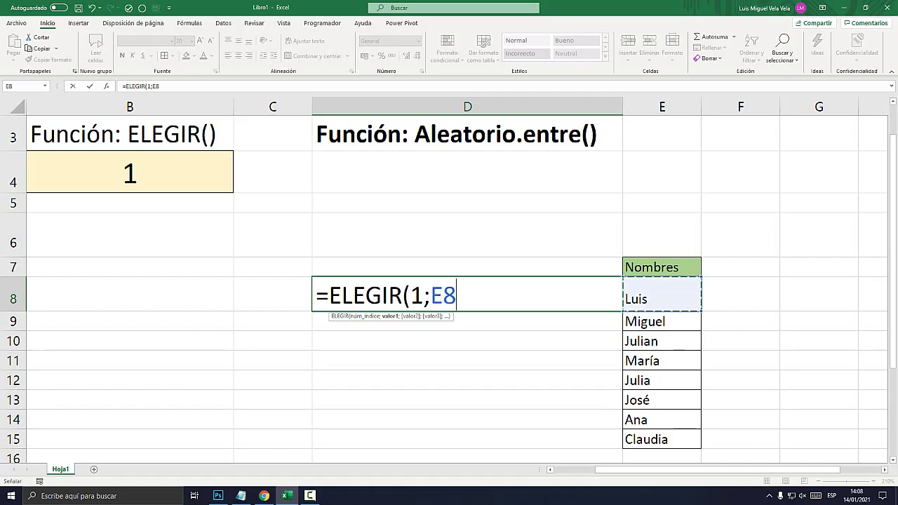
left_click(430, 295)
type("$")
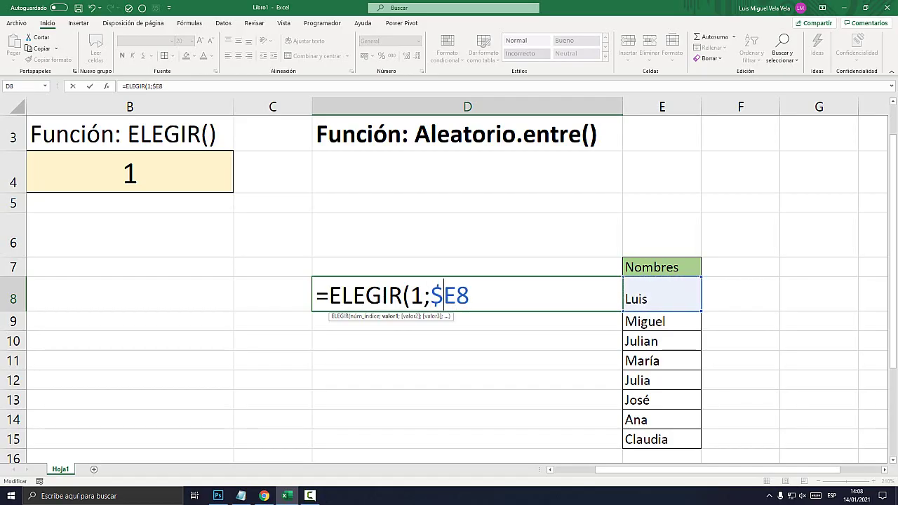
type("$")
type(";")
left_click(662, 322)
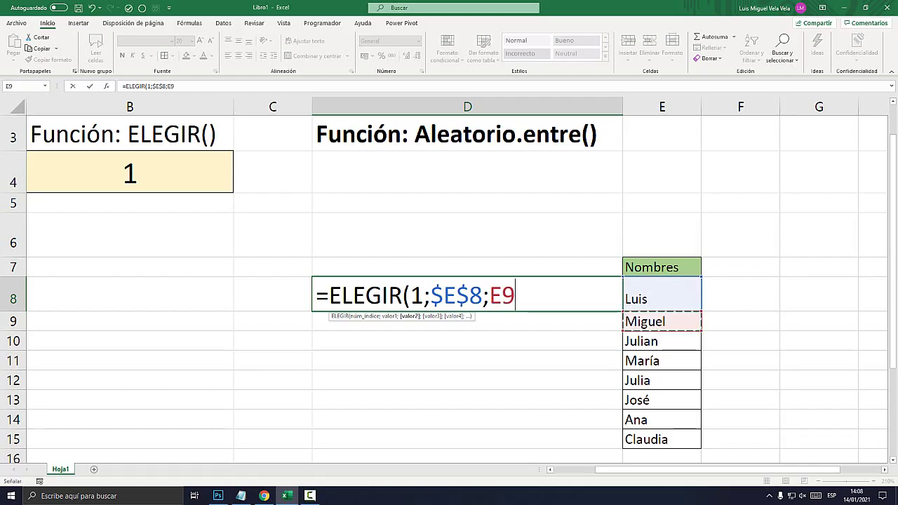
key("F4")
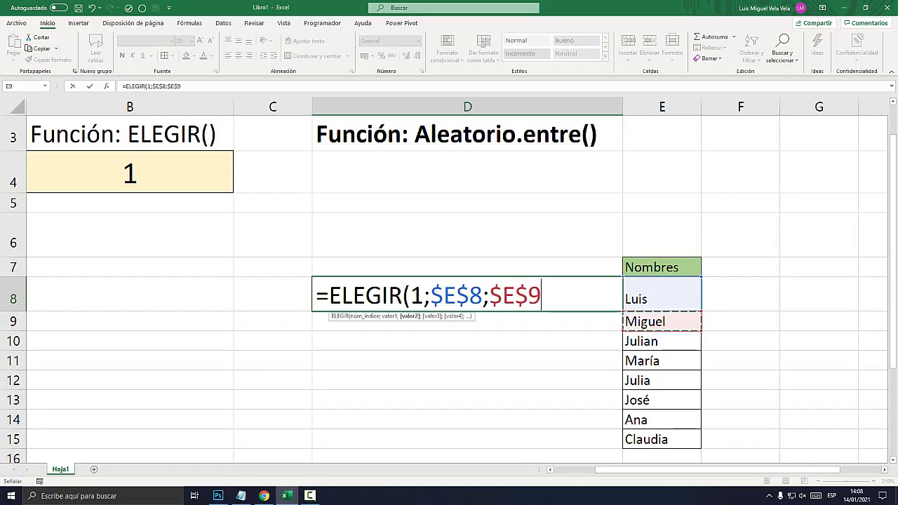
left_click(490, 295)
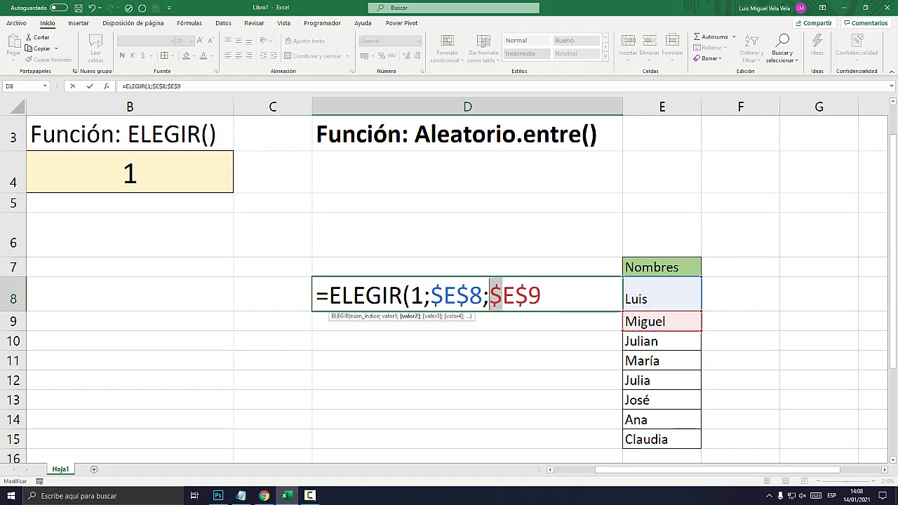
left_click(516, 294)
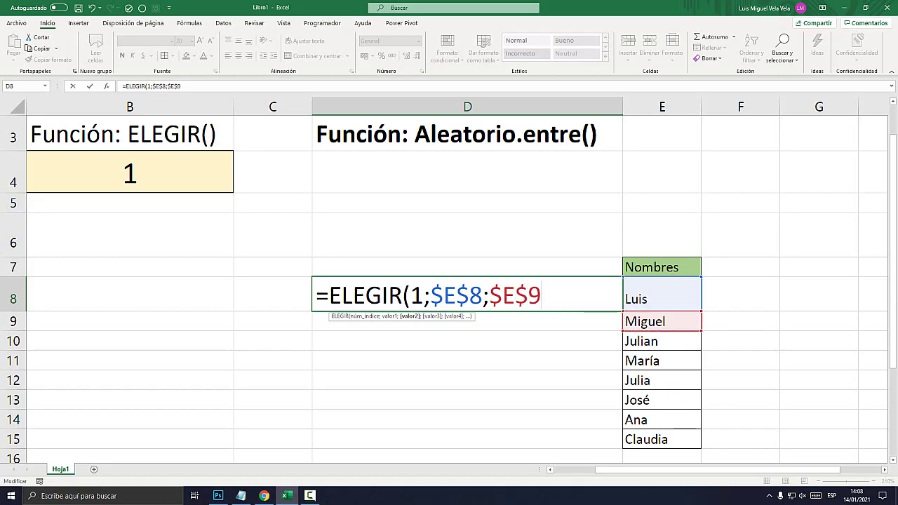
type(";")
Append $E$10, $E$11 and $E$12 as absolute references to the formula.
left_click(661, 341)
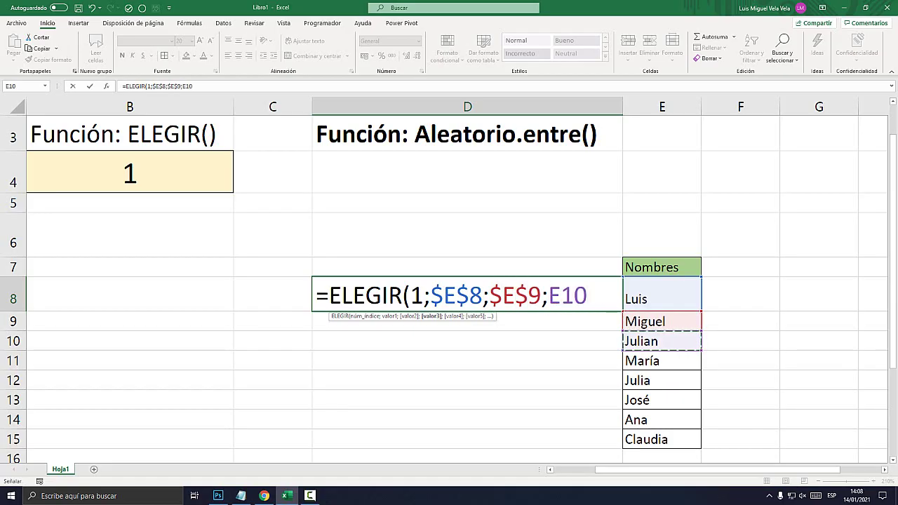
key("F4")
type("$E$10;")
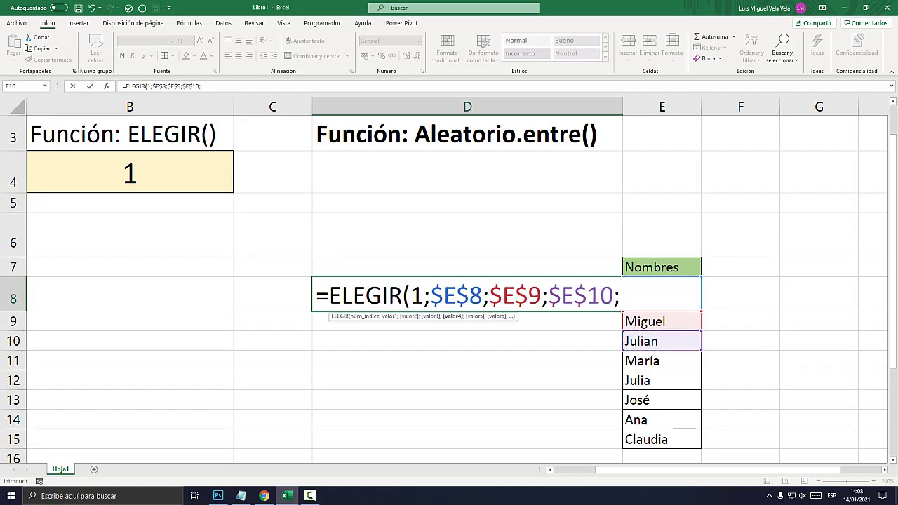
left_click(662, 360)
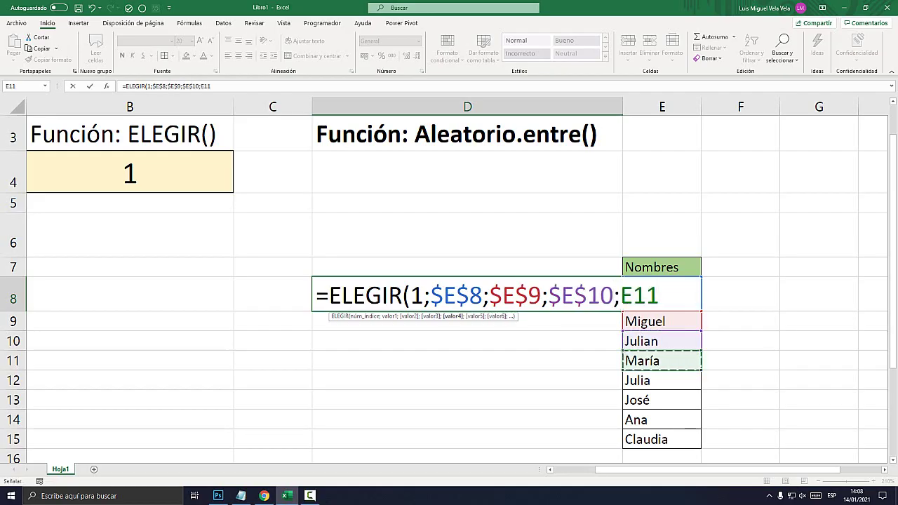
key("F4")
type("$E$11;")
left_click(662, 381)
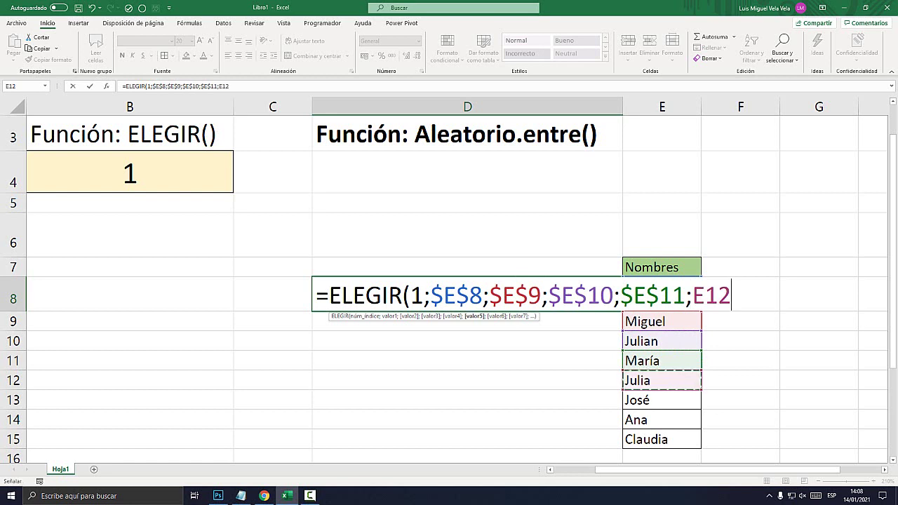
key("F4")
type("$E$12;")
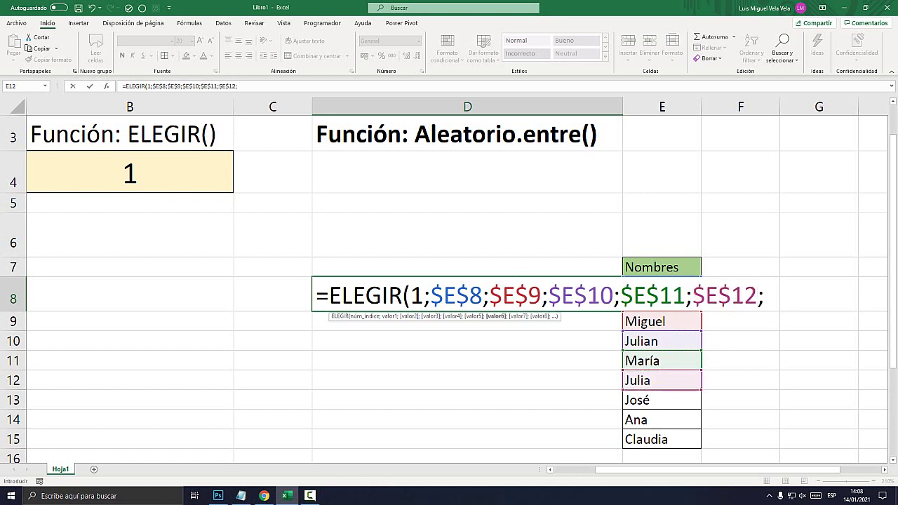
Append $E$13, $E$14 and $E$15, then close the ELEGIR parenthesis.
left_click(662, 400)
key("F4")
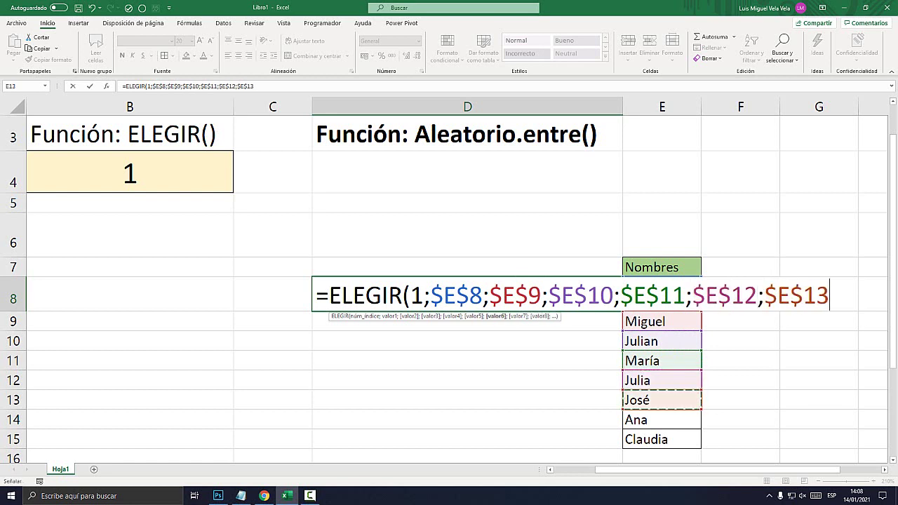
type(";")
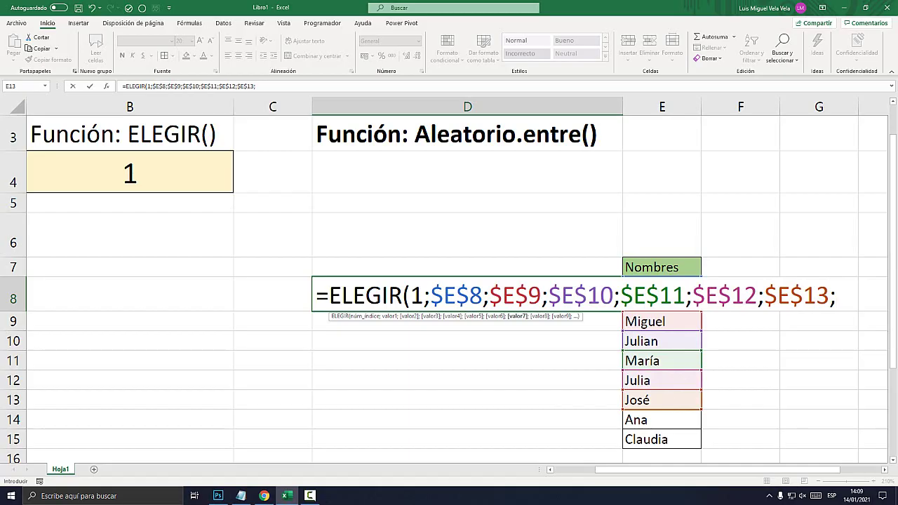
left_click(662, 419)
key("F4")
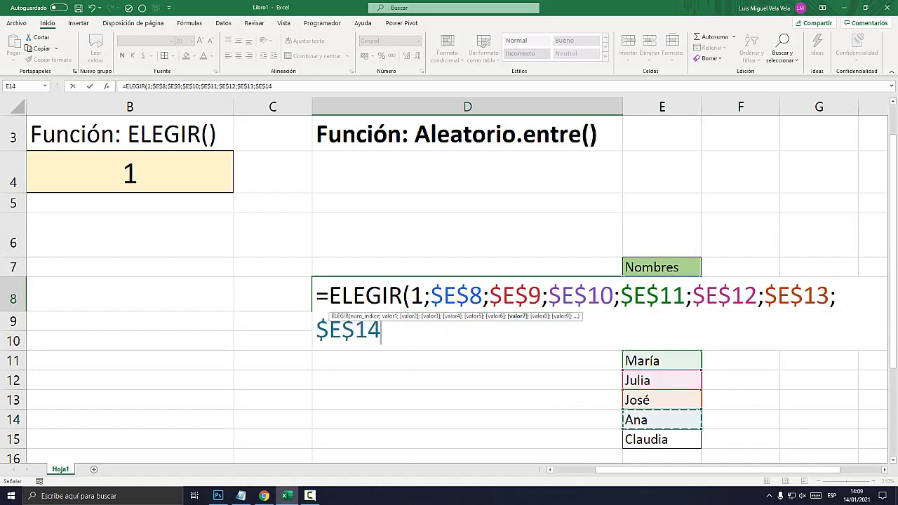
type(";")
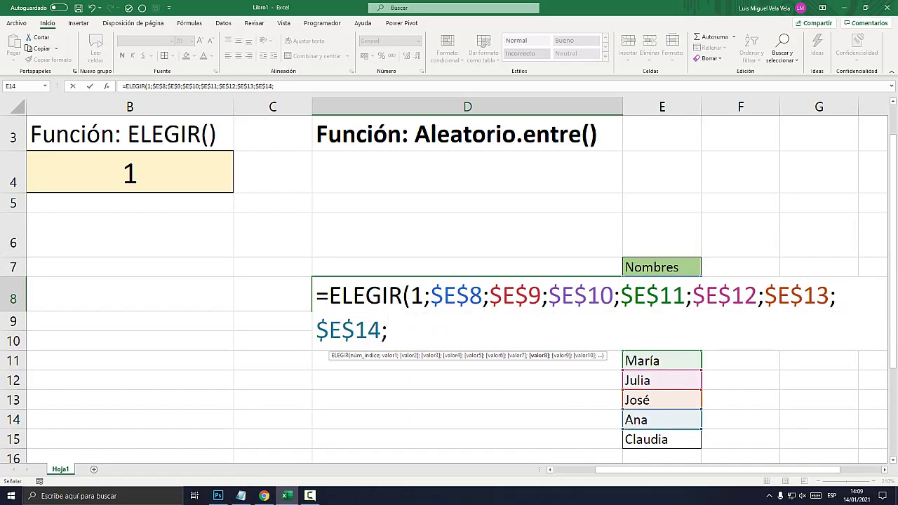
left_click(662, 440)
key("F4")
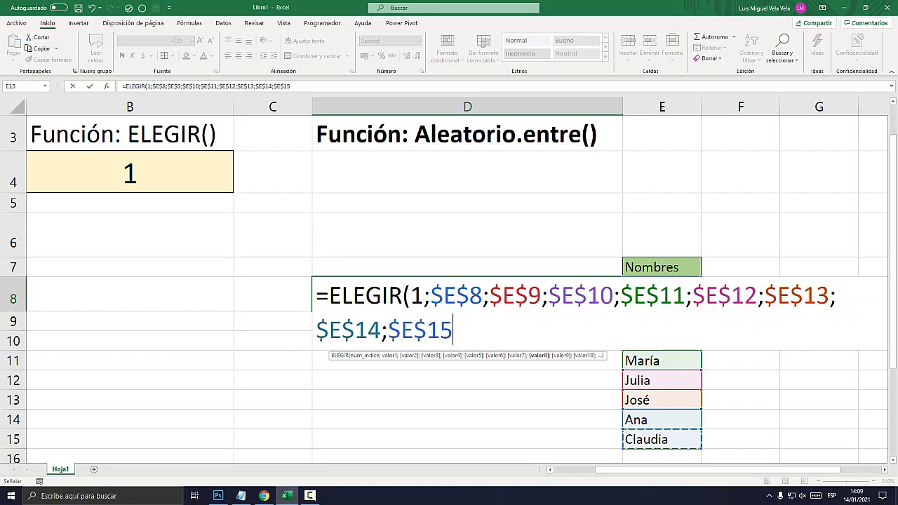
type(")")
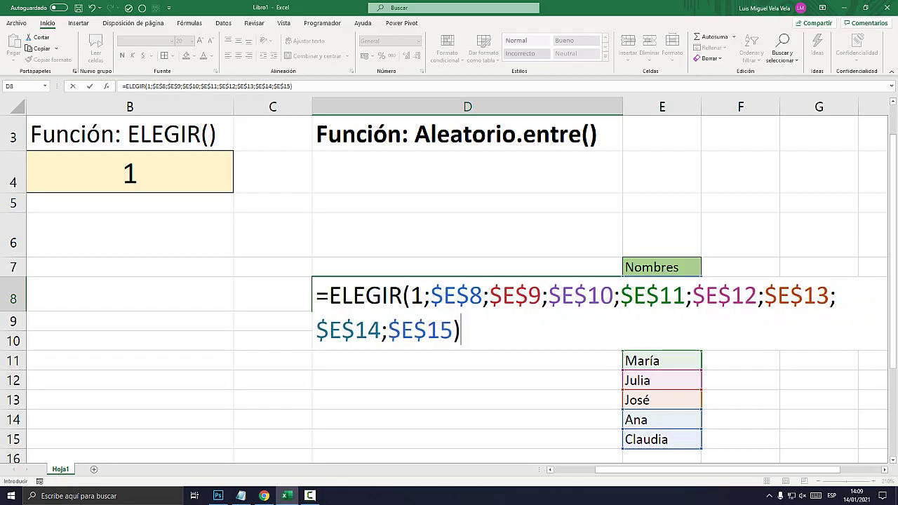
Select the index 1 in the D8 formula so it can be replaced.
left_click_drag(453, 330, 430, 295)
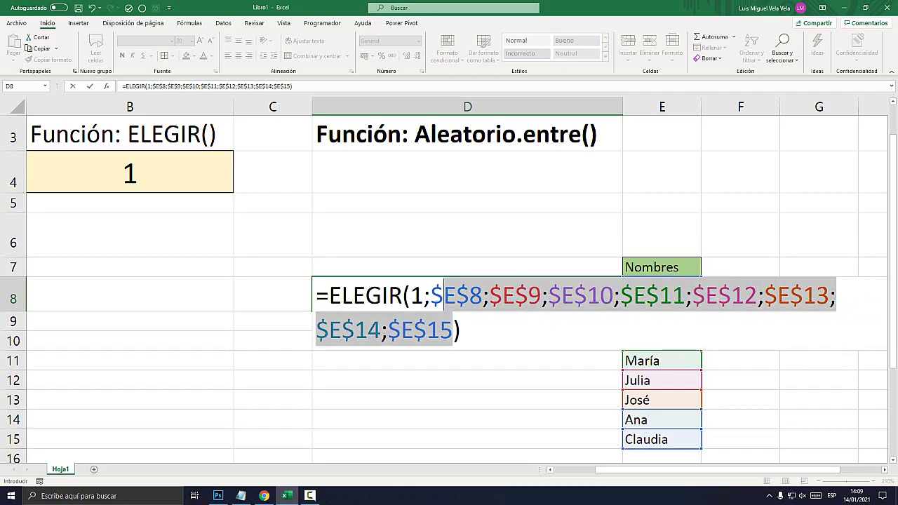
left_click(451, 330)
left_click_drag(453, 329, 430, 295)
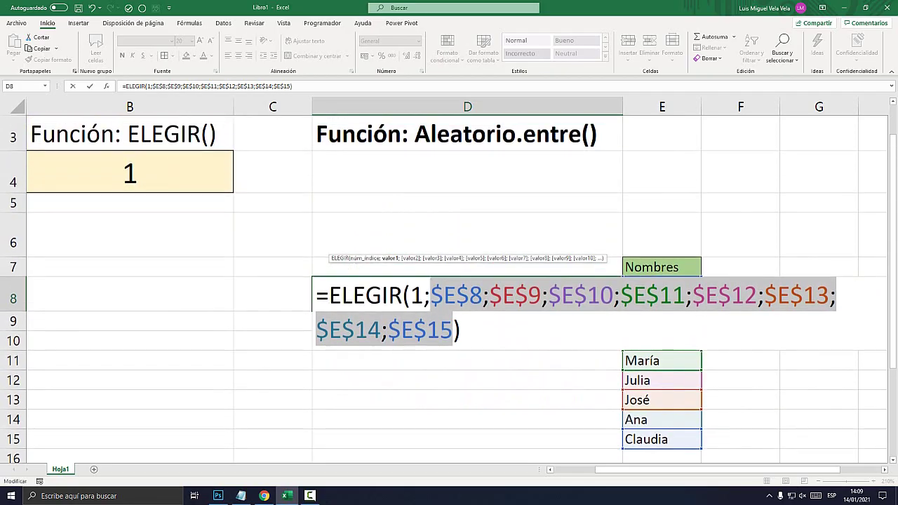
left_click(412, 296)
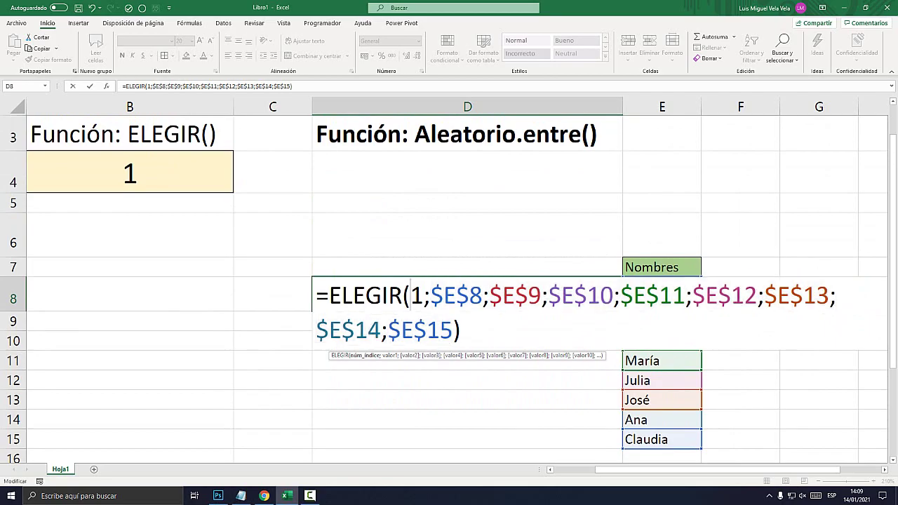
key("shift+Right")
Replace the index with ALEATORIO.ENTRE(1;6) and commit the D8 formula.
type("ale")
key("Down")
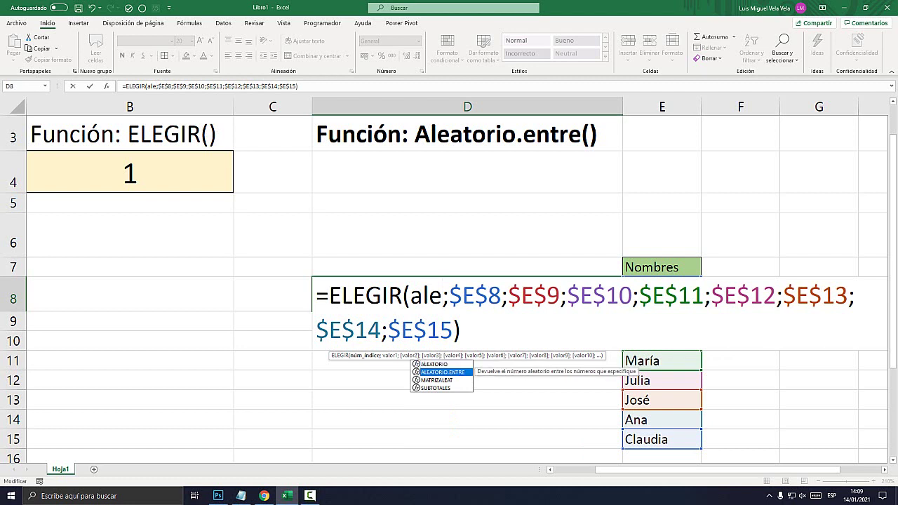
key("Tab")
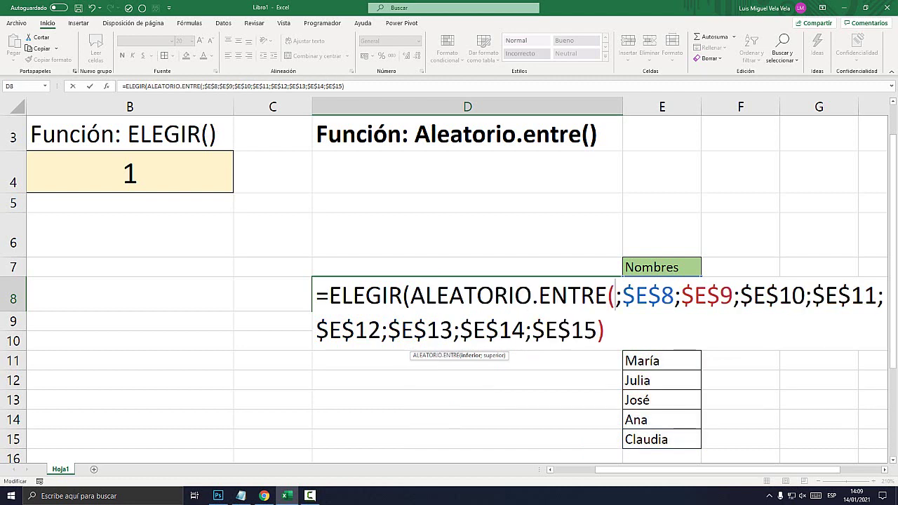
left_click_drag(494, 356, 643, 264)
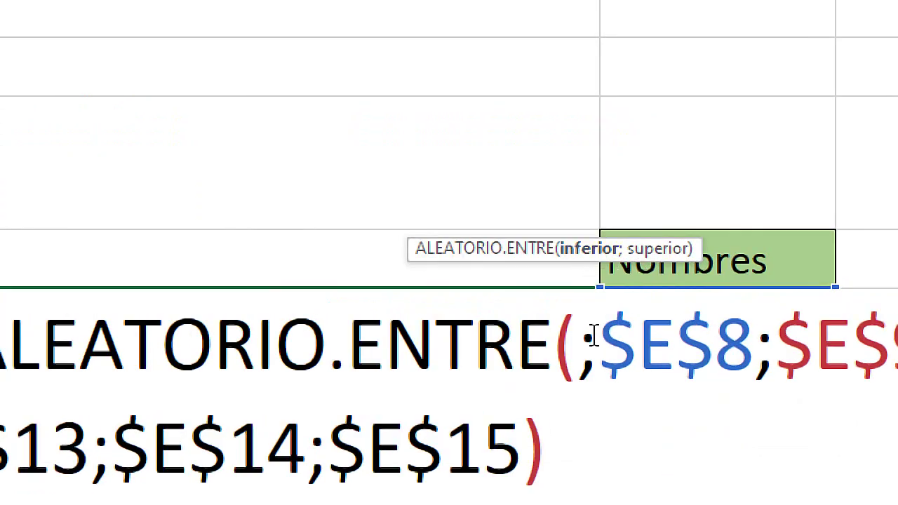
left_click(621, 294)
left_click(593, 337)
type("1;")
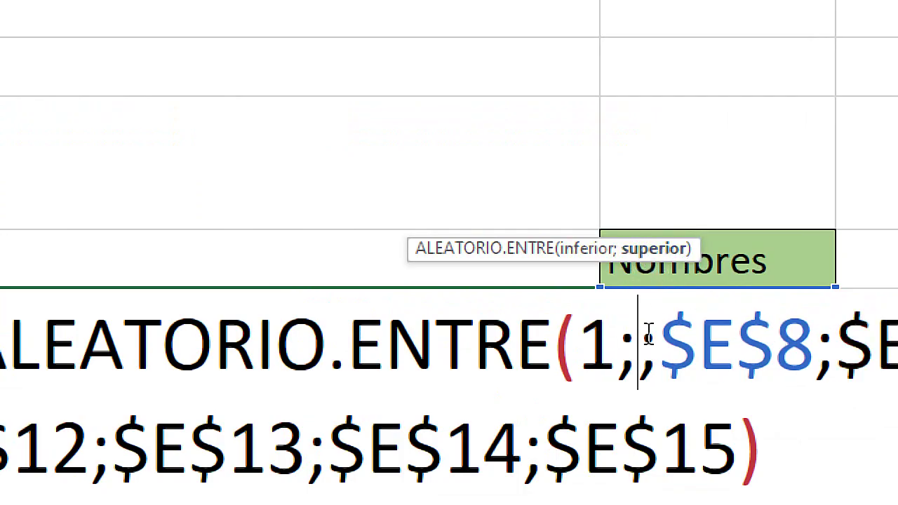
type("6")
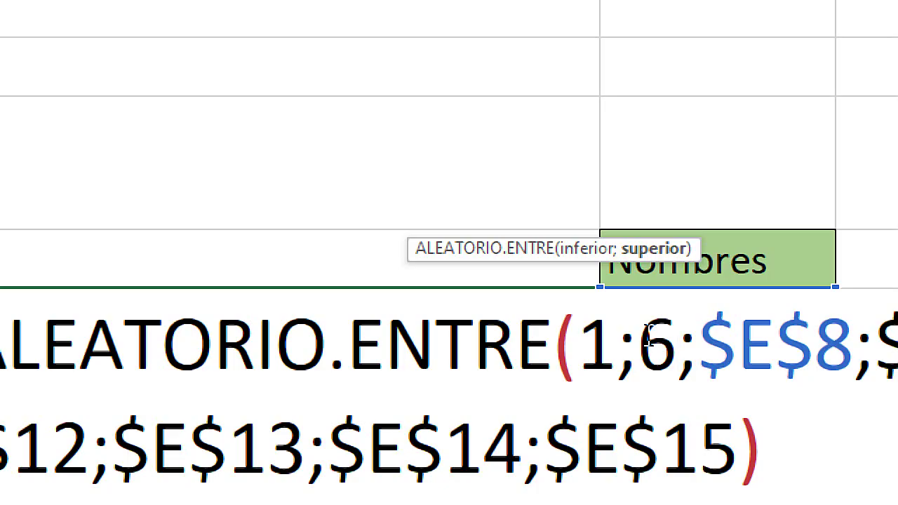
type(")")
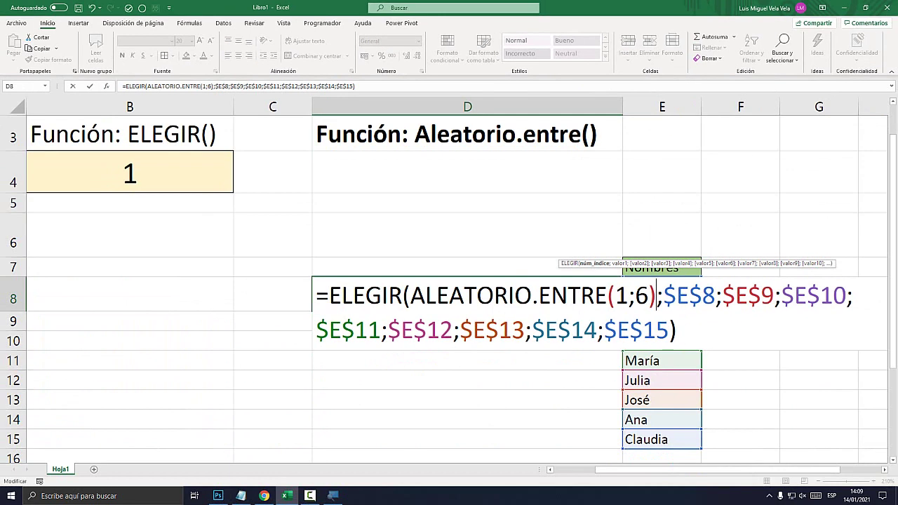
key("Return")
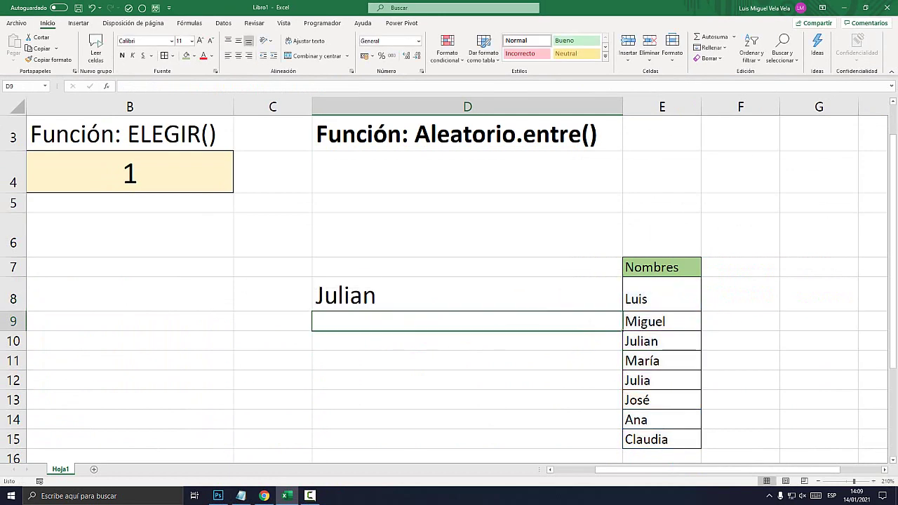
Edit D8 so its random index reads ALEATORIO.ENTRE(1;8) instead of (1;6).
left_click(662, 295)
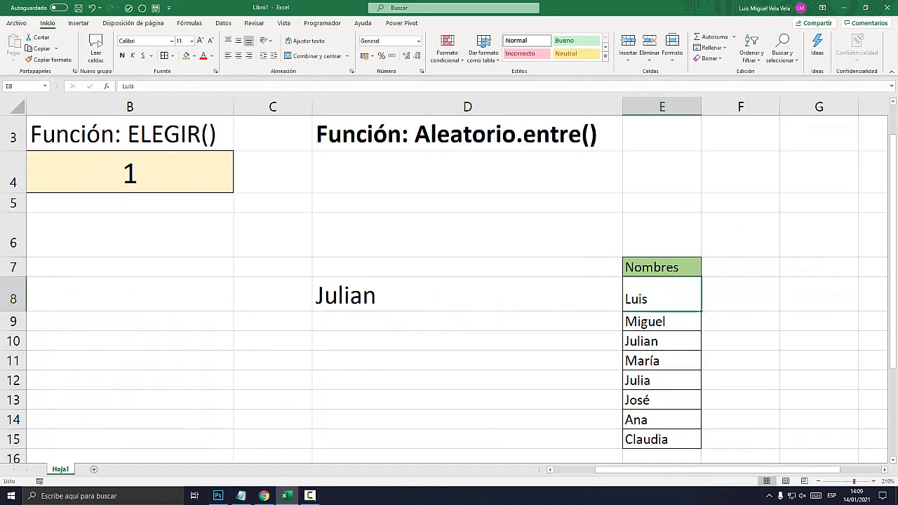
key("Down")
key("Down")
key("Down")
key("Down")
key("Down")
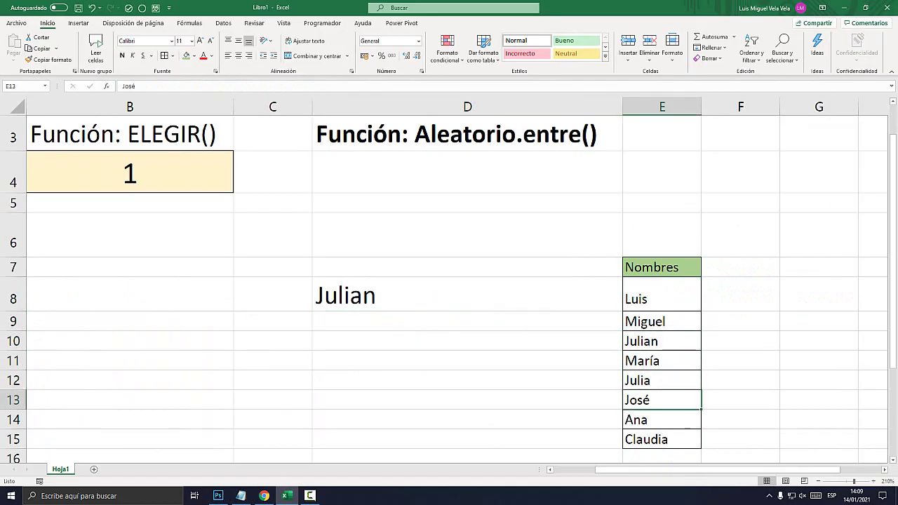
key("Down")
key("Down")
double_click(390, 295)
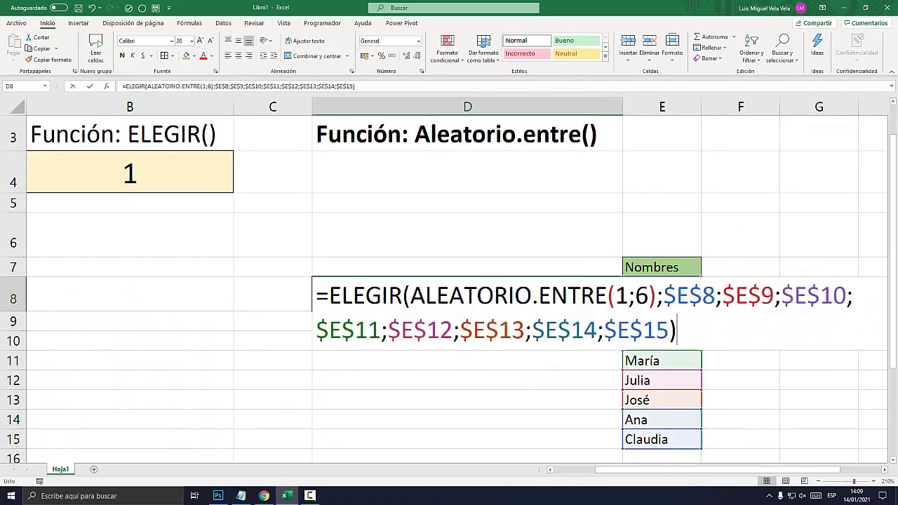
double_click(641, 295)
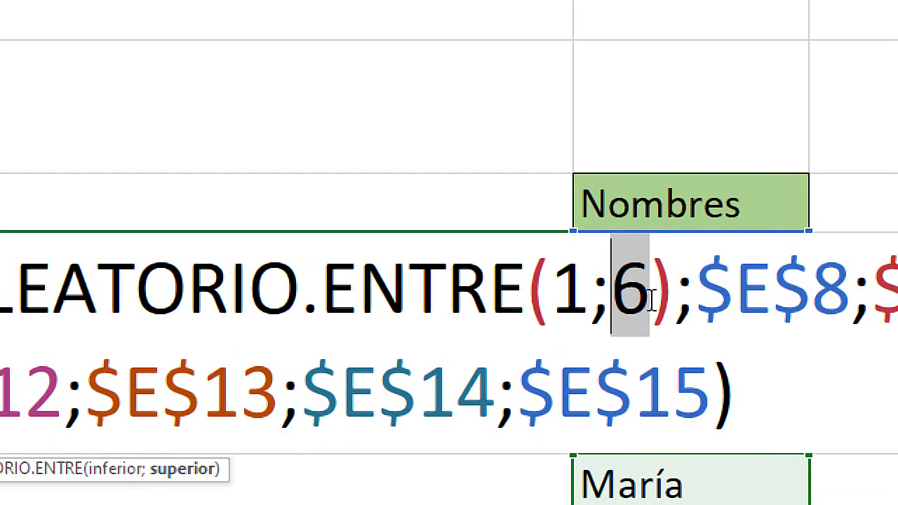
type("8")
key("Return")
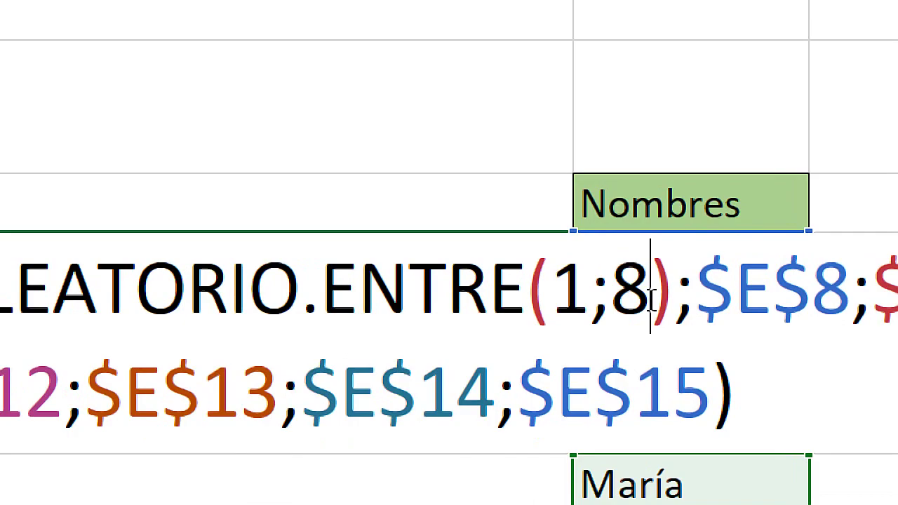
key("Up")
Copy the D8 formula down column D through row 132, then return to the top.
scroll(449, 281, "down", 2)
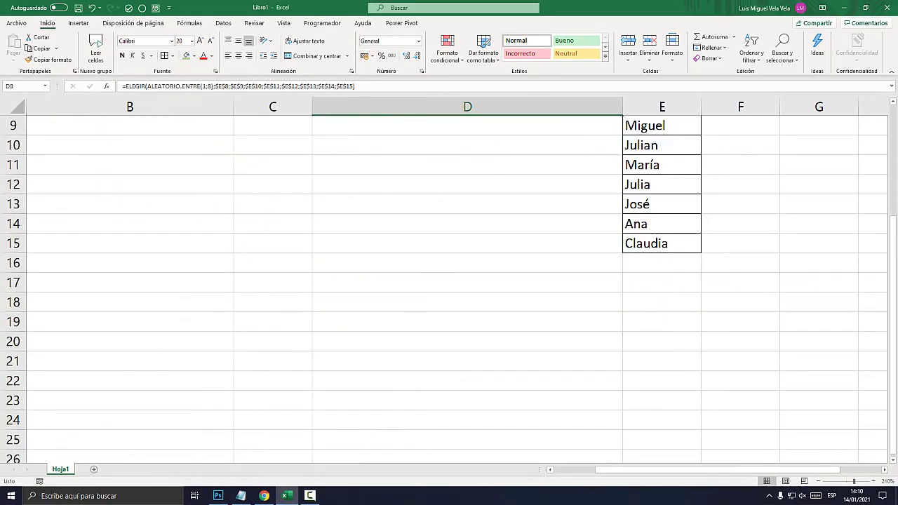
scroll(449, 281, "up", 2)
mouse_move(622, 311)
left_mouse_down()
mouse_move(623, 419)
mouse_move(622, 272)
left_mouse_up()
scroll(449, 280, "up", 6)
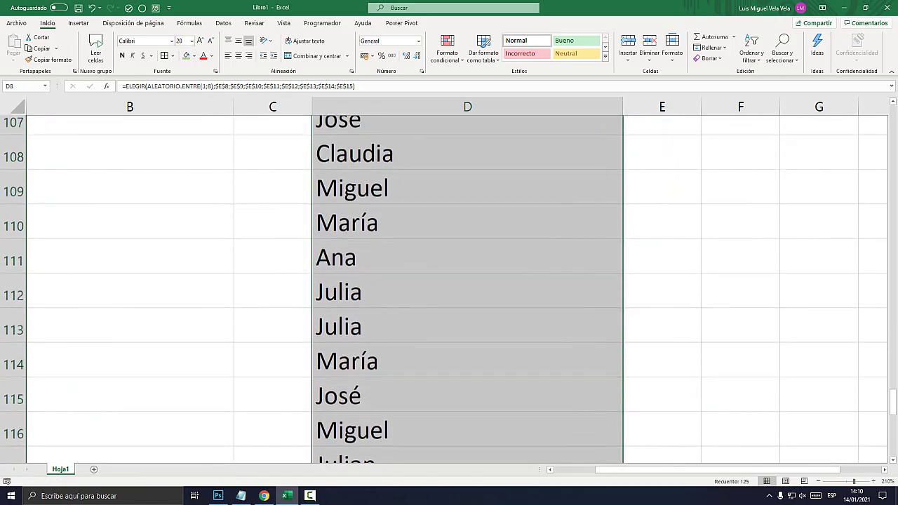
scroll(449, 281, "up", 4)
scroll(449, 280, "up", 3)
scroll(449, 281, "up", 5)
scroll(449, 280, "up", 4)
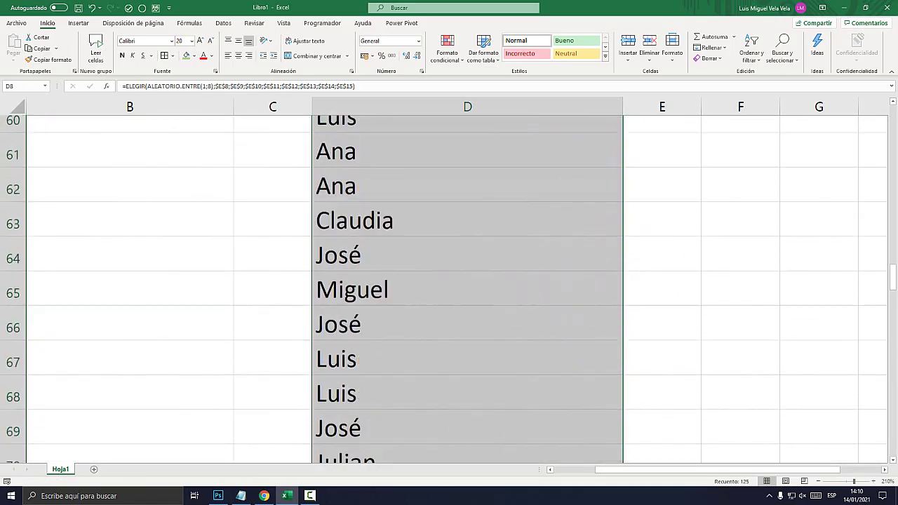
scroll(449, 281, "up", 4)
scroll(449, 280, "up", 4)
scroll(449, 280, "up", 6)
scroll(449, 281, "up", 1)
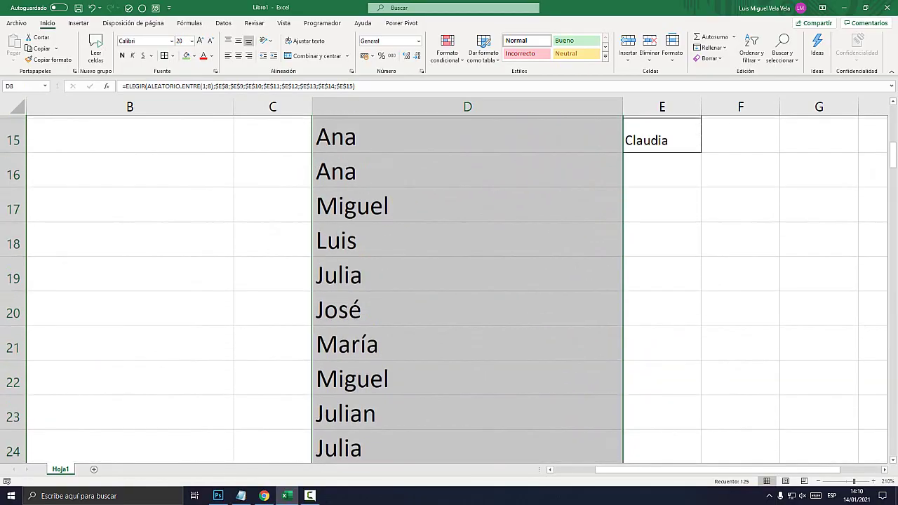
scroll(449, 280, "up", 4)
scroll(449, 281, "down", 2)
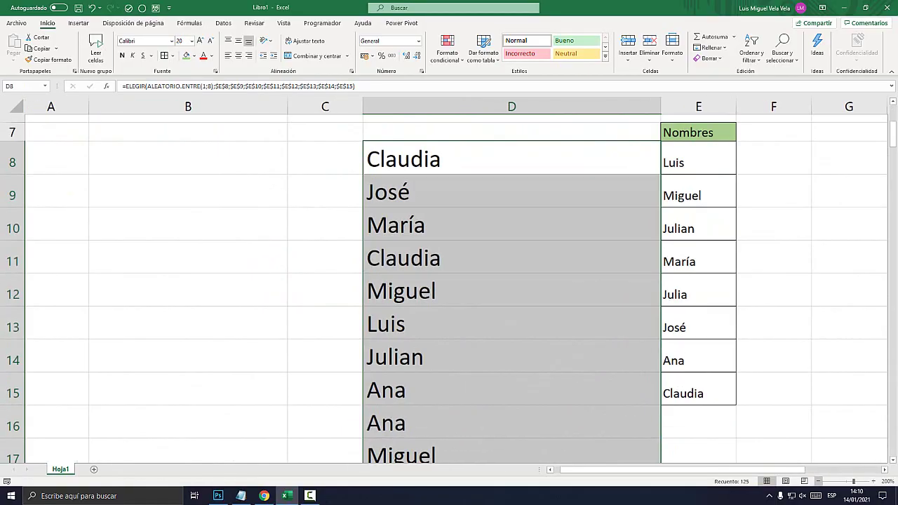
scroll(449, 280, "down", 4, "ctrl")
scroll(449, 281, "down", 2, "ctrl")
scroll(449, 280, "up", 2)
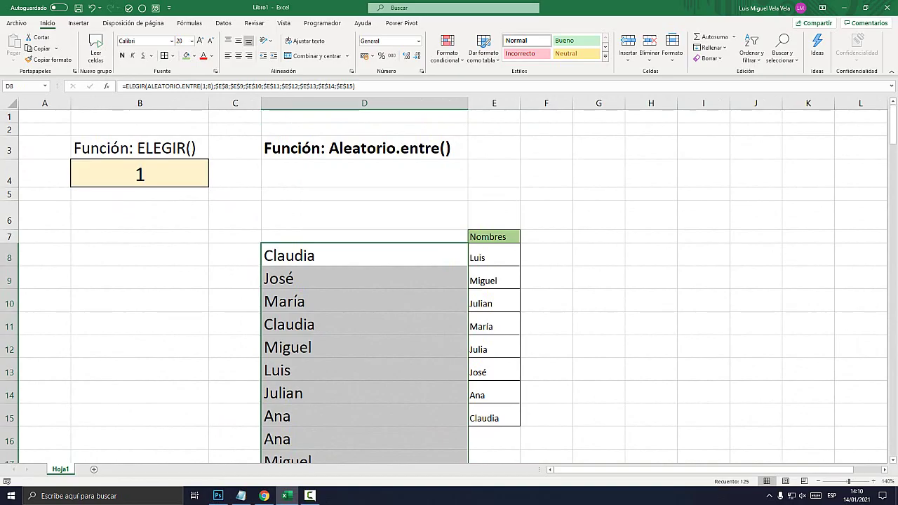
Change the E8 name from Luis to El Tio Tech.
left_click(494, 257)
key("F2")
key("shift+Home")
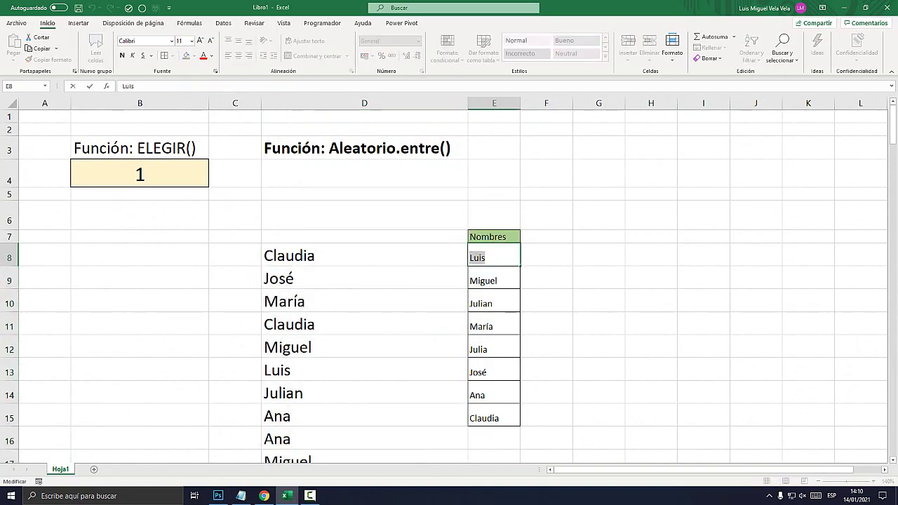
type("El Tio Tech")
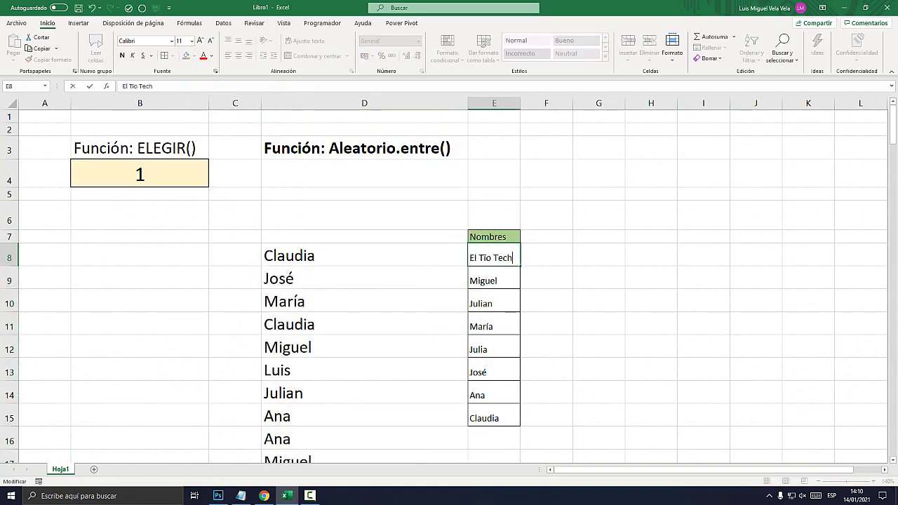
key("Return")
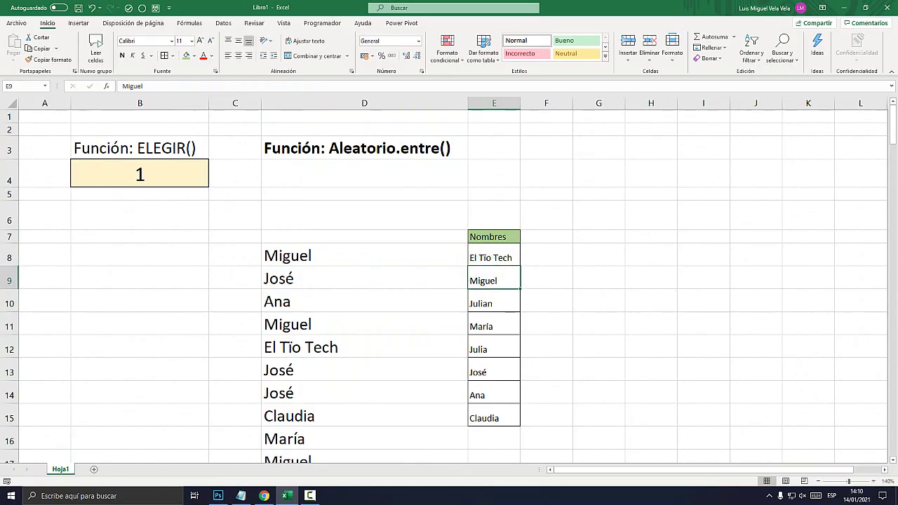
Fill cells D12, D62 and D72, which show El Tio Tech, green.
scroll(449, 286, "down", 1)
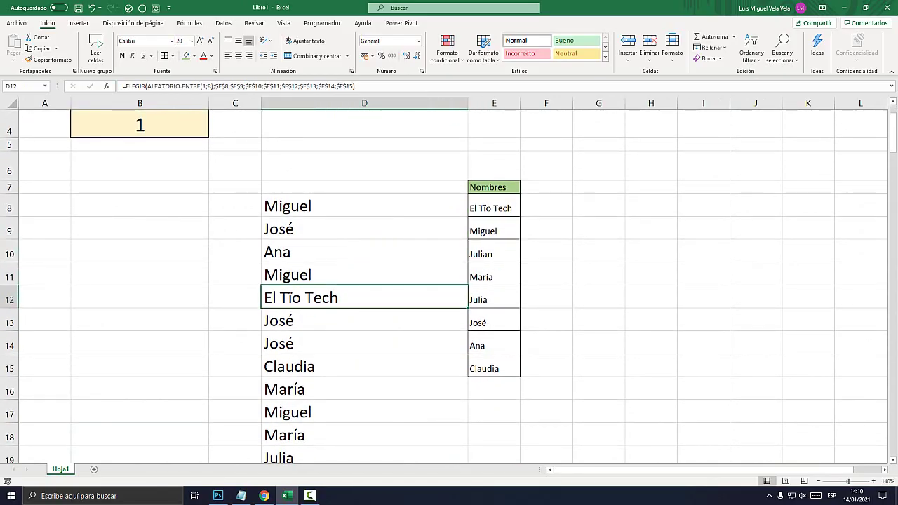
left_click(186, 56)
scroll(449, 280, "down", 2)
scroll(449, 280, "down", 1)
scroll(449, 281, "down", 2)
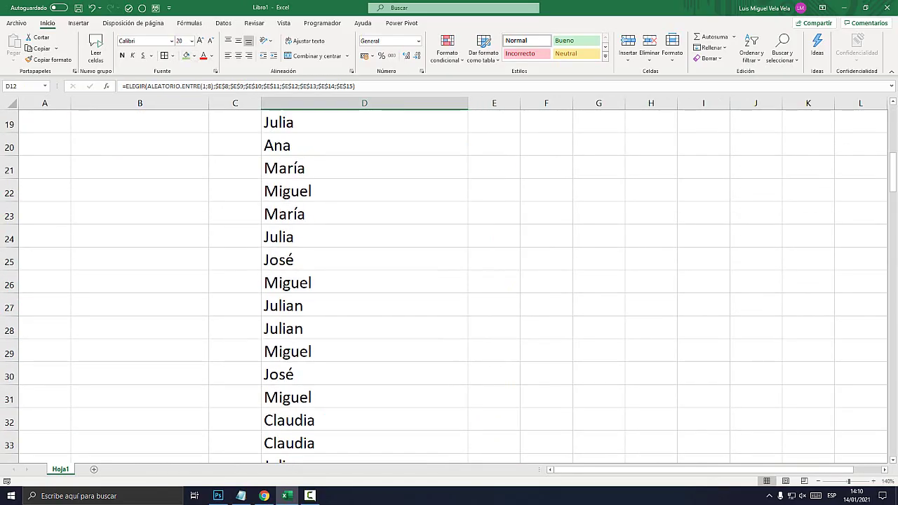
scroll(449, 280, "down", 3)
scroll(449, 280, "down", 1)
scroll(449, 281, "down", 2)
scroll(449, 281, "down", 3)
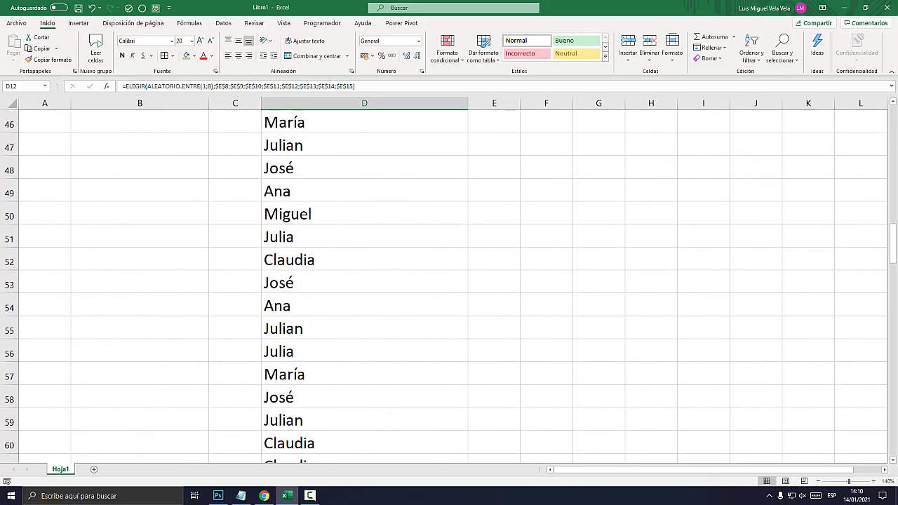
scroll(449, 281, "down", 2)
scroll(449, 281, "down", 1)
scroll(449, 281, "up", 1)
left_click(364, 282)
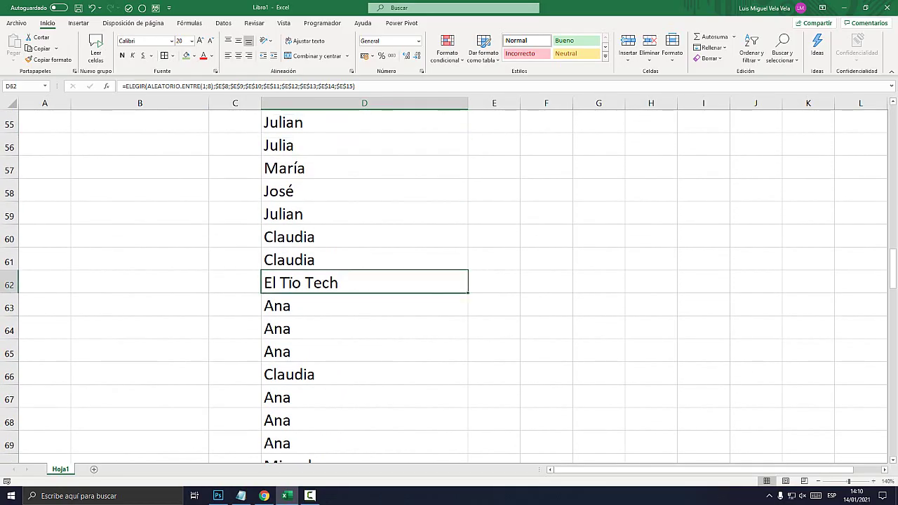
left_click(186, 55)
scroll(449, 281, "down", 5)
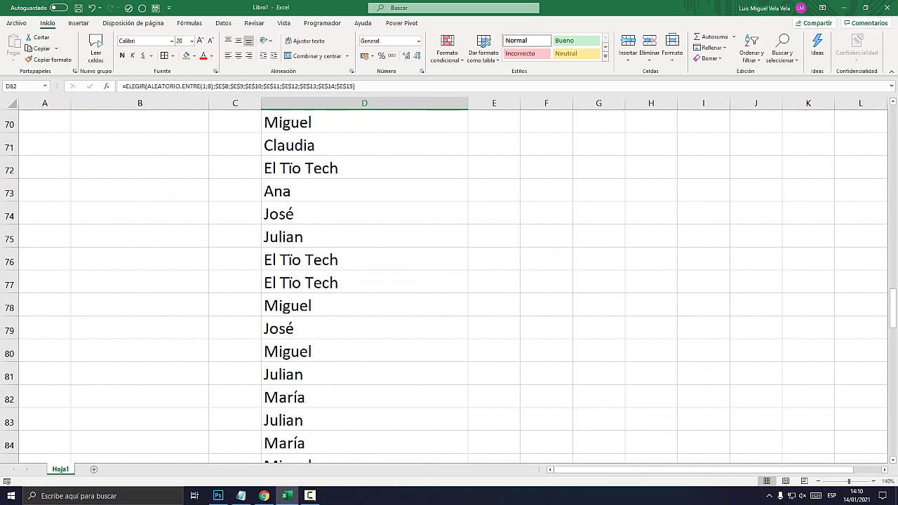
left_click(364, 167)
left_click(185, 56)
scroll(449, 280, "down", 3)
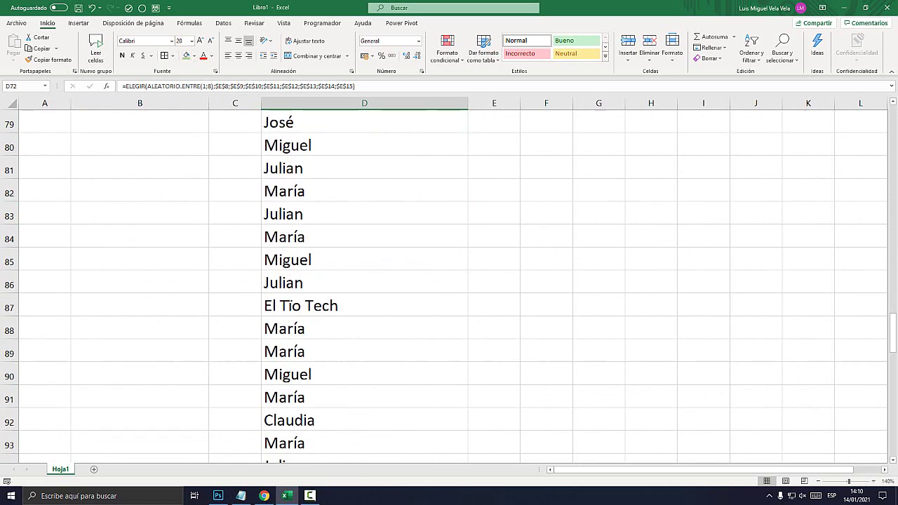
scroll(449, 280, "up", 8)
scroll(449, 281, "up", 11)
scroll(449, 280, "up", 7)
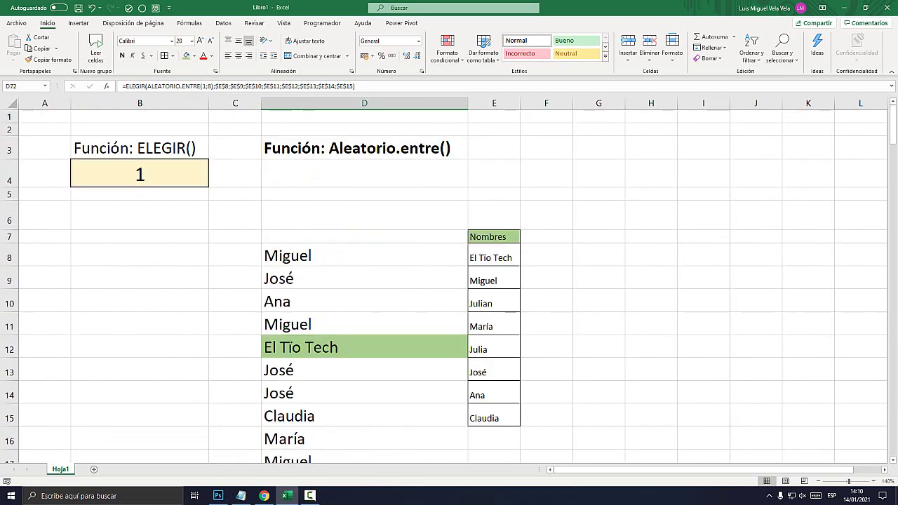
Copy D8:D132 and paste it into G8 as values only via Pegado especial.
mouse_move(364, 255)
left_mouse_down()
mouse_move(468, 438)
mouse_move(468, 429)
left_mouse_up()
right_click(314, 405)
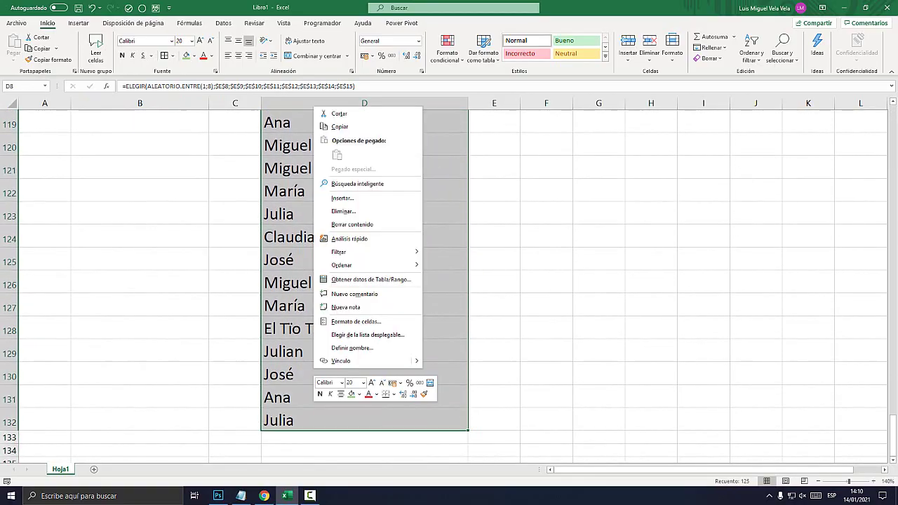
left_click(340, 126)
scroll(364, 280, "up", 20)
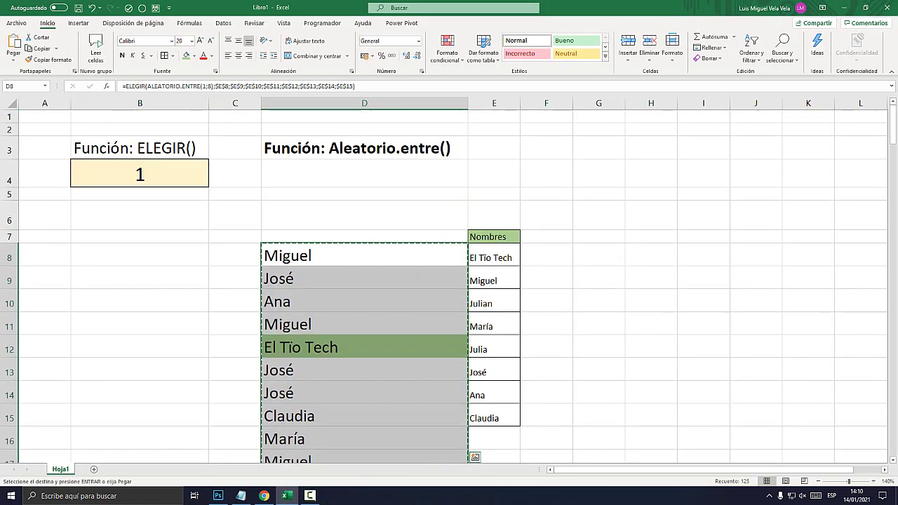
left_click(602, 255)
right_click(603, 254)
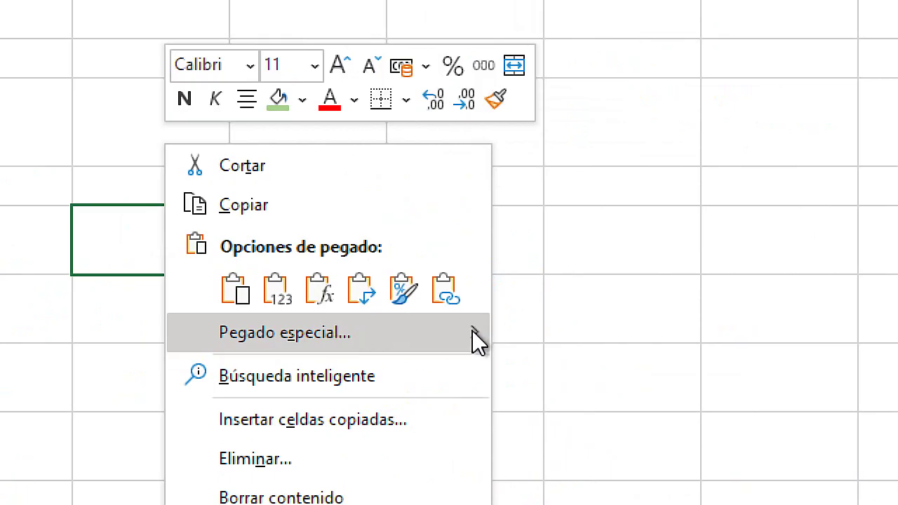
mouse_move(485, 331)
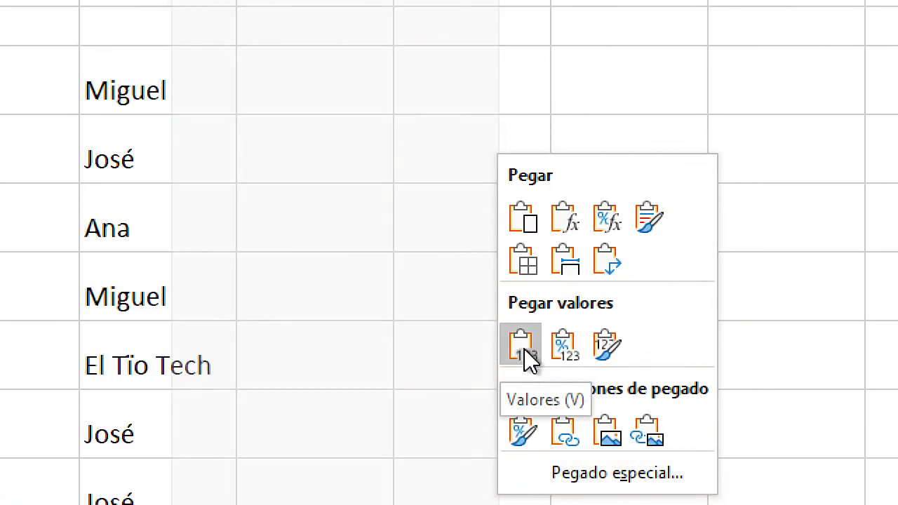
left_click(524, 349)
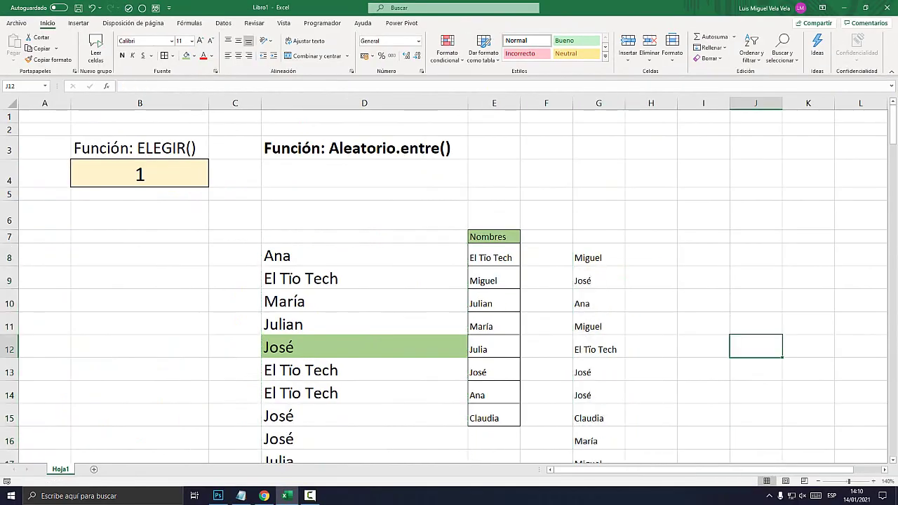
Review column G's pasted names, then recalculate so column D draws new random names.
scroll(449, 281, "down", 1)
left_click_drag(598, 204, 610, 447)
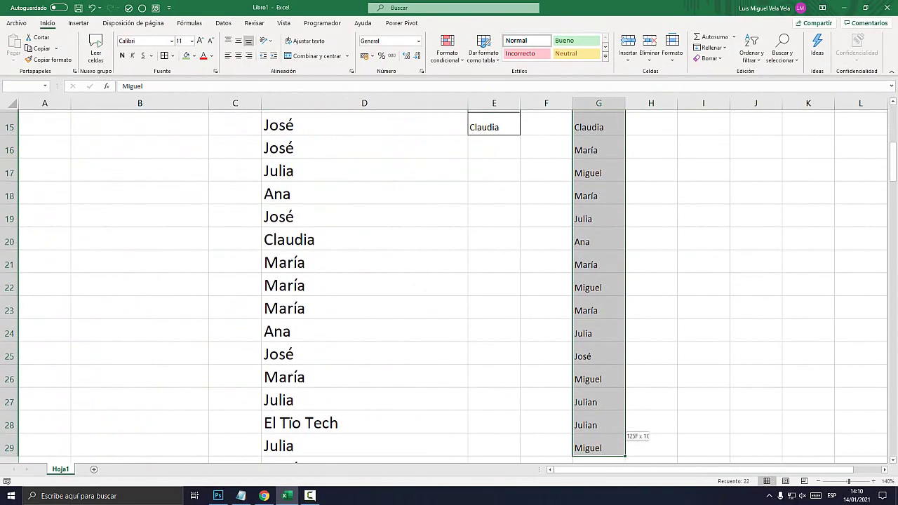
scroll(624, 435, "down", 12)
scroll(625, 435, "up", 8)
scroll(624, 435, "up", 8)
scroll(625, 435, "up", 1)
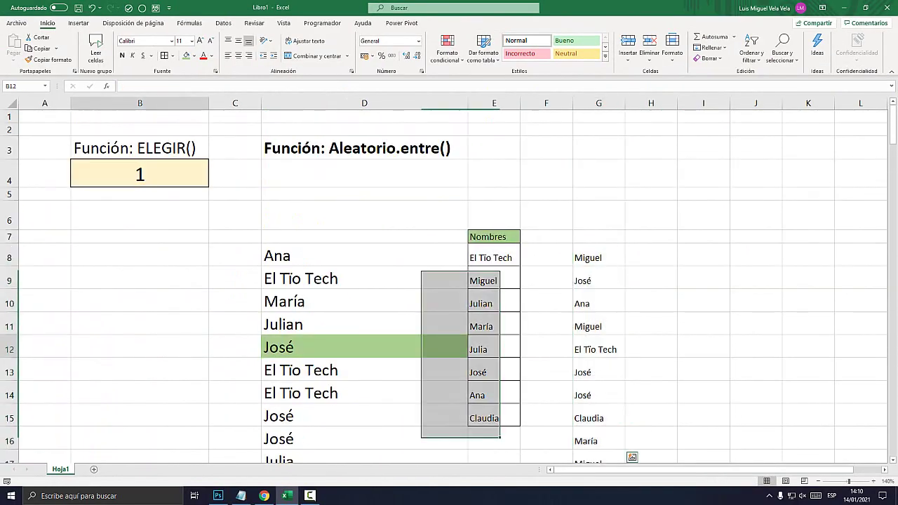
key("F9")
Recalculate D8:D16 twice more from an empty cell, ending with Ana, Julia, Julian, Claudia.
left_click_drag(364, 255, 364, 438)
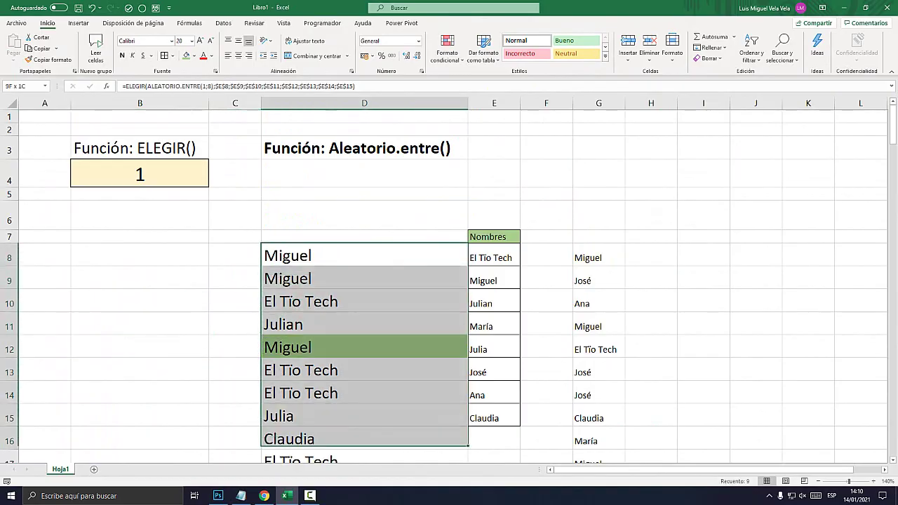
left_click(44, 278)
key("F9")
key("F9")
key("F9")
key("F9")
key("F9")
key("F9")
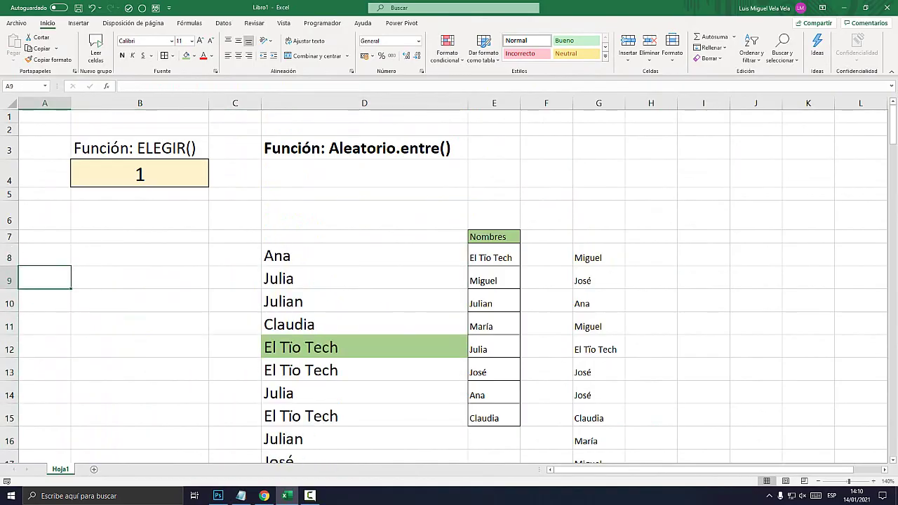
key("F9")
key("F9")
key("F9")
key("F9")
key("F9")
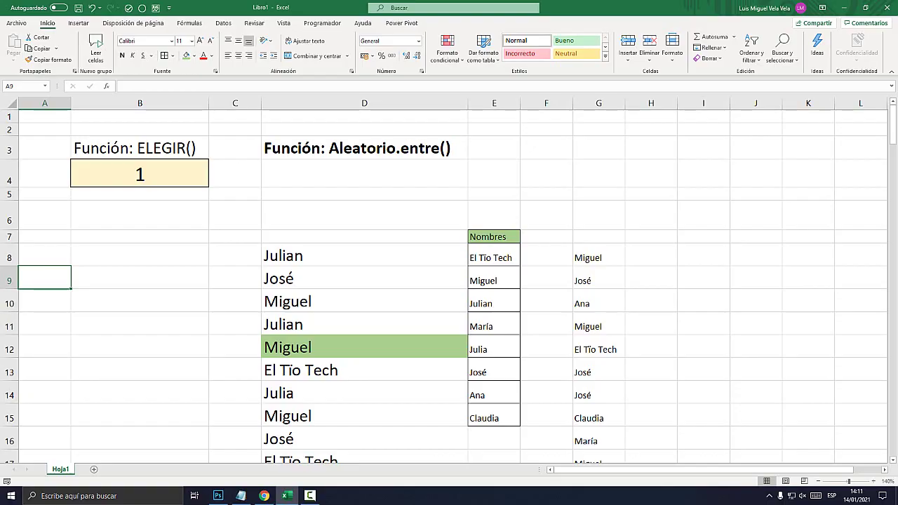
left_click(310, 495)
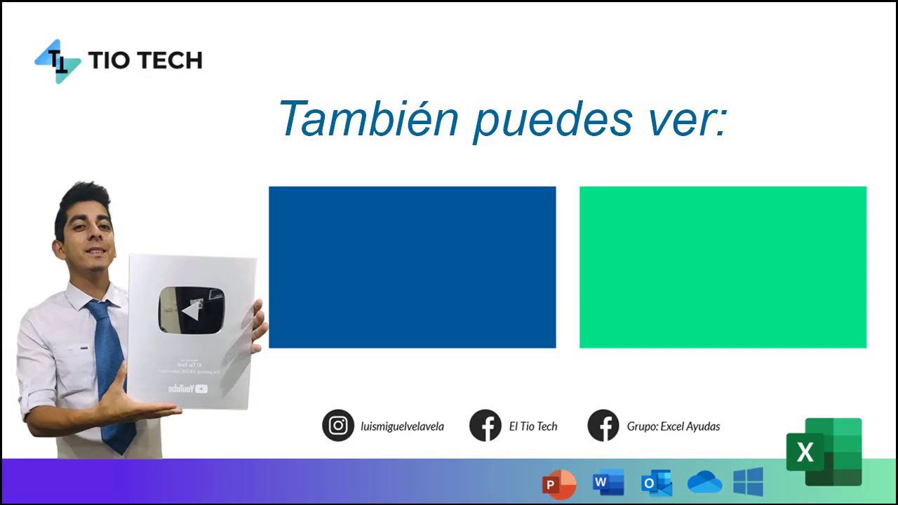